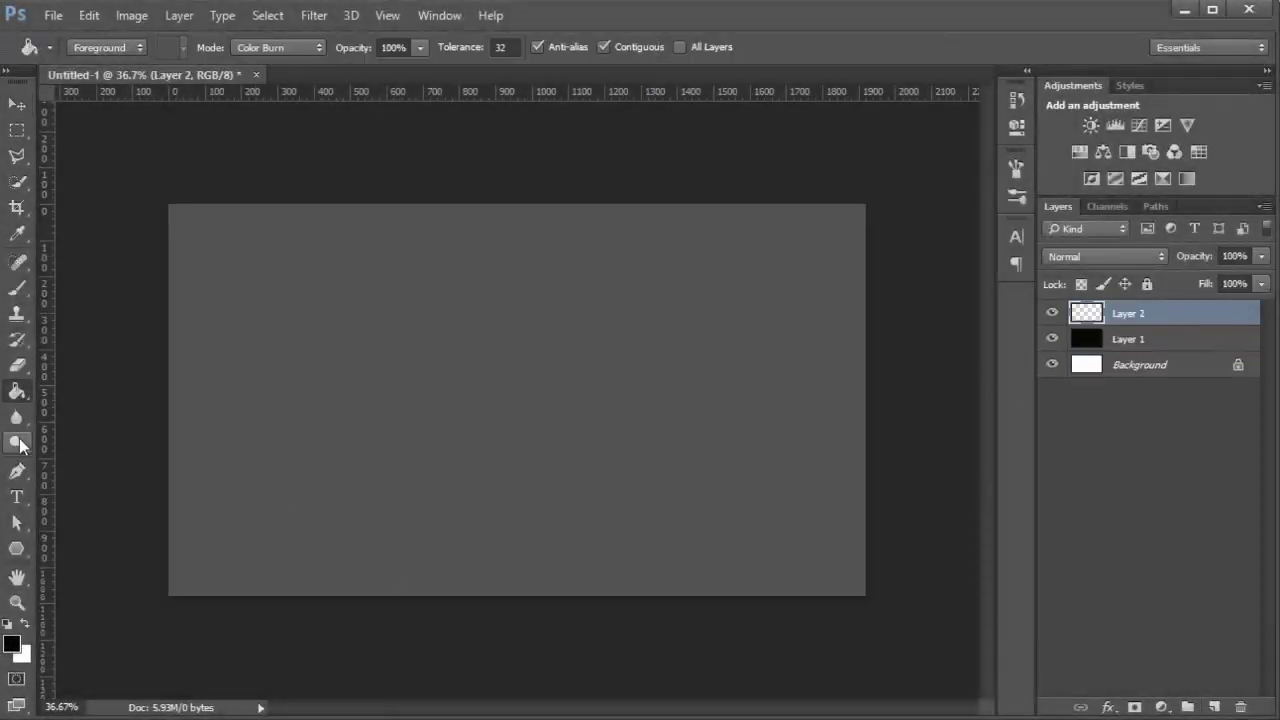
- Paint soft blue brush strokes across the grey canvas and smear the colours together
click(12, 645)
click(1186, 191)
key(b)
mouse_move(857, 657)
mouse_down()
mouse_move(834, 500)
mouse_move(220, 240)
mouse_up()
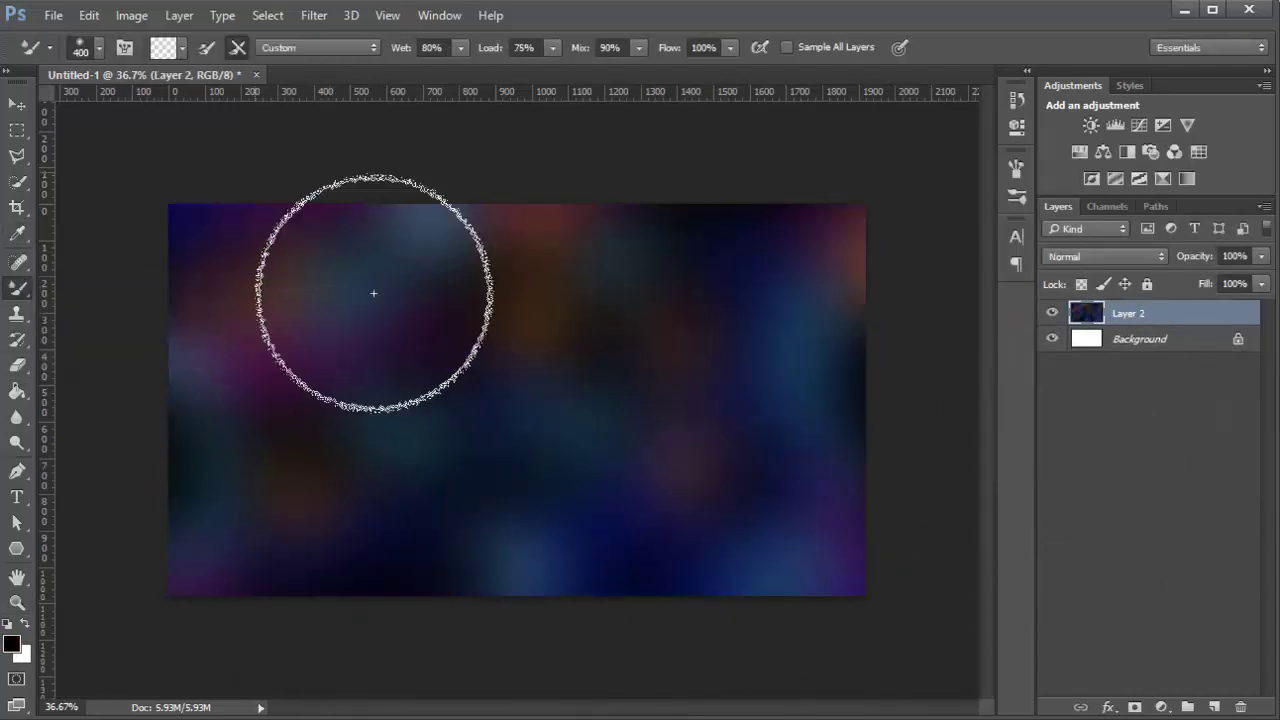
mouse_move(373, 293)
mouse_down()
mouse_move(874, 457)
mouse_move(789, 634)
mouse_move(318, 626)
mouse_up()
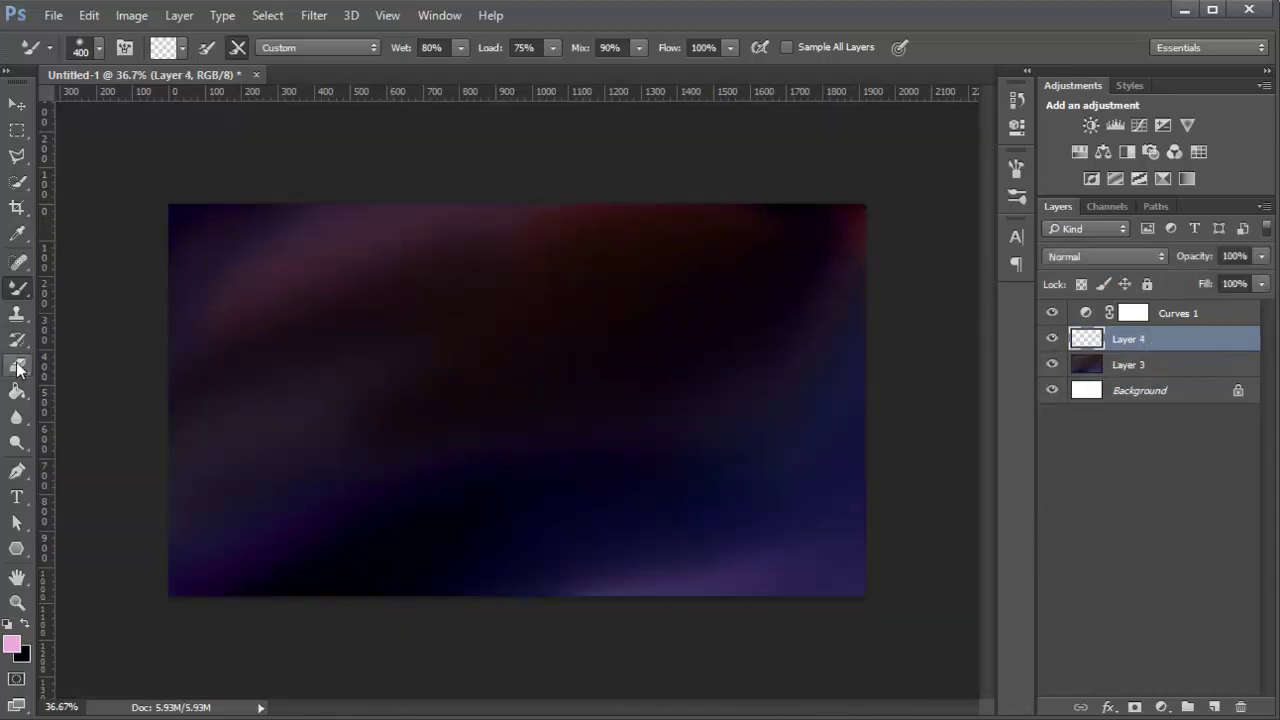
- On a new layer, smear teal blotches into the background with the Mixer Brush
key(i)
click(566, 474)
click(12, 645)
click(1052, 364)
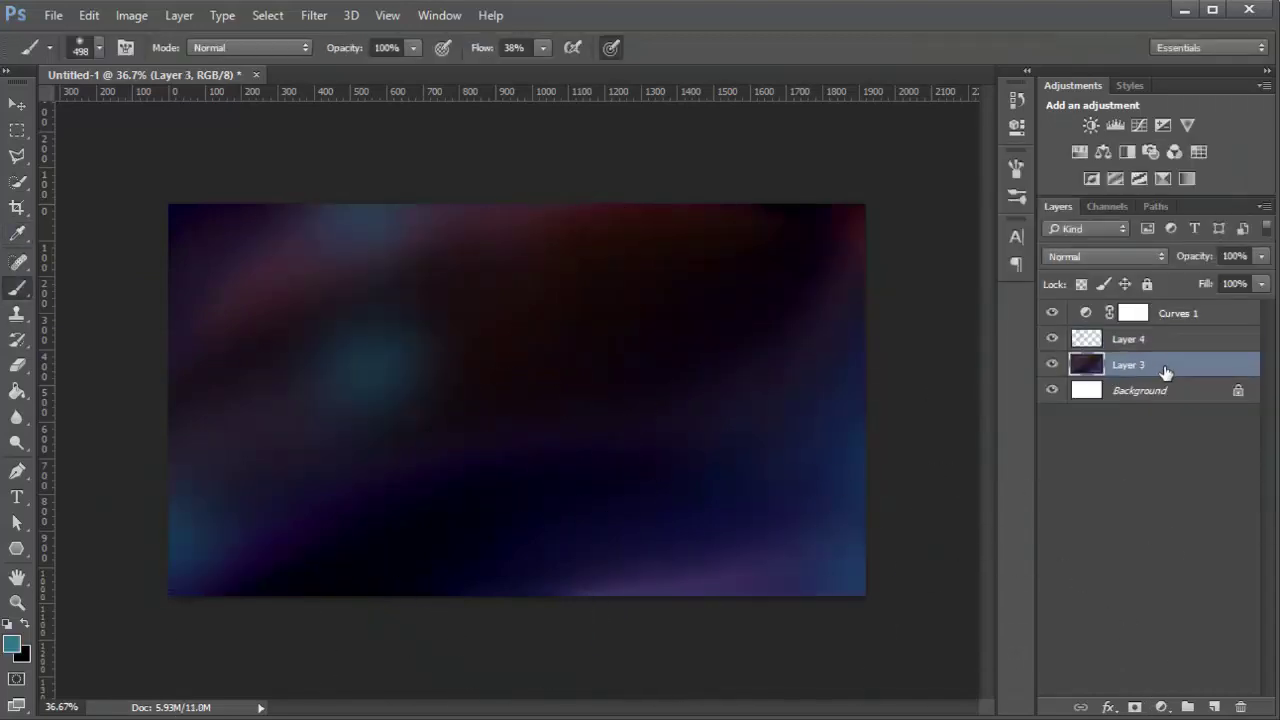
right_click(17, 287)
click(150, 337)
mouse_move(406, 435)
mouse_down()
mouse_move(494, 537)
mouse_move(346, 429)
mouse_move(486, 398)
mouse_up()
- Delete Layer 3, darken the lower-left with black, merge into Curves 1 and duplicate it
key(ctrl+e)
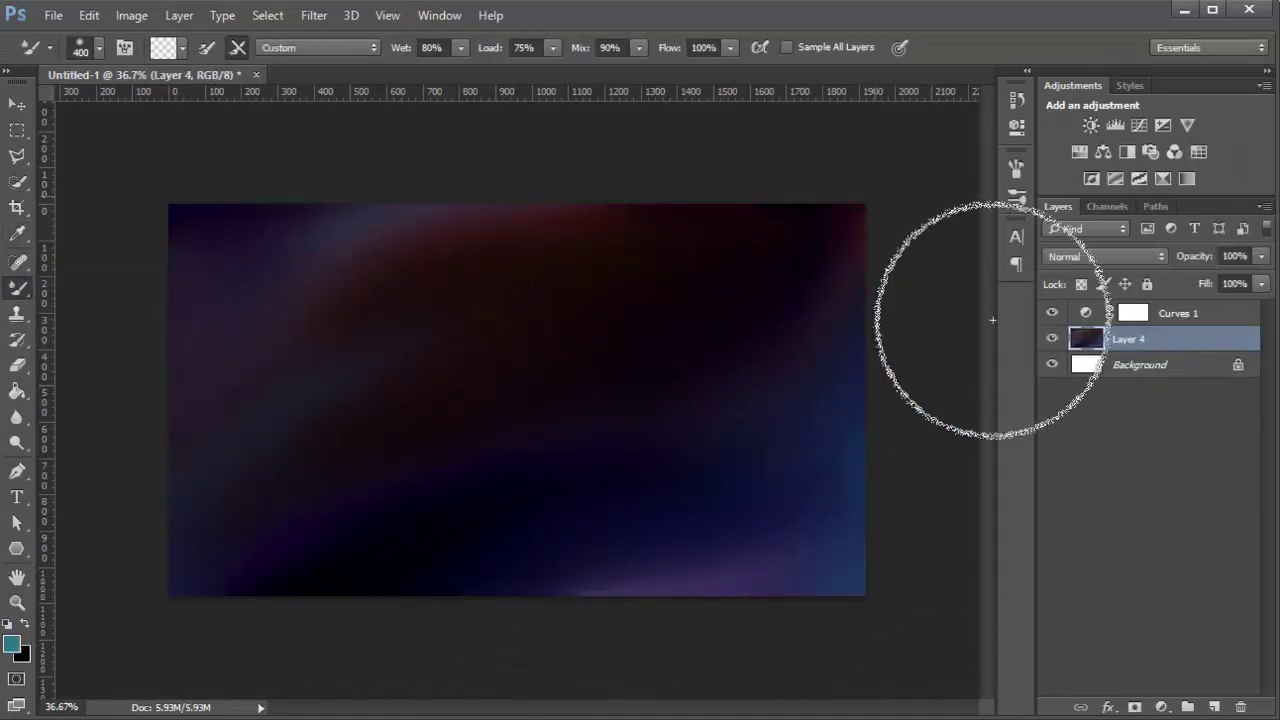
key(x)
drag(360, 660, 230, 460)
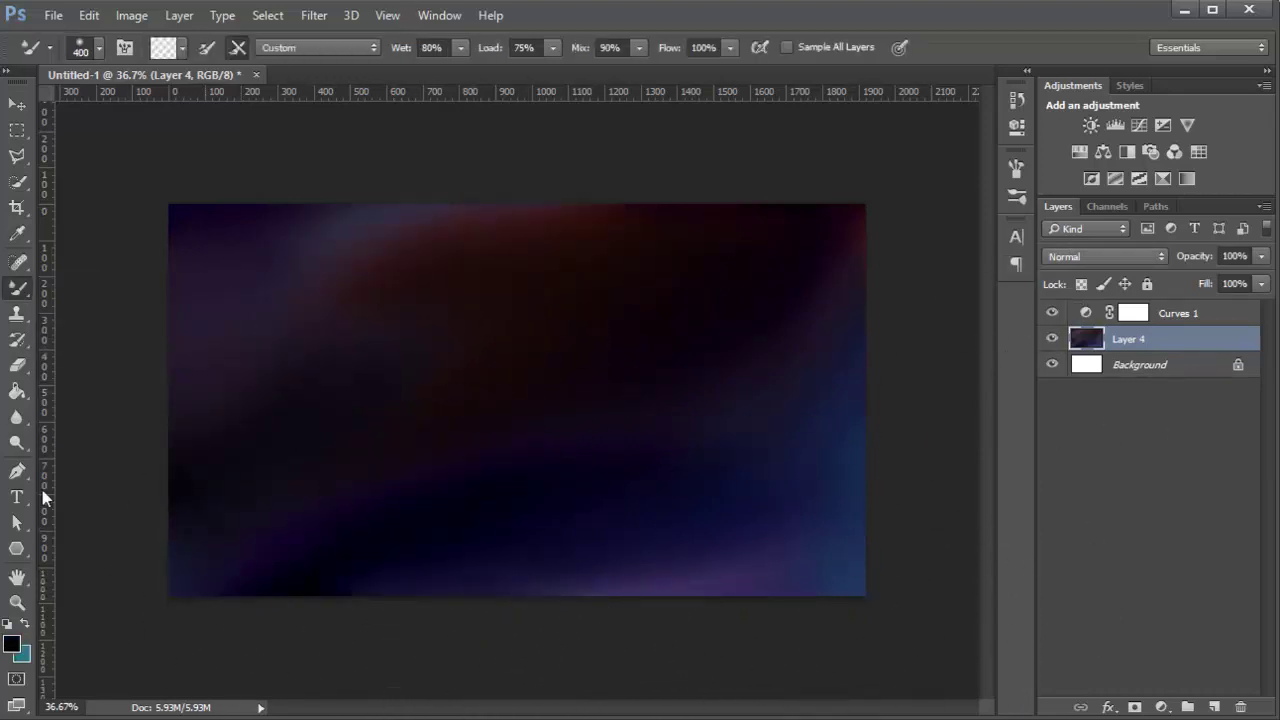
key(ctrl+e)
key(o)
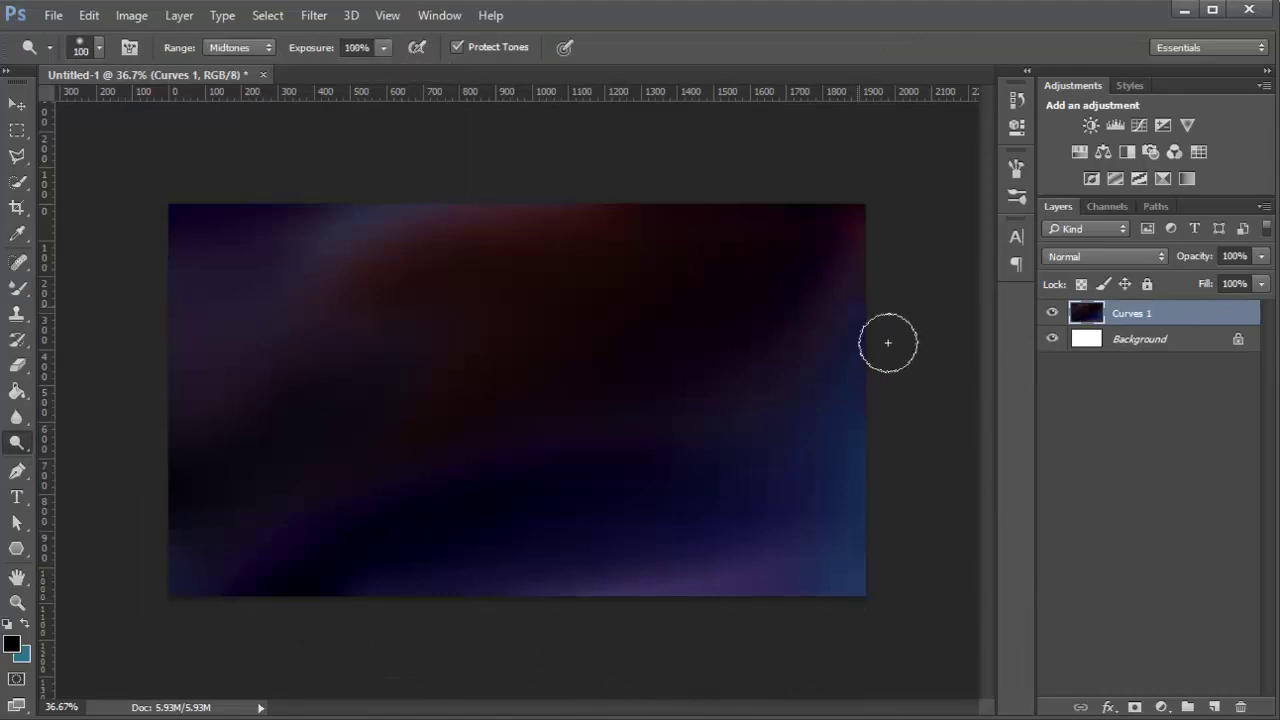
click(1016, 99)
key(ctrl+j)
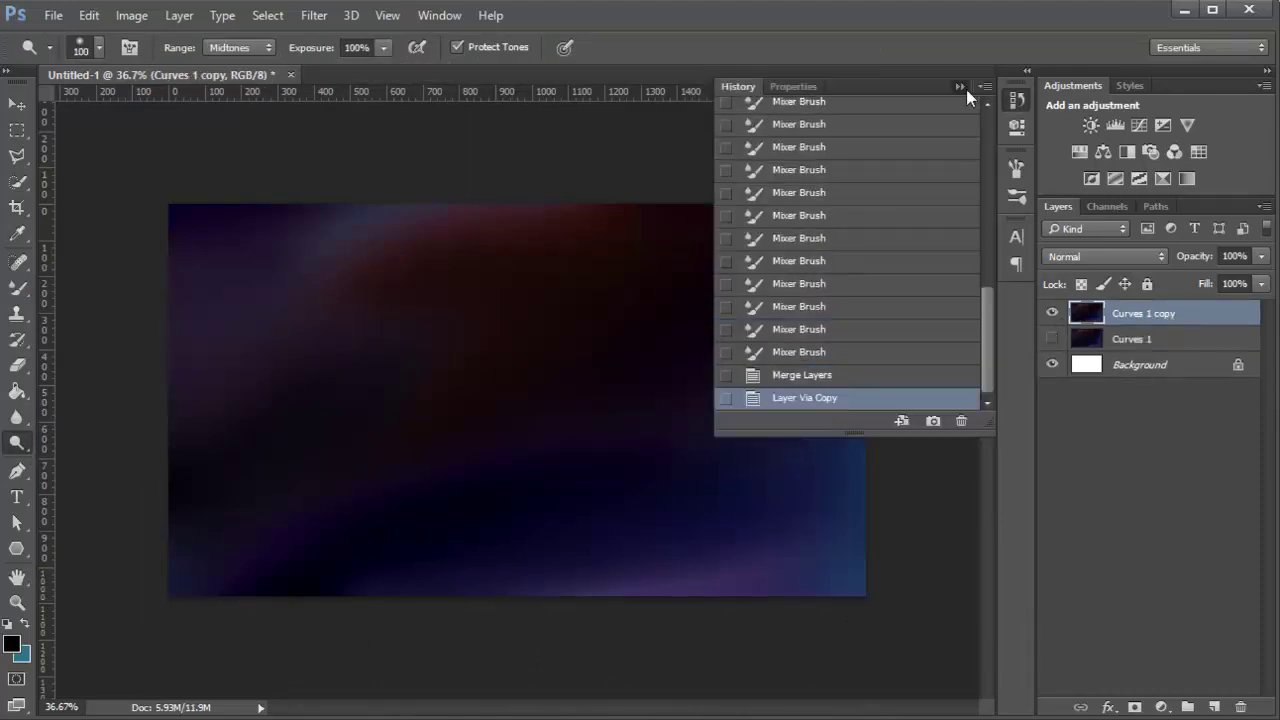
- Burn the blue area below the bright streak and dodge the purple and blue streaks brighter
click(960, 87)
key(bracketright)
key(bracketright)
key(bracketright)
drag(808, 412, 857, 432)
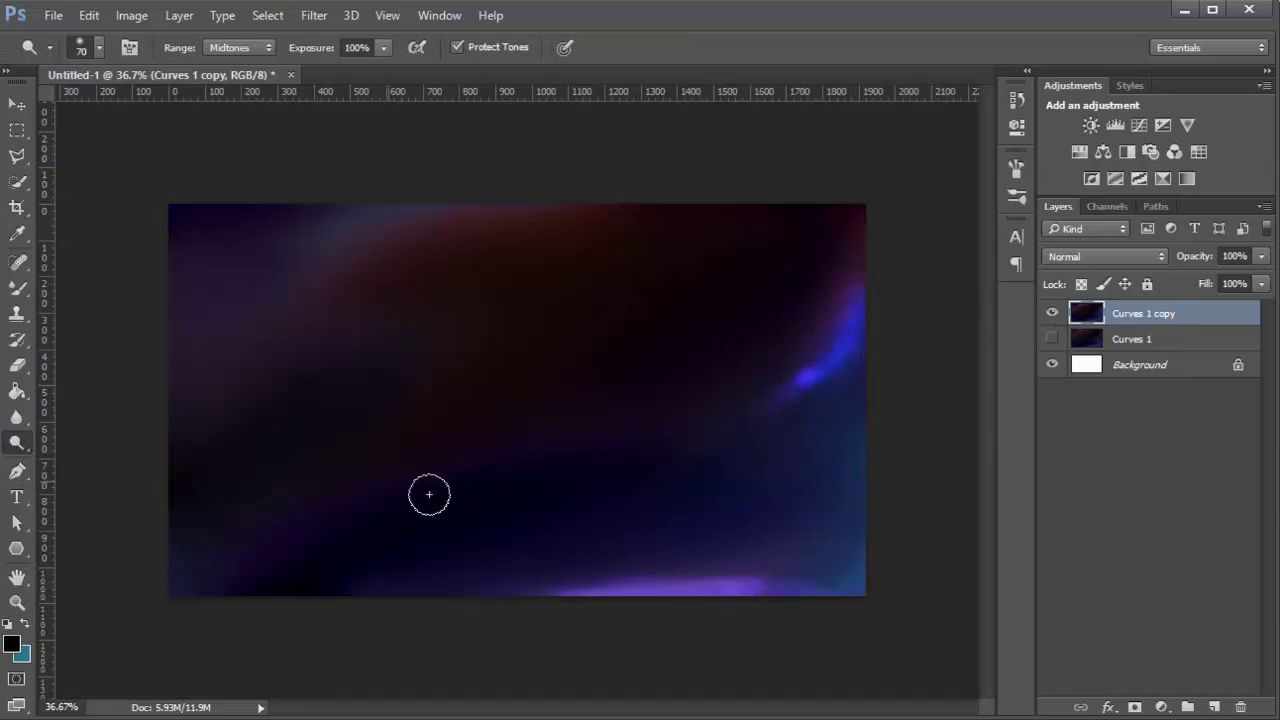
drag(399, 518, 375, 495)
key(shift+b)
key(o)
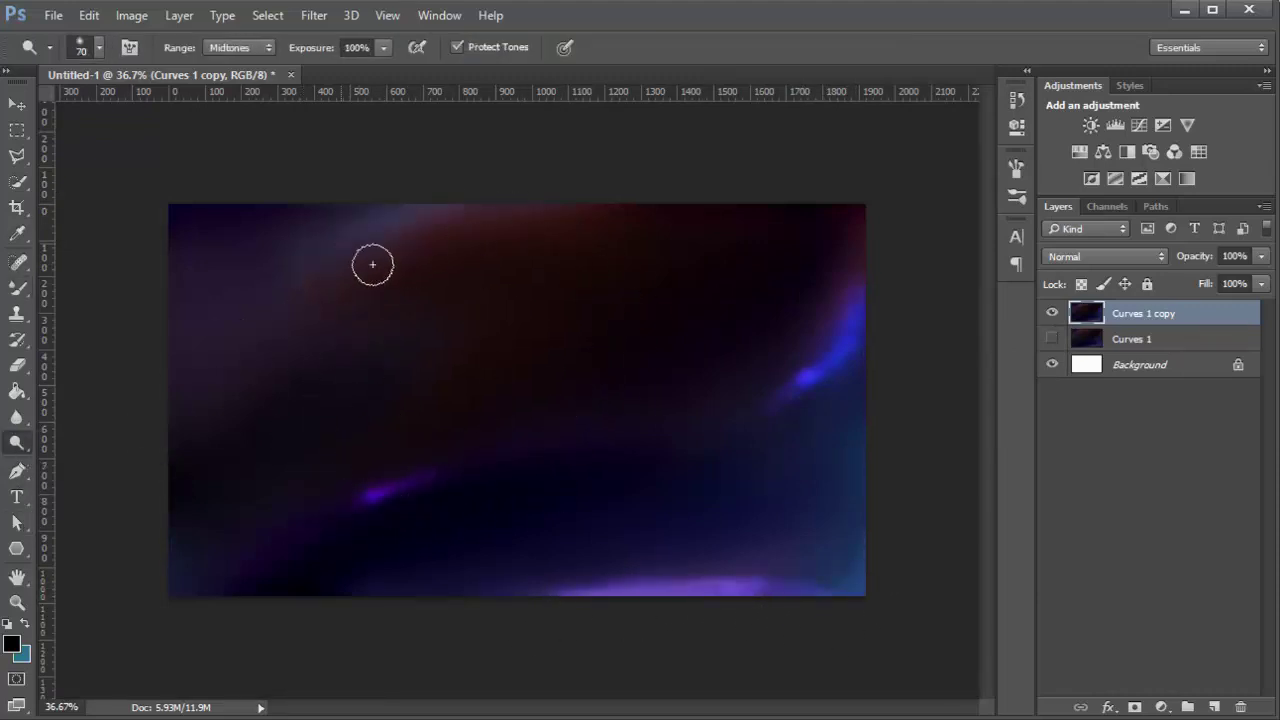
drag(830, 380, 805, 390)
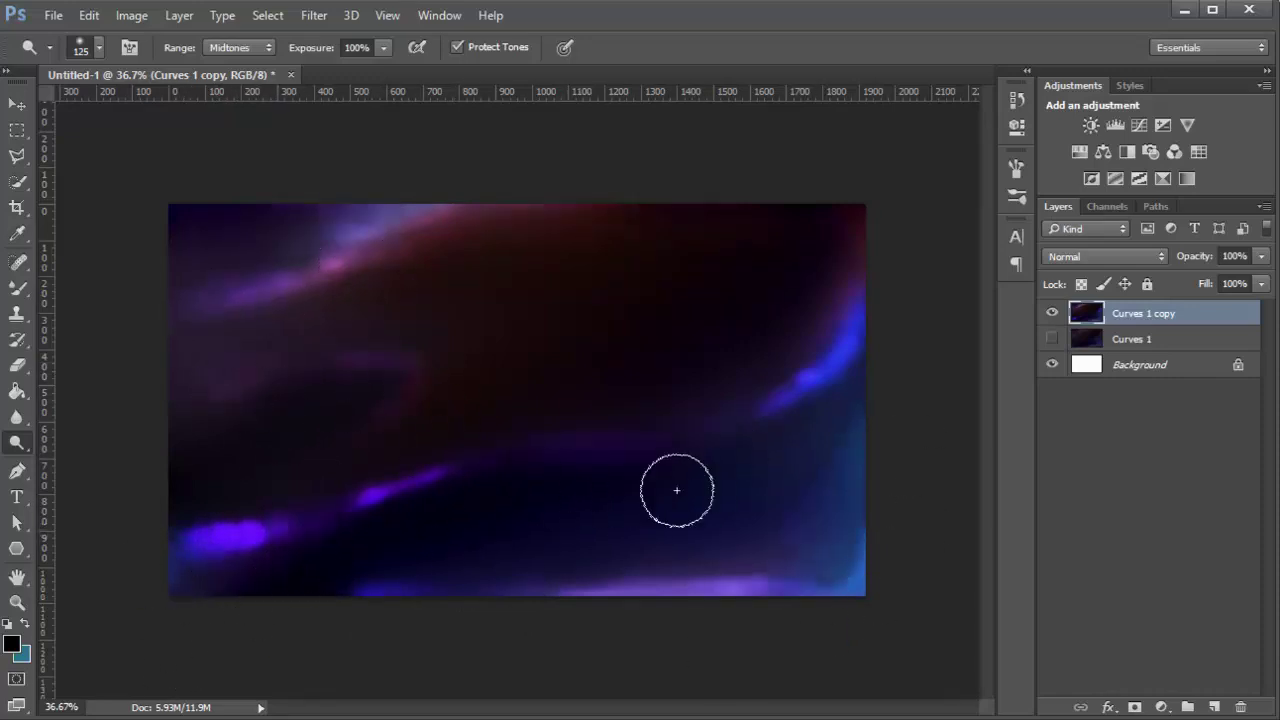
- With a size 600 brush at 100% exposure, rework the right blue streak and darken the bottom edge
click(99, 47)
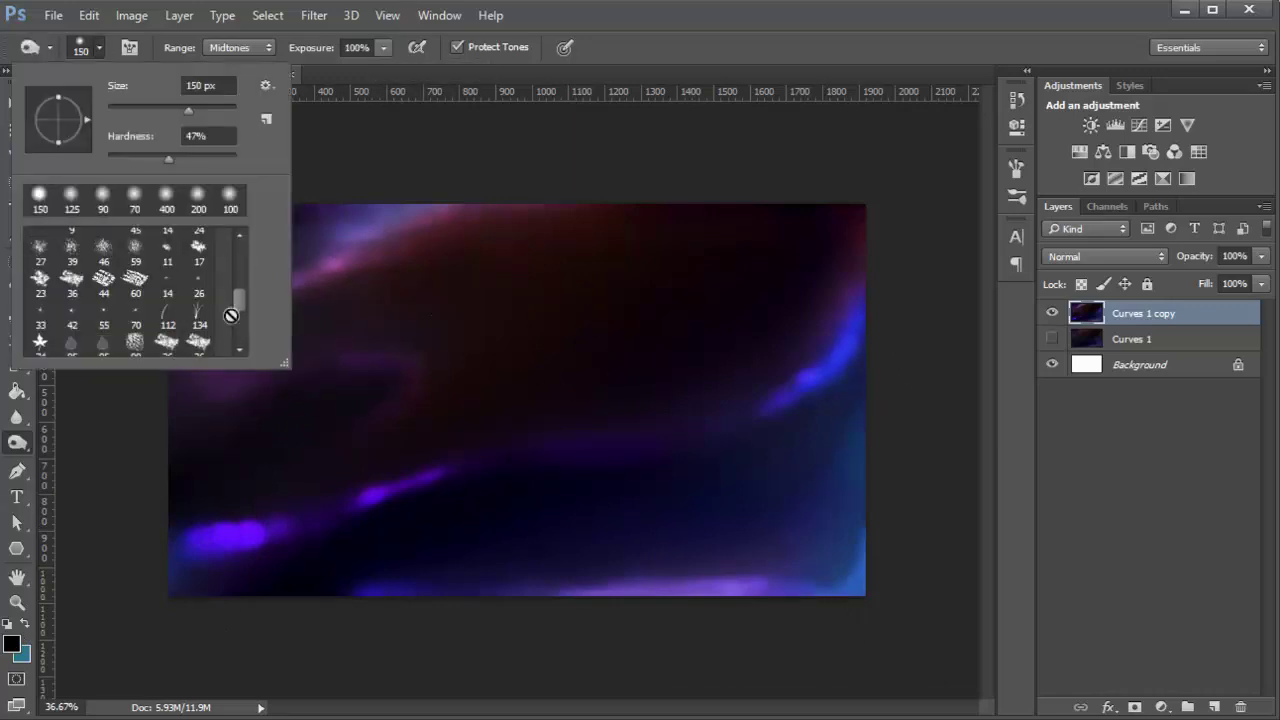
click(571, 297)
click(1017, 99)
click(458, 217)
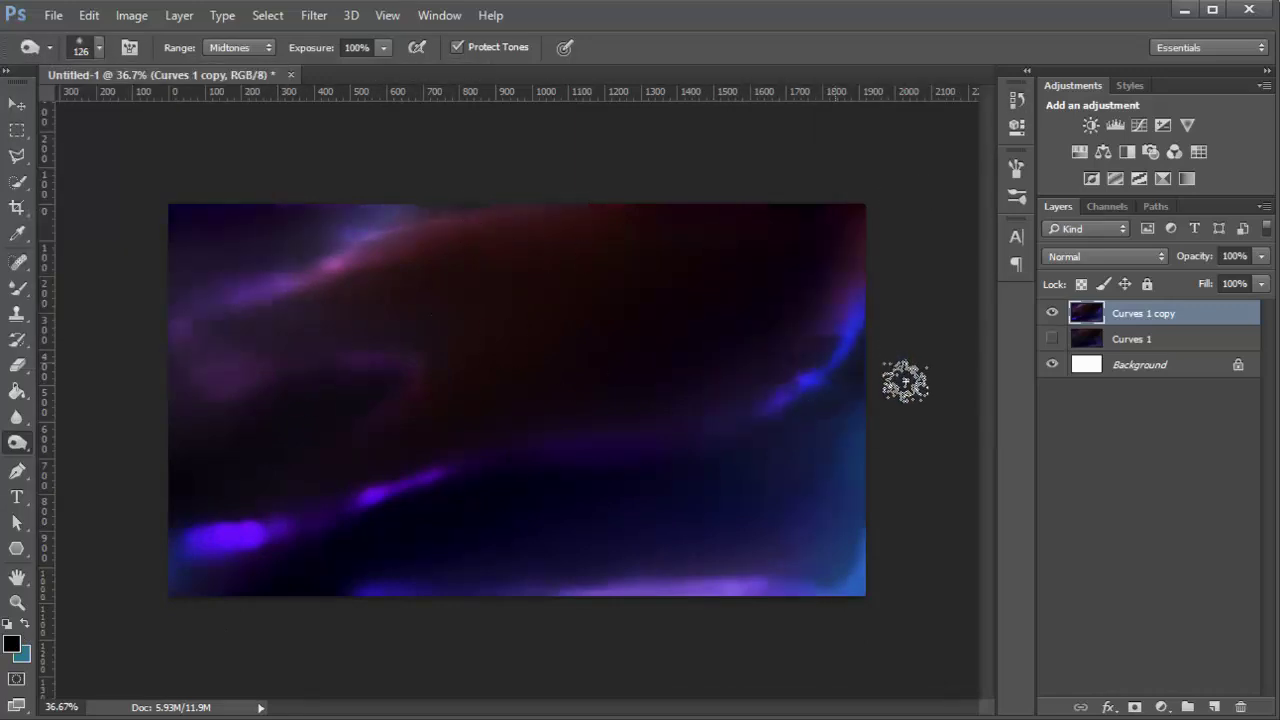
drag(906, 405, 603, 358)
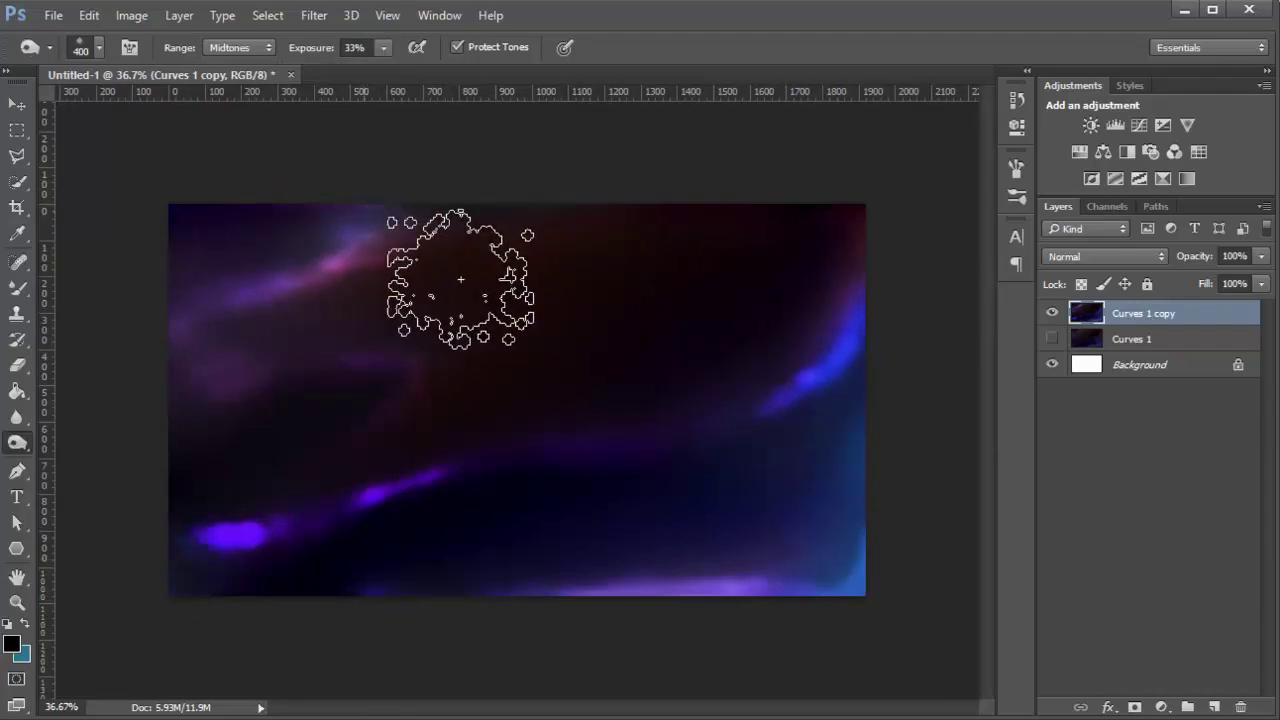
drag(857, 400, 290, 653)
- Dodge the right blue band and the top-left pink glow brighter
key(shift+o)
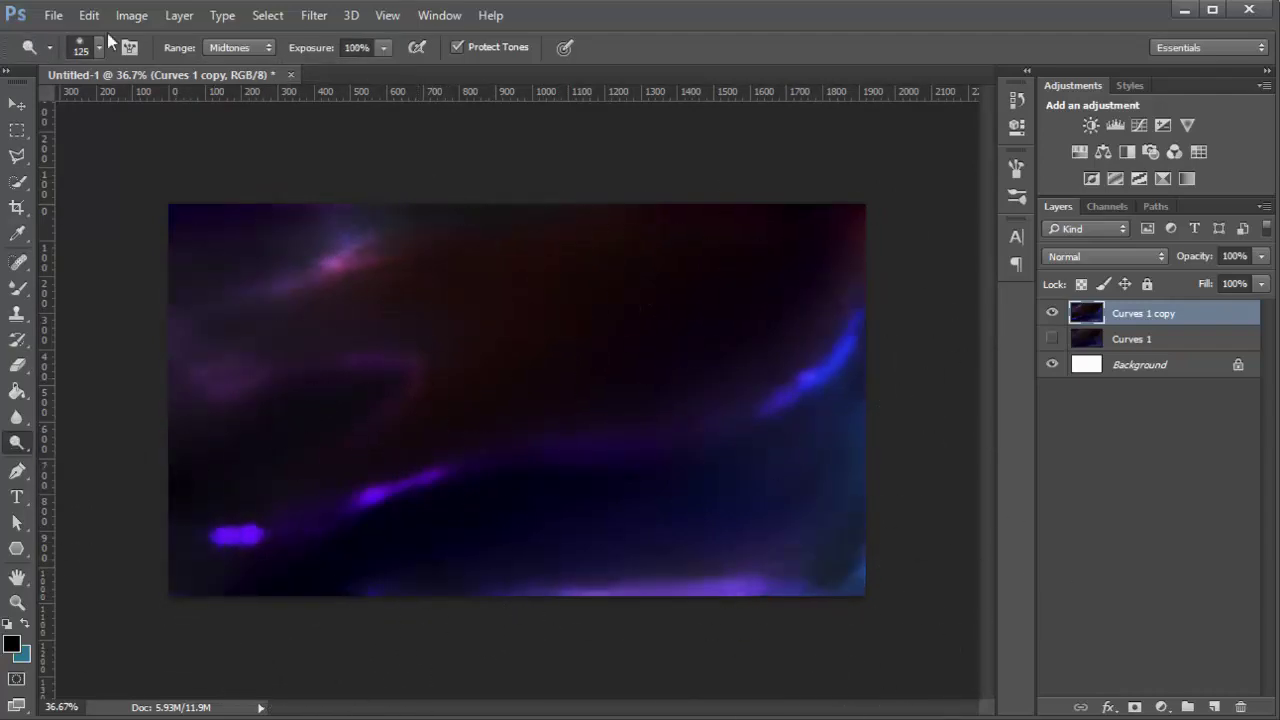
click(98, 47)
mouse_move(614, 528)
mouse_down()
mouse_move(394, 634)
mouse_move(933, 306)
mouse_up()
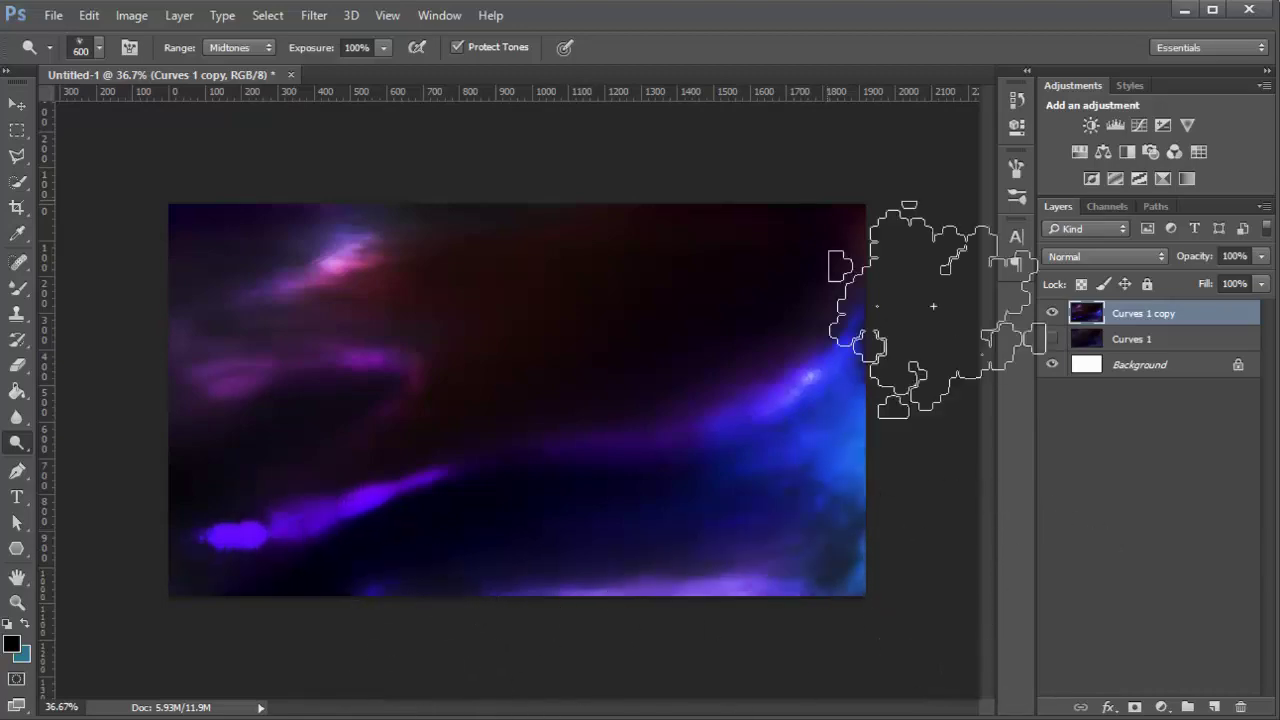
click(98, 47)
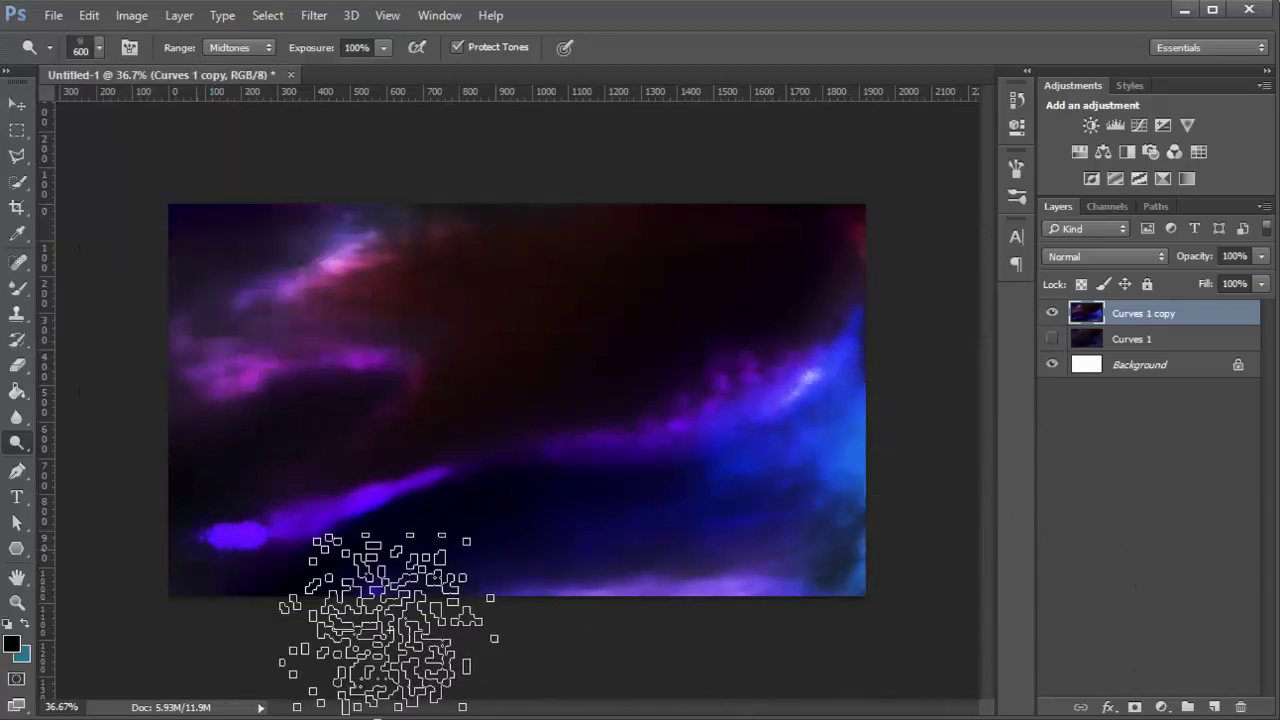
- Stamp dark speckles into the top-left cloud and smear them into streaks with a 400 Mixer Brush
key(b)
click(350, 280)
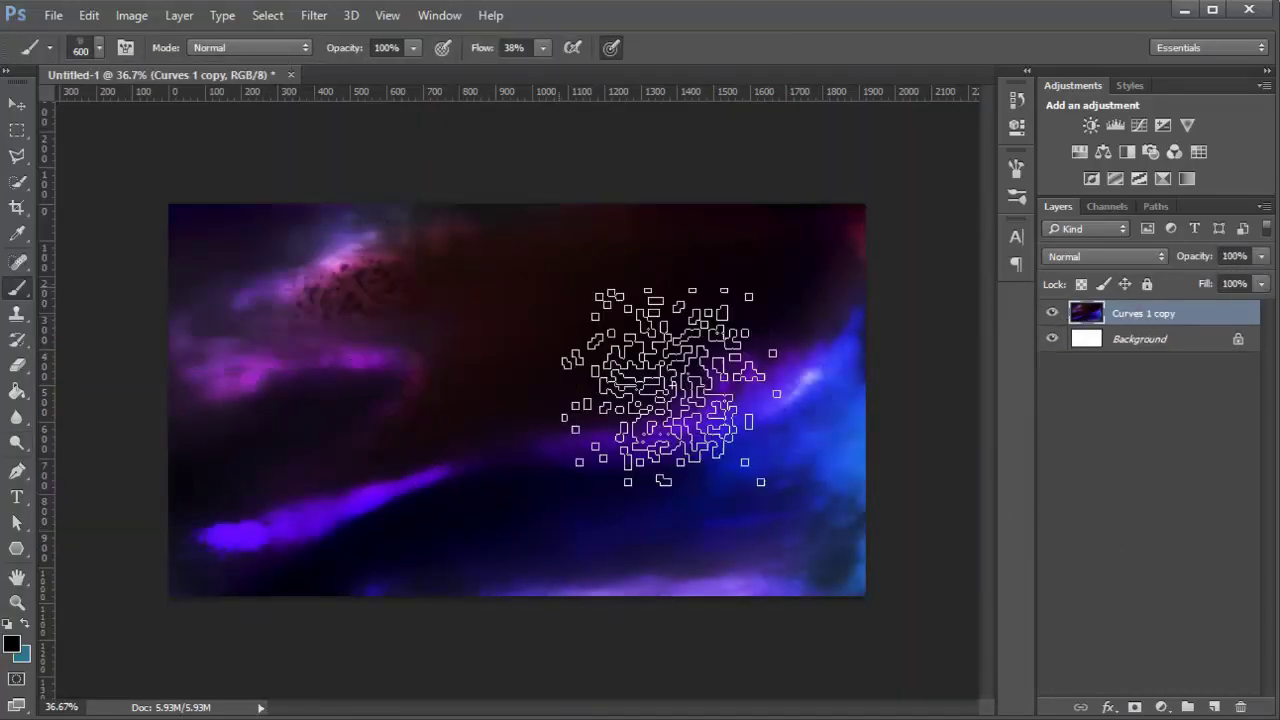
click(850, 490)
key(shift+b)
key(bracketleft)
key(bracketleft)
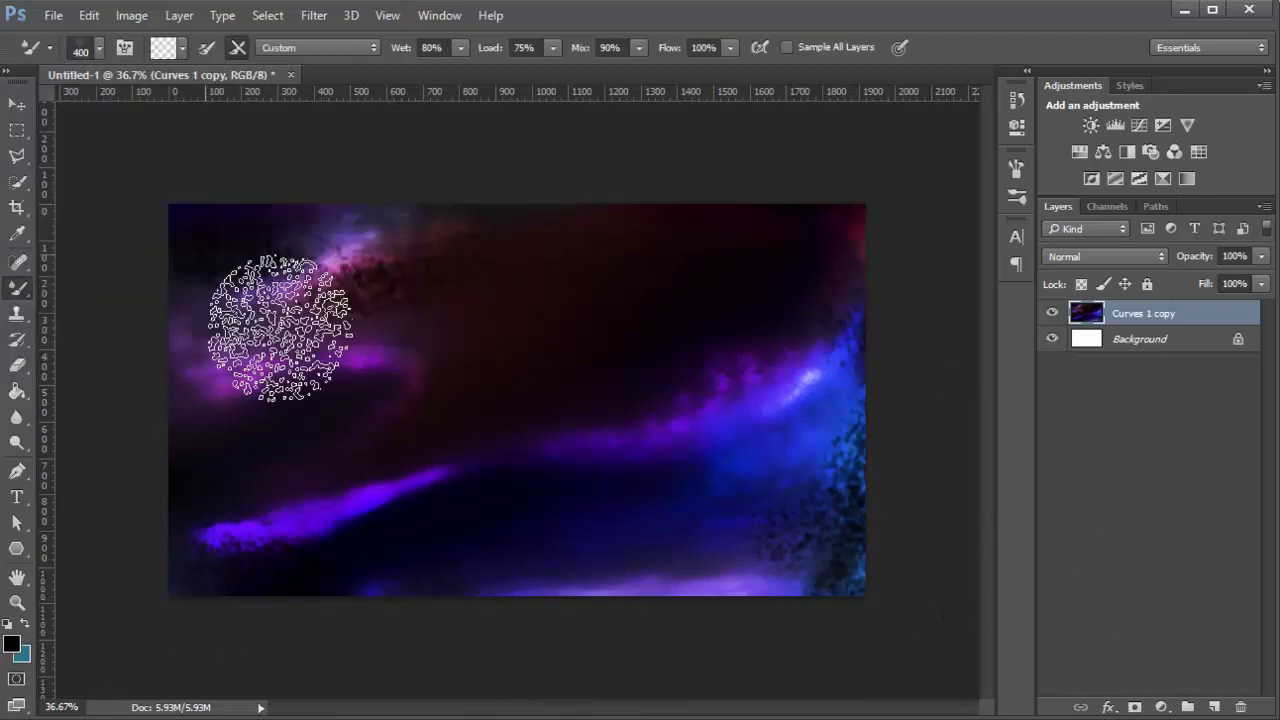
drag(277, 337, 272, 310)
drag(751, 626, 881, 474)
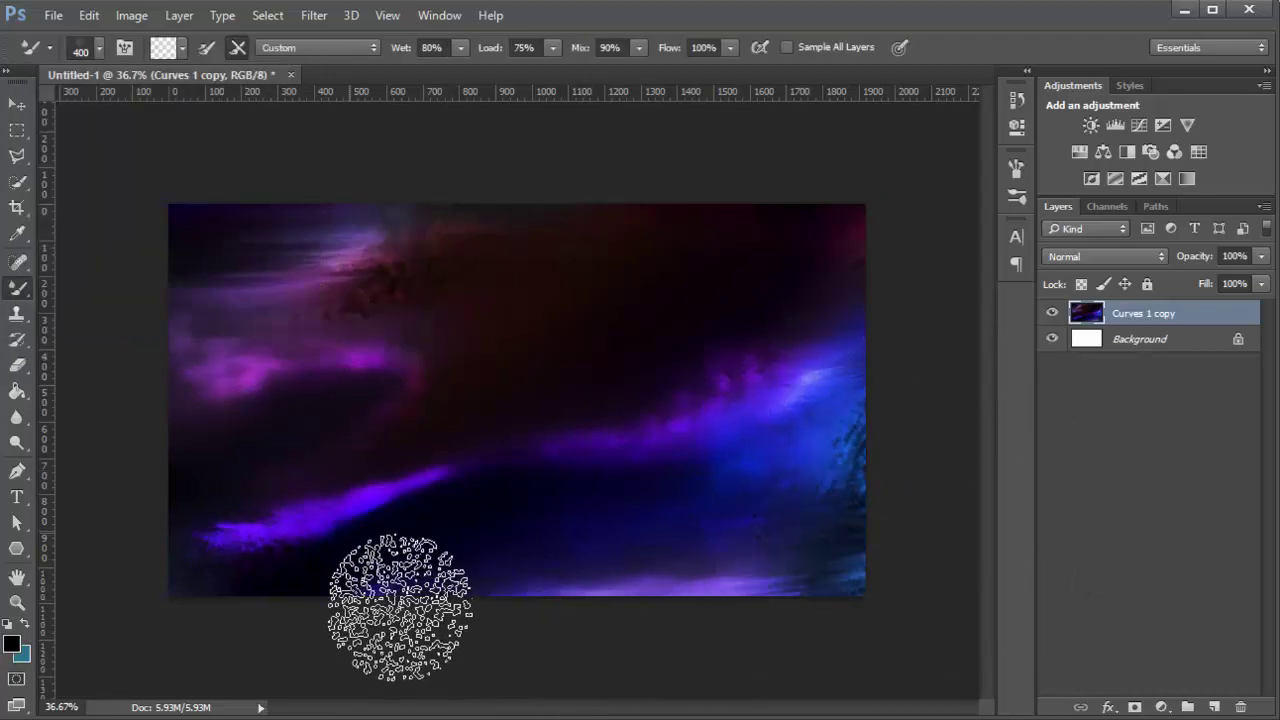
- Paint white speckles on the left with a speckled brush preset, then smear them into the cloud
key(shift+b)
key(d)
key(x)
click(214, 330)
click(180, 550)
click(98, 47)
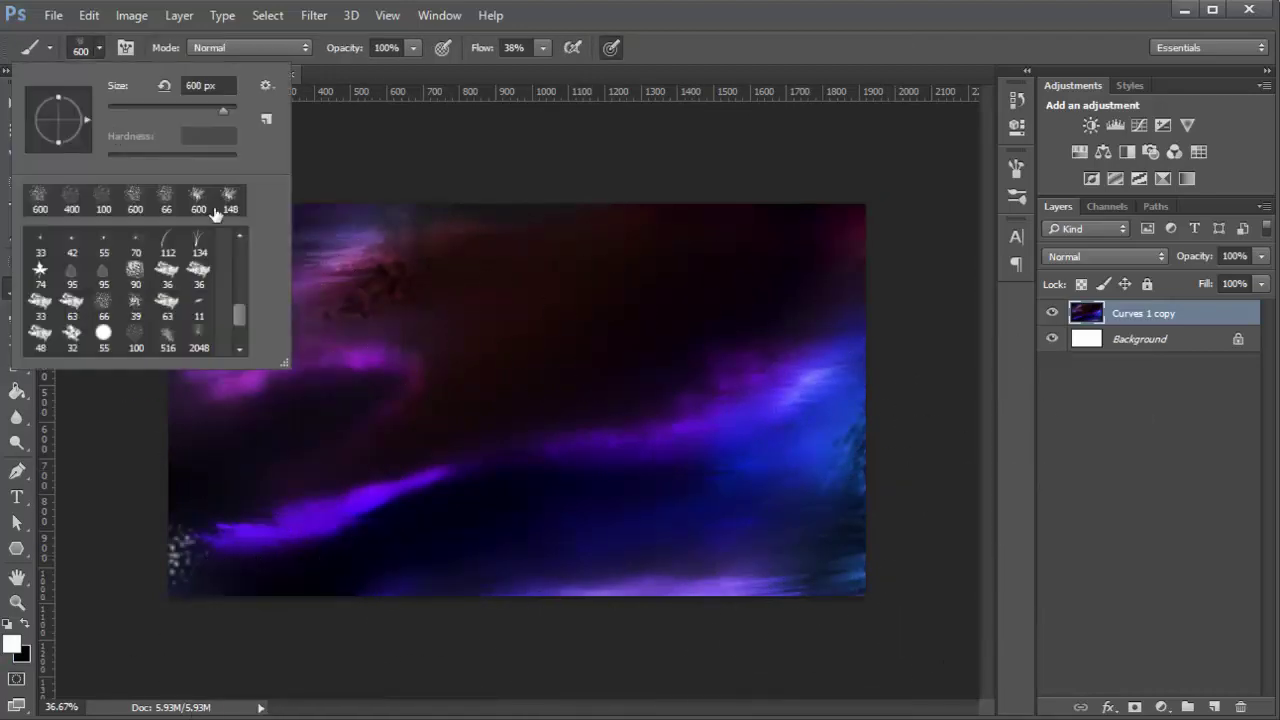
key(shift+b)
click(209, 529)
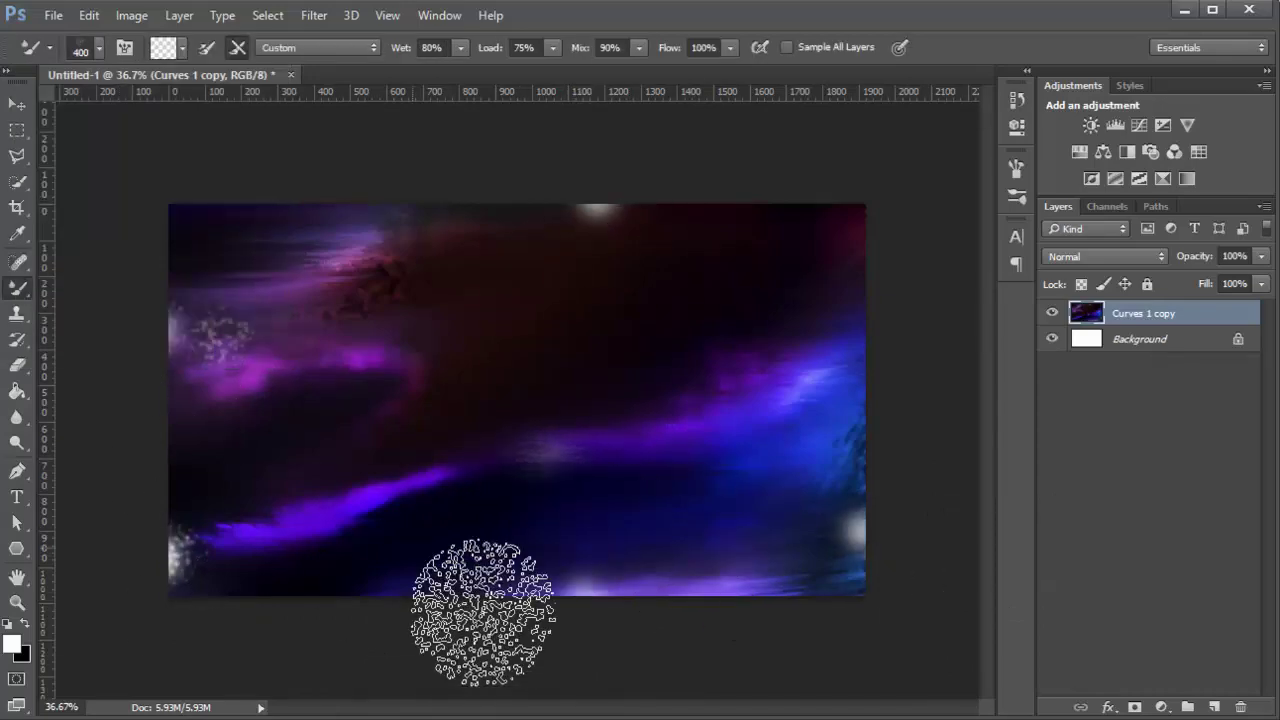
click(190, 390)
mouse_move(242, 660)
mouse_down()
mouse_move(429, 543)
mouse_move(929, 600)
mouse_move(523, 651)
mouse_move(721, 520)
mouse_up()
- Paint magenta strokes along the right edge in a purple colour
right_click(17, 287)
click(90, 345)
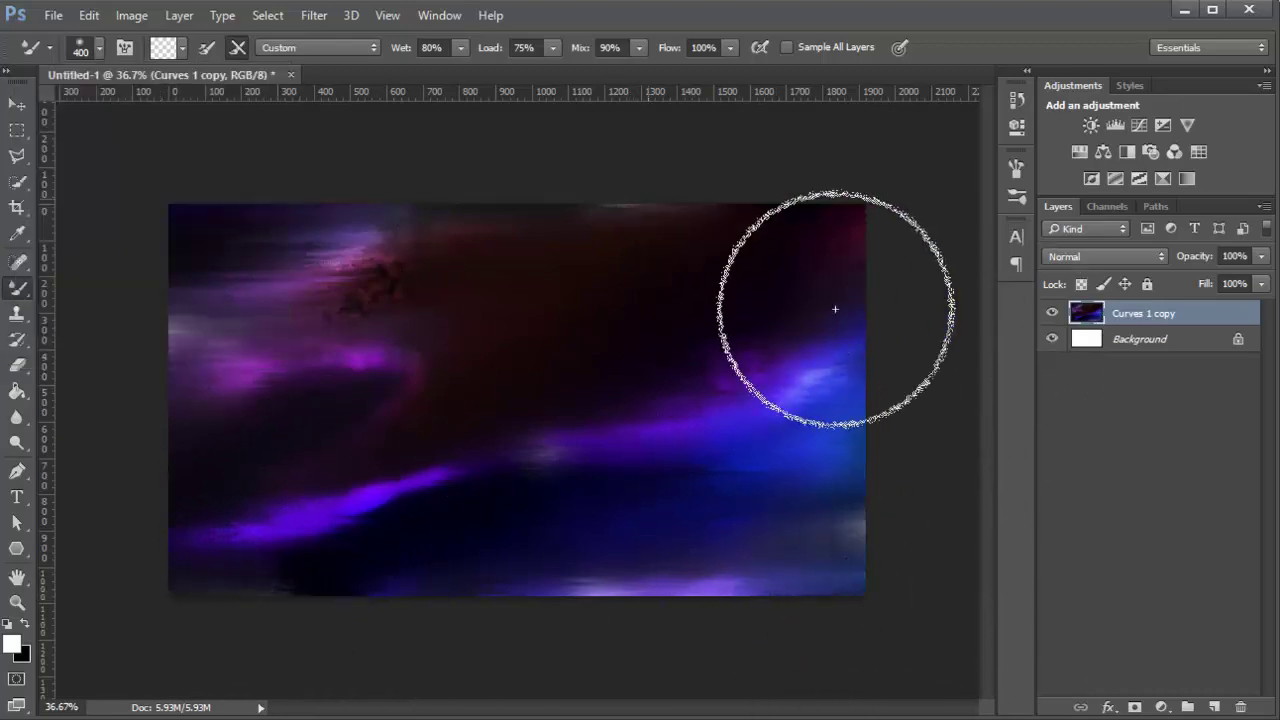
click(12, 645)
click(350, 355)
click(1214, 194)
drag(914, 571, 830, 480)
- Paint black strokes at the lower right and smear them away with the Mixer Brush
right_click(17, 287)
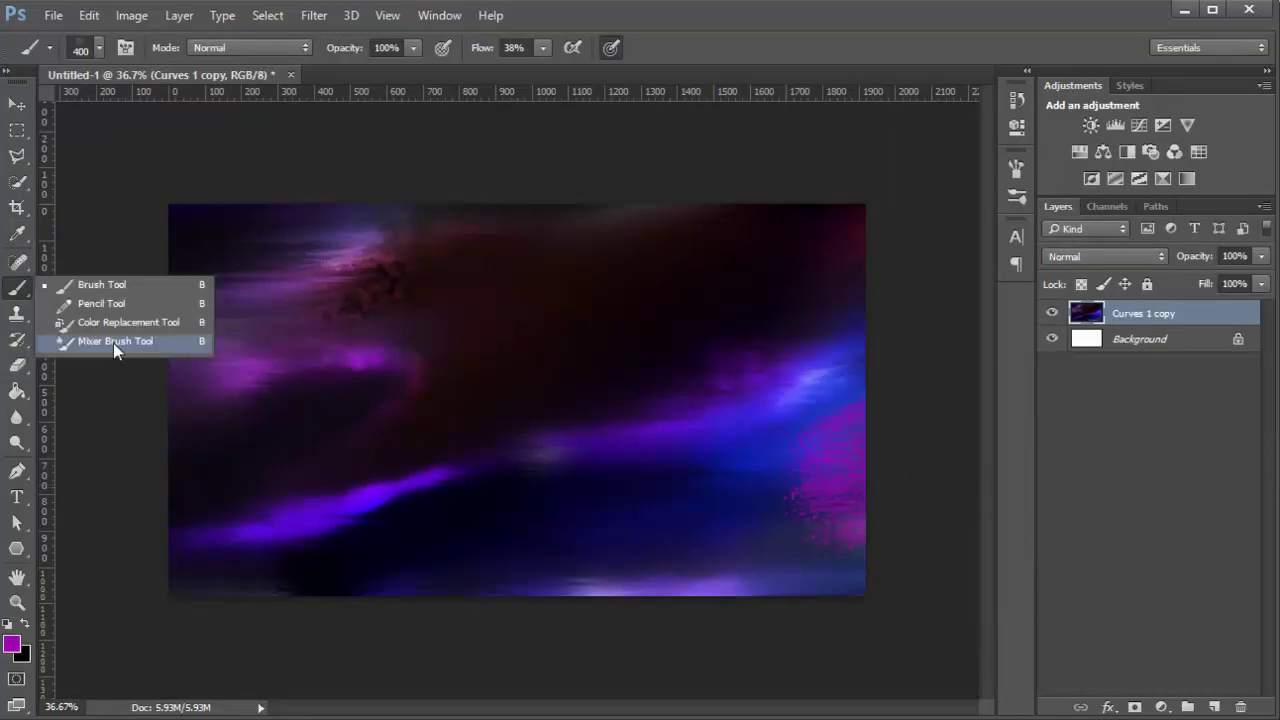
click(128, 343)
key(shift+b)
key(x)
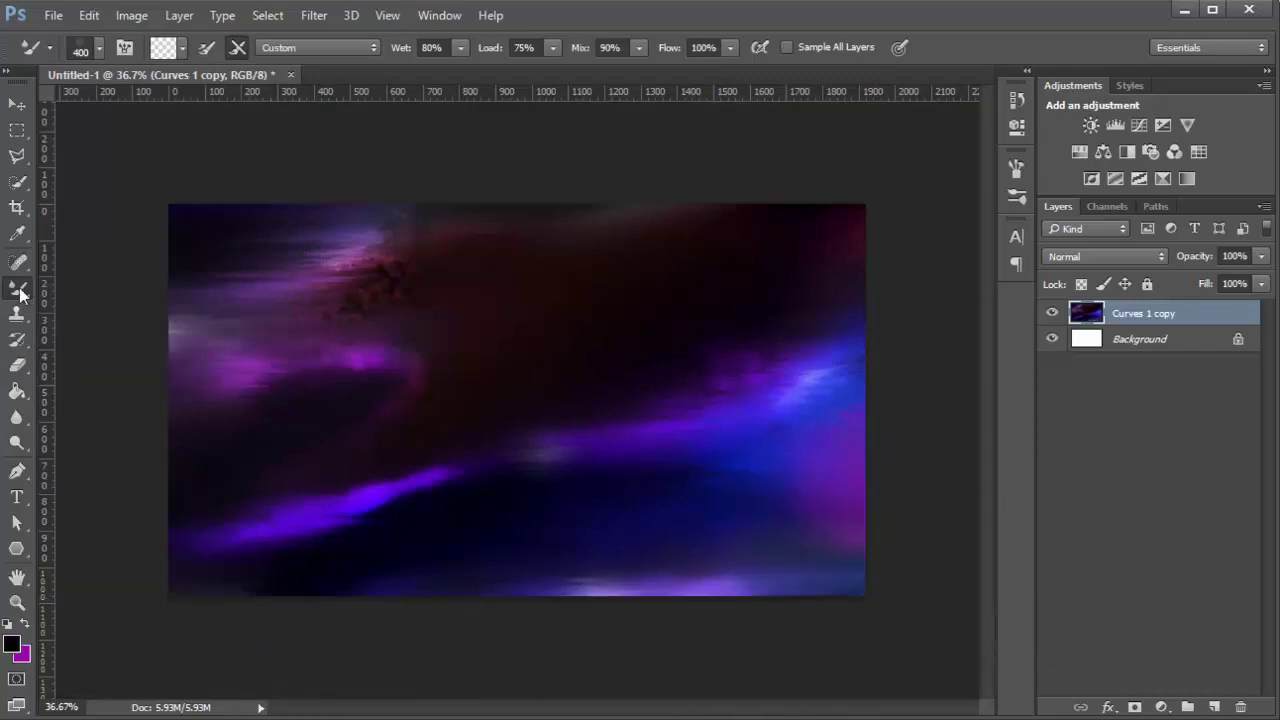
drag(760, 590, 850, 490)
key(shift+b)
drag(770, 540, 900, 614)
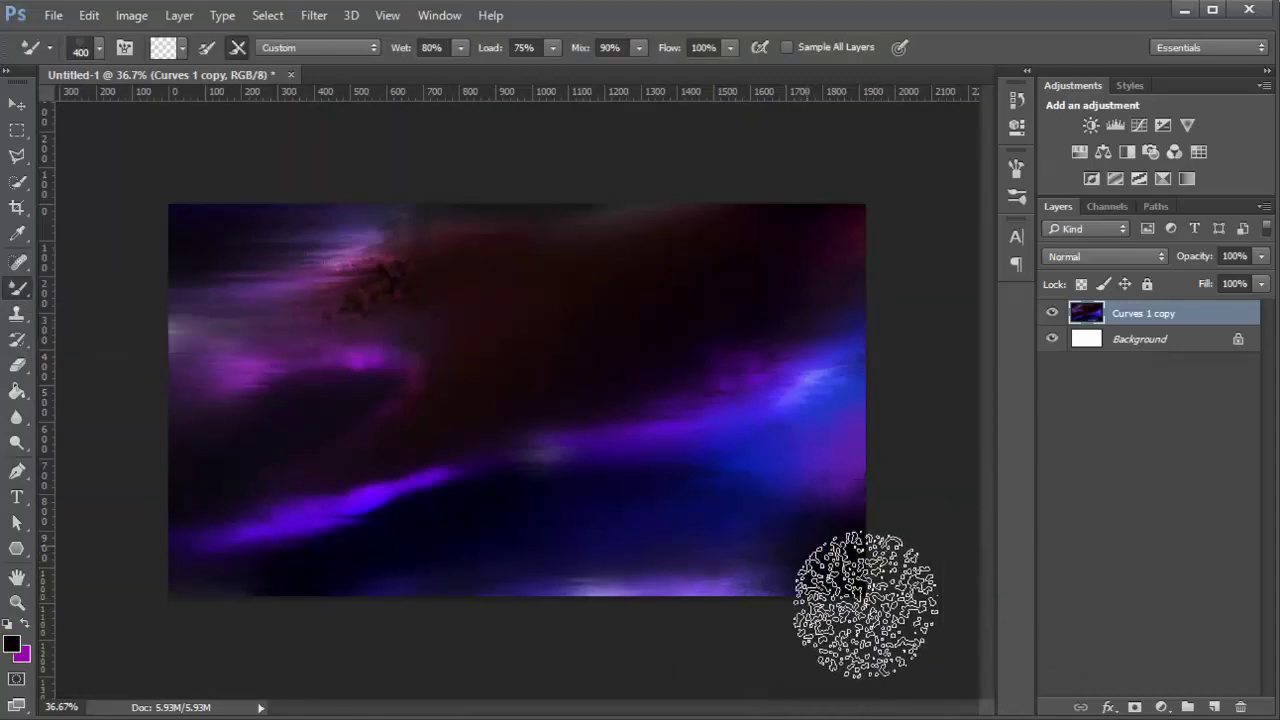
right_click(17, 287)
click(100, 281)
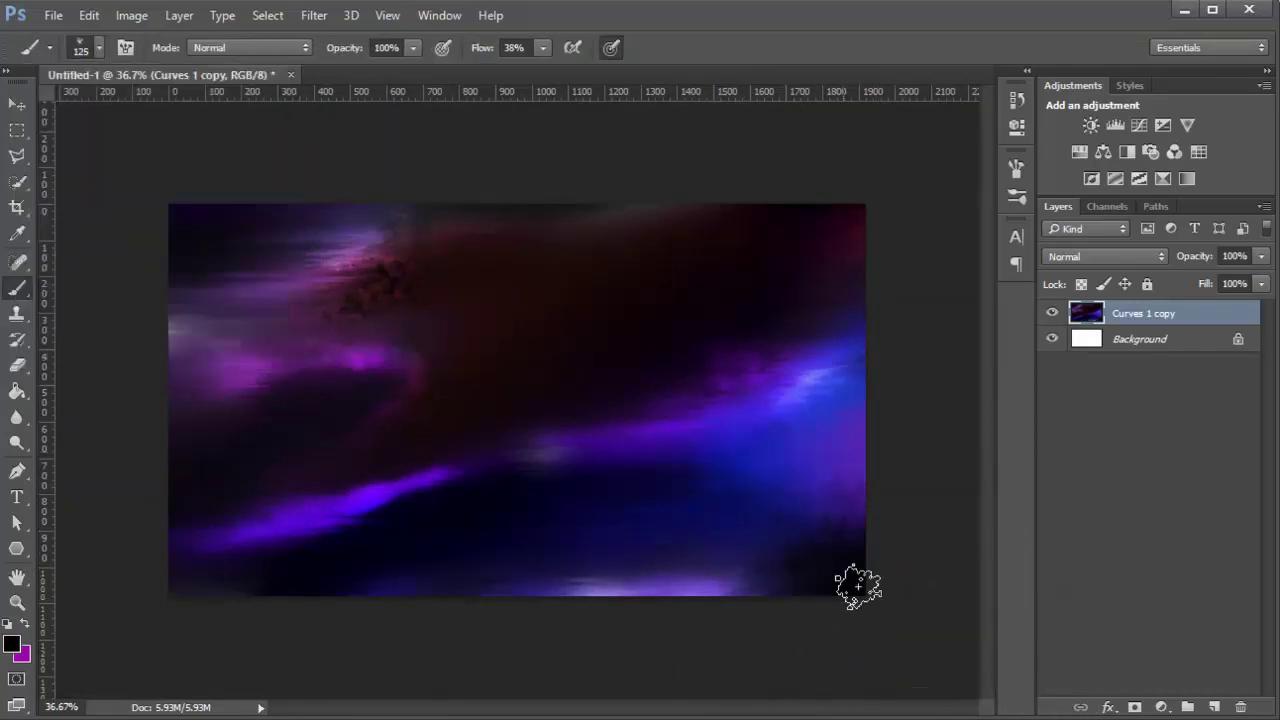
right_click(17, 287)
click(70, 344)
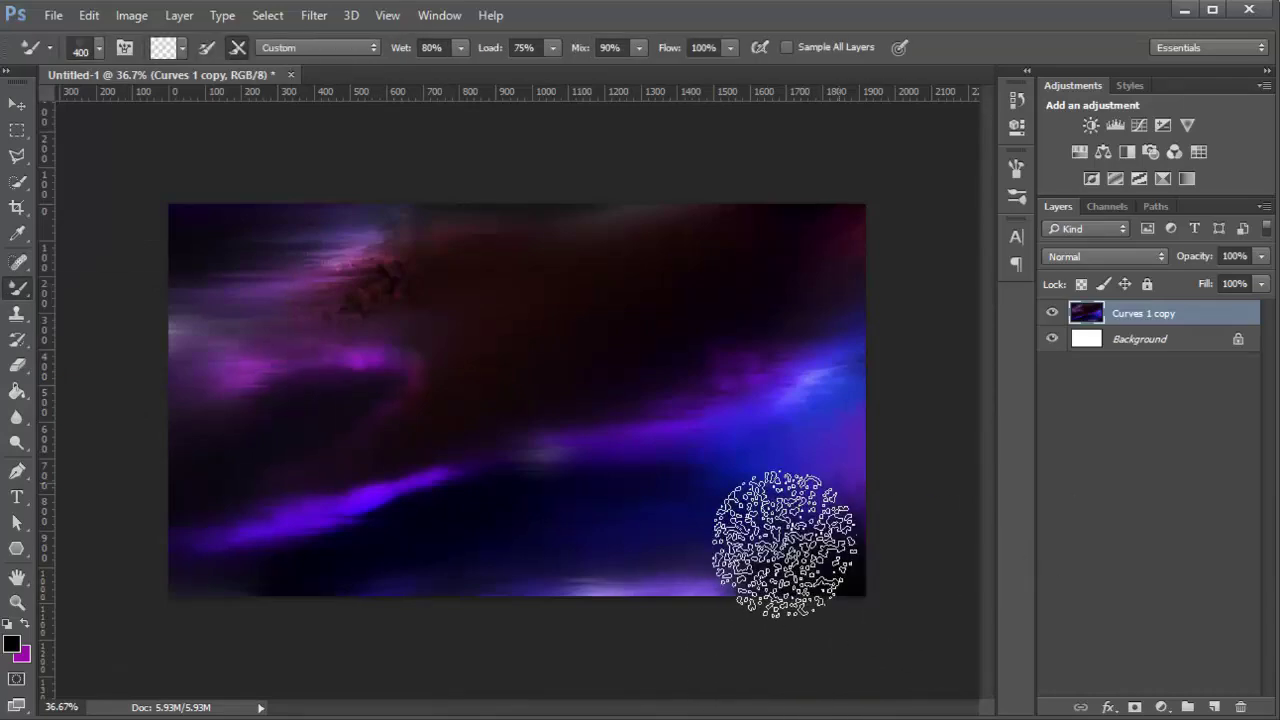
- Dodge the blue glow on the right side at Midtones, 33% exposure, shrinking the brush
click(17, 447)
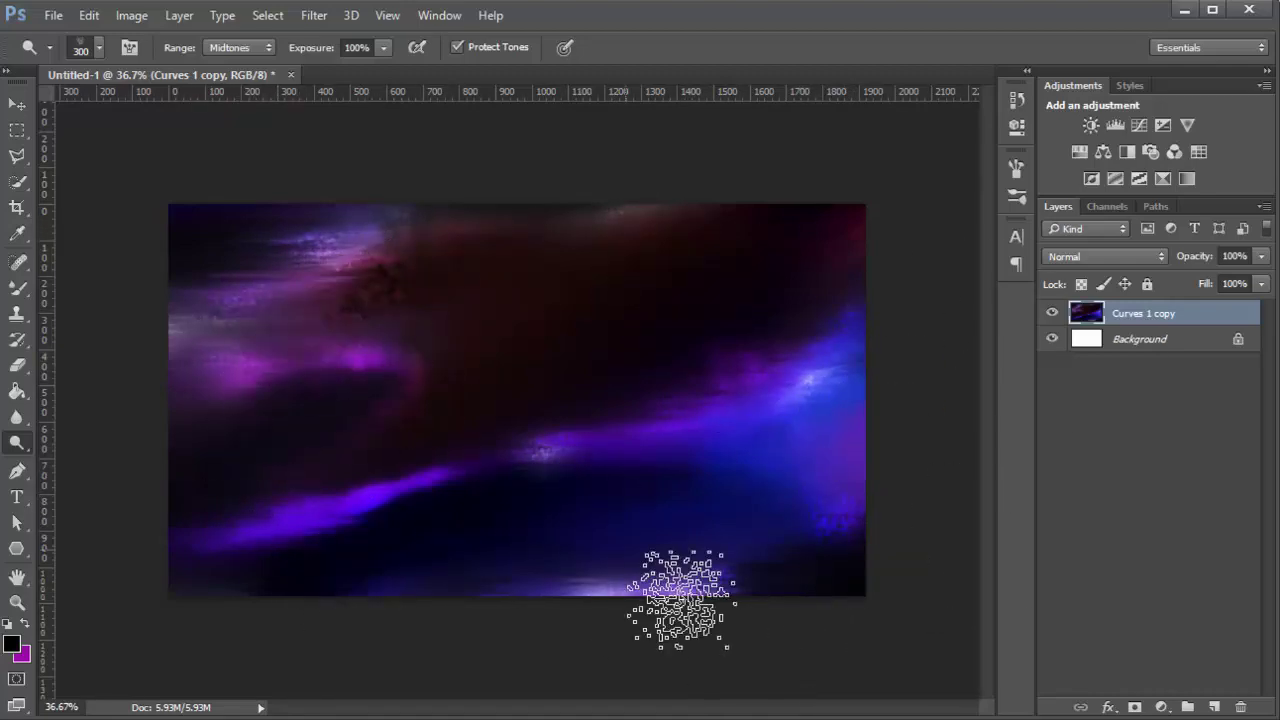
drag(818, 483, 768, 371)
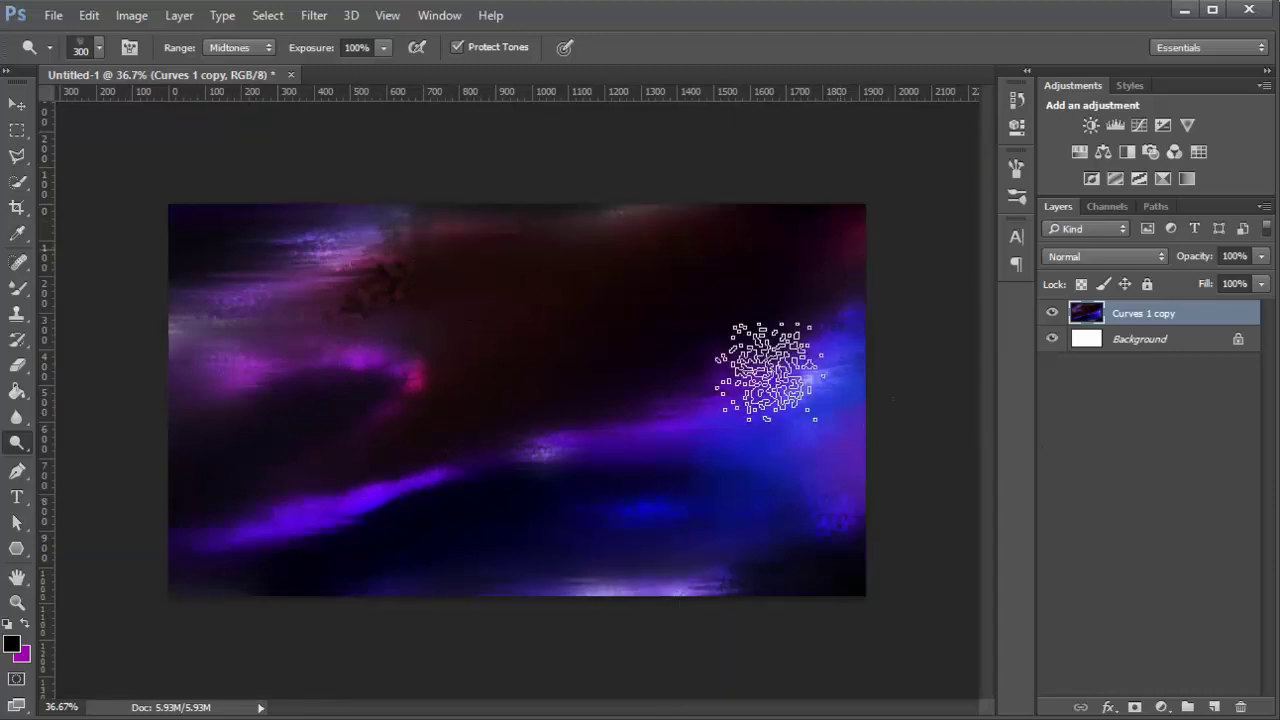
key(bracketleft)
key(bracketleft)
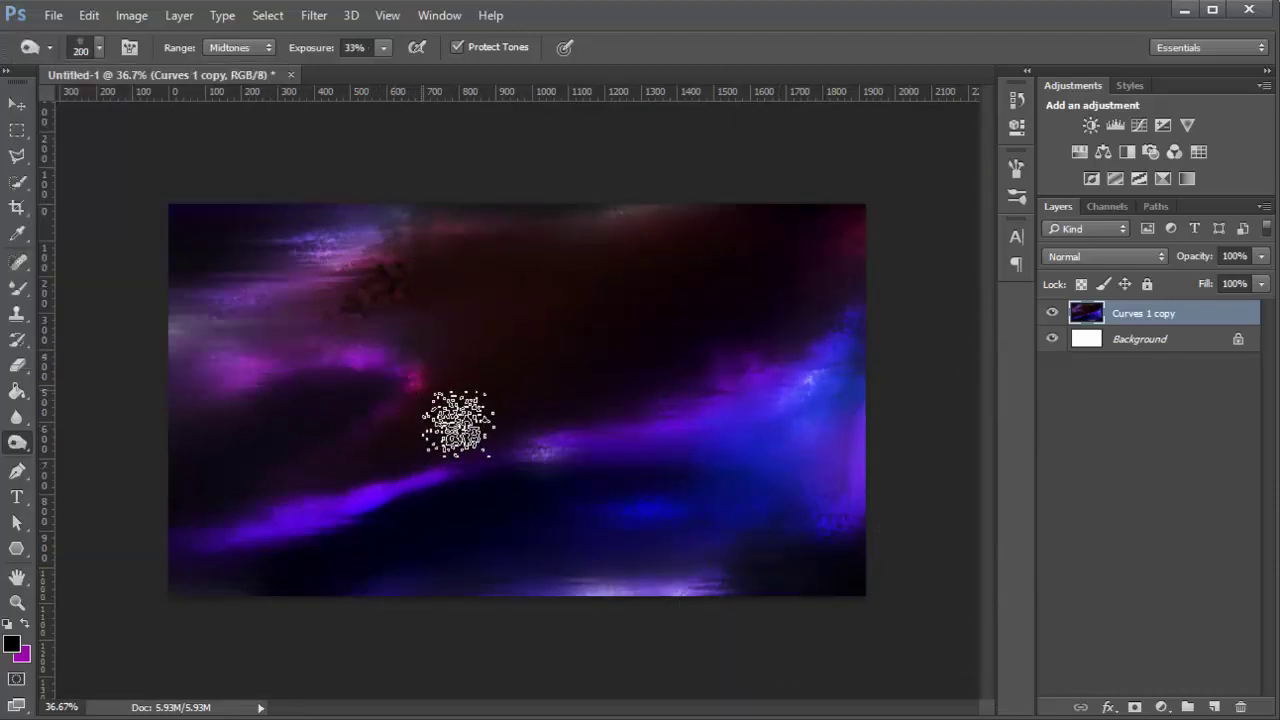
- Add a Curves adjustment, bend its curve, then hide and delete it
click(1161, 707)
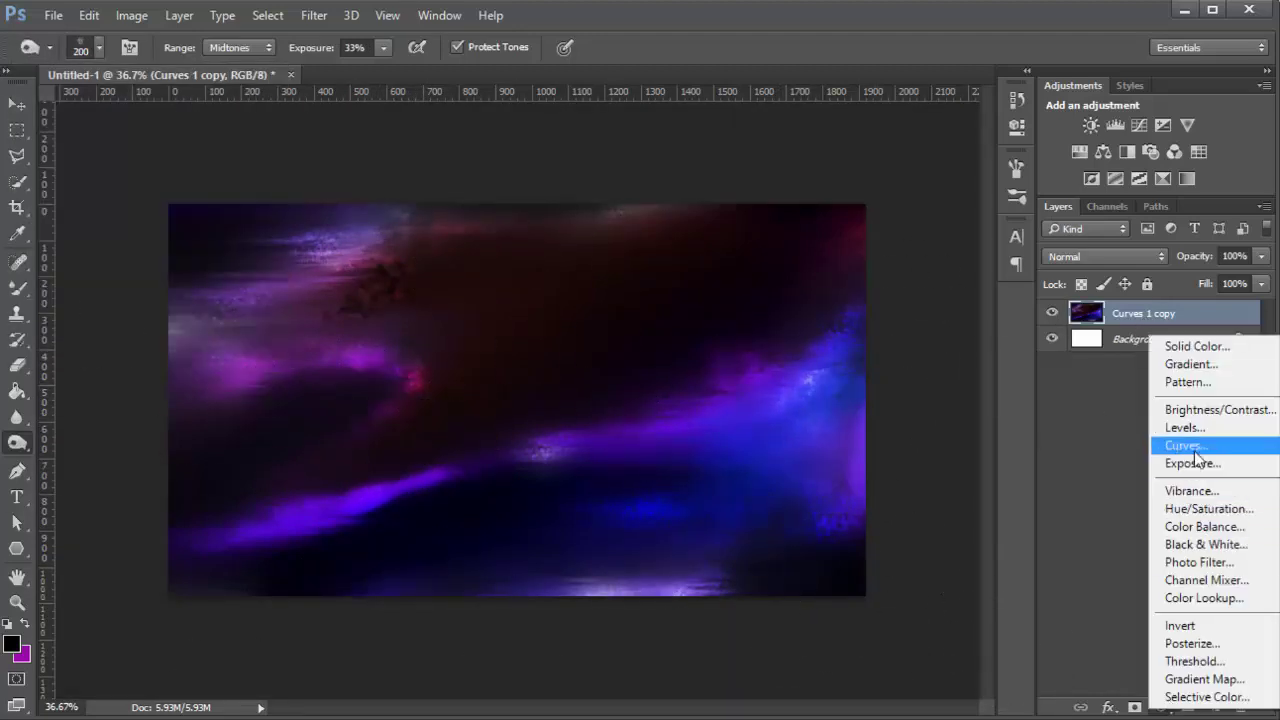
click(1175, 443)
drag(880, 206, 850, 300)
click(1051, 313)
key(Delete)
- Add a Color Lookup adjustment and try 3DLUT looks such as TensionGreen
click(1161, 707)
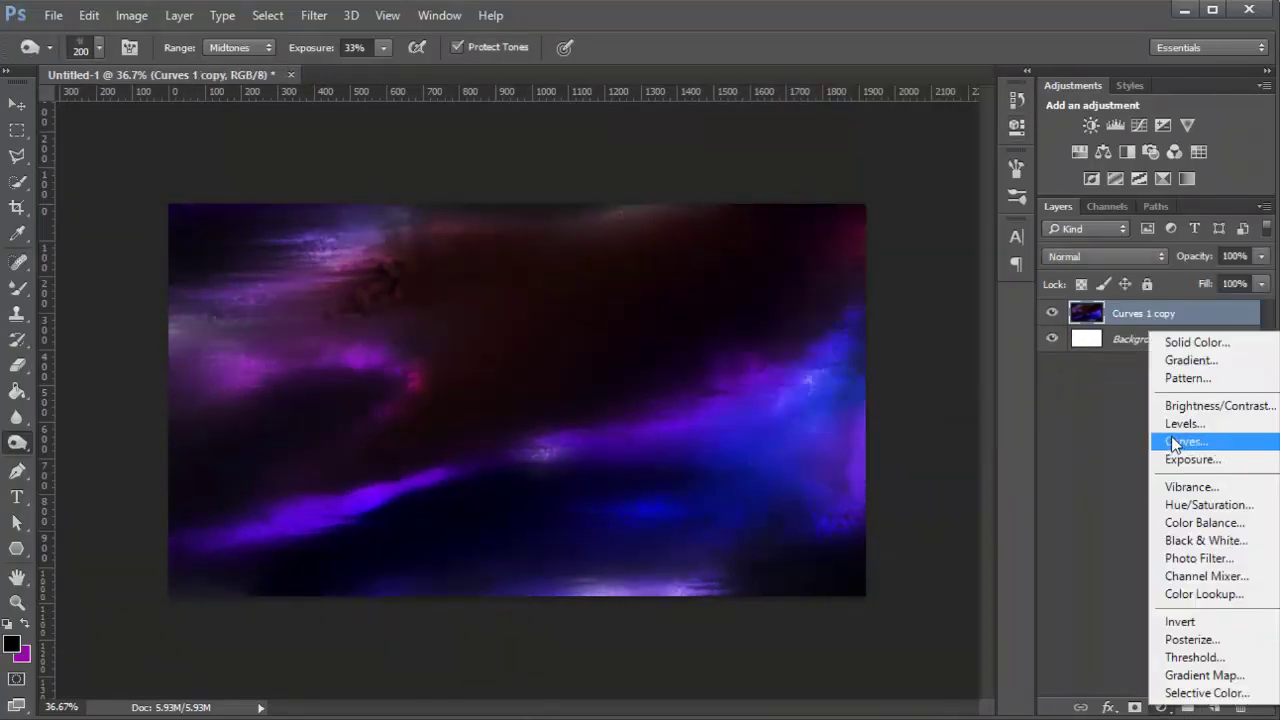
click(1199, 596)
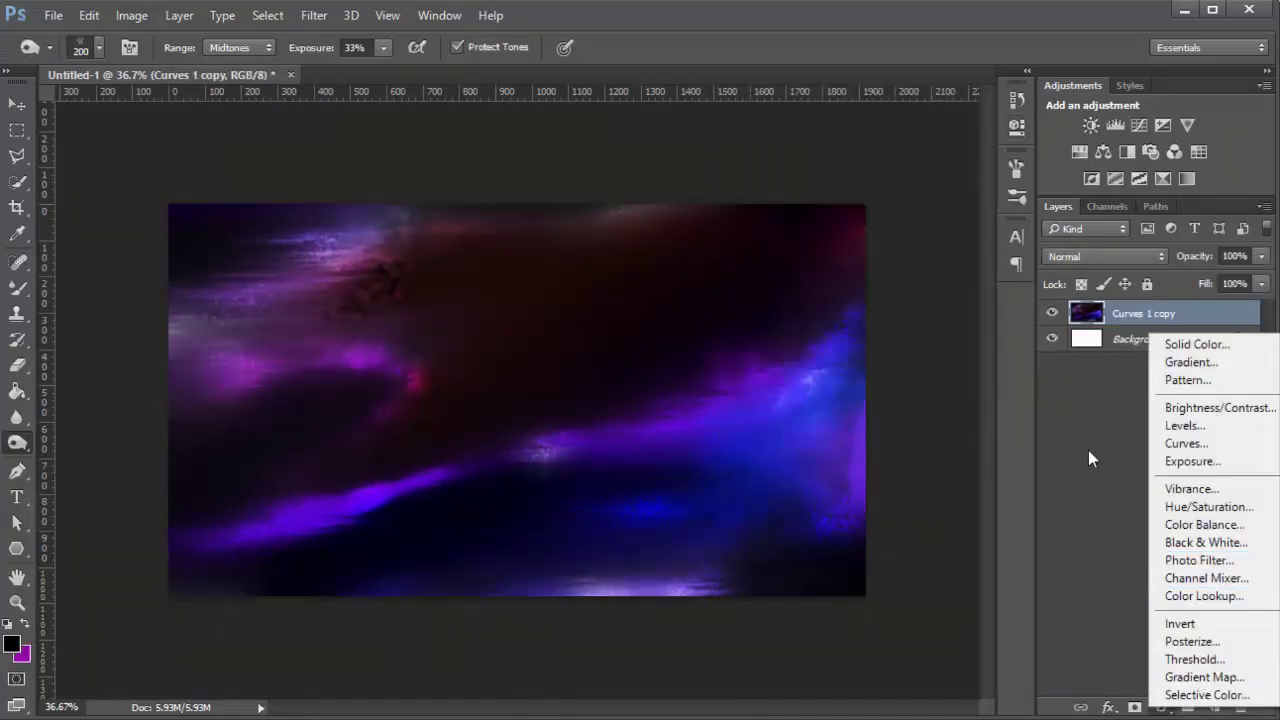
scroll(904, 148, down, 2)
scroll(918, 146, down, 2)
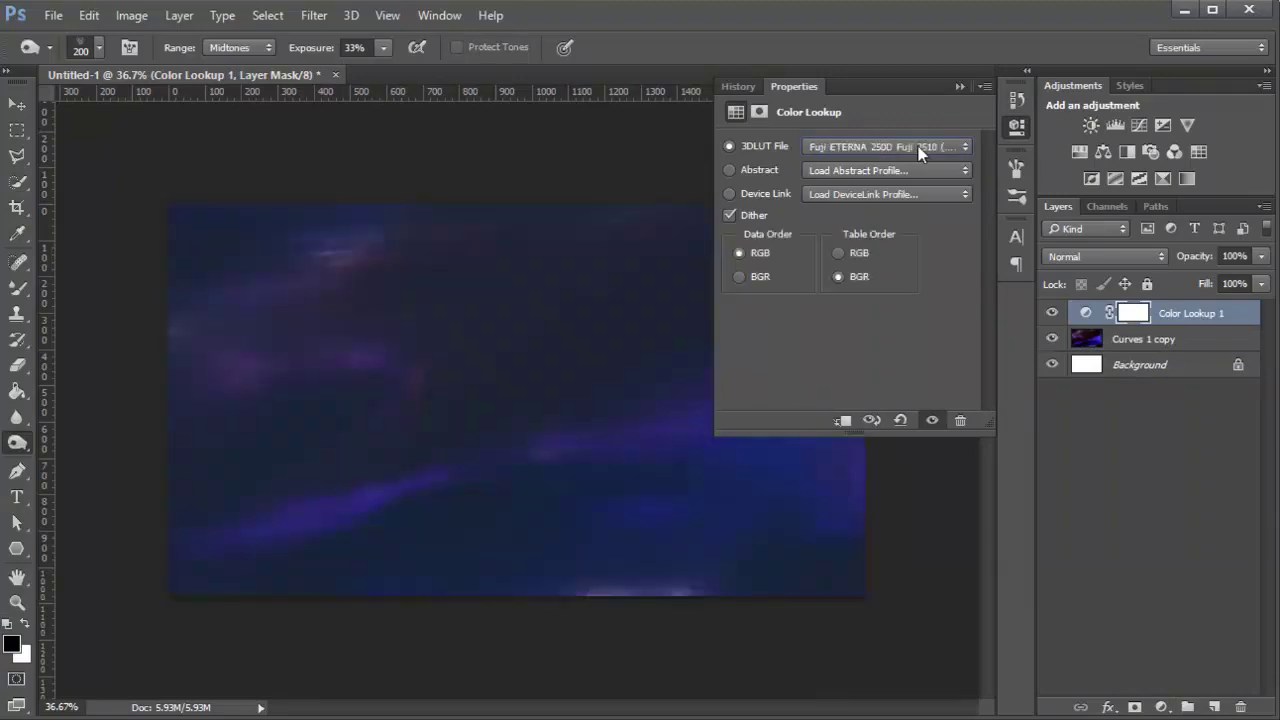
click(918, 146)
click(882, 148)
click(935, 700)
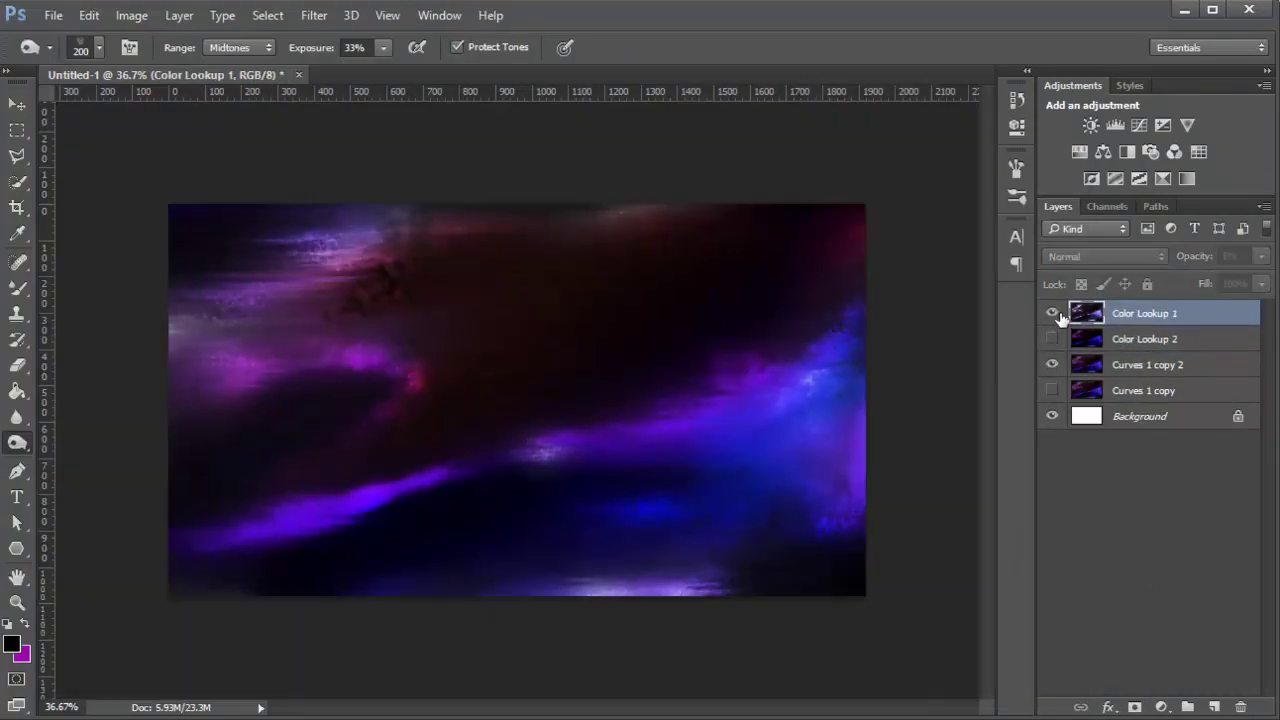
- Add a Color Balance adjustment pushing the midtones toward red (+31)
click(110, 343)
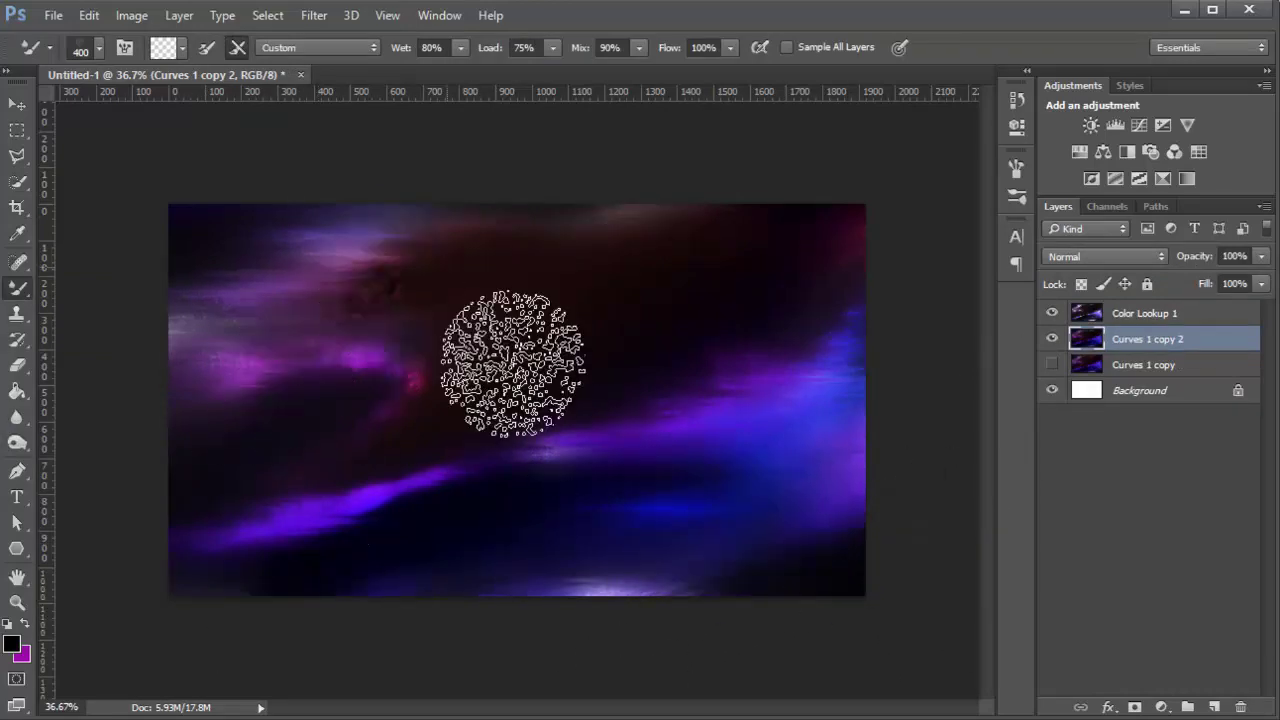
click(1103, 152)
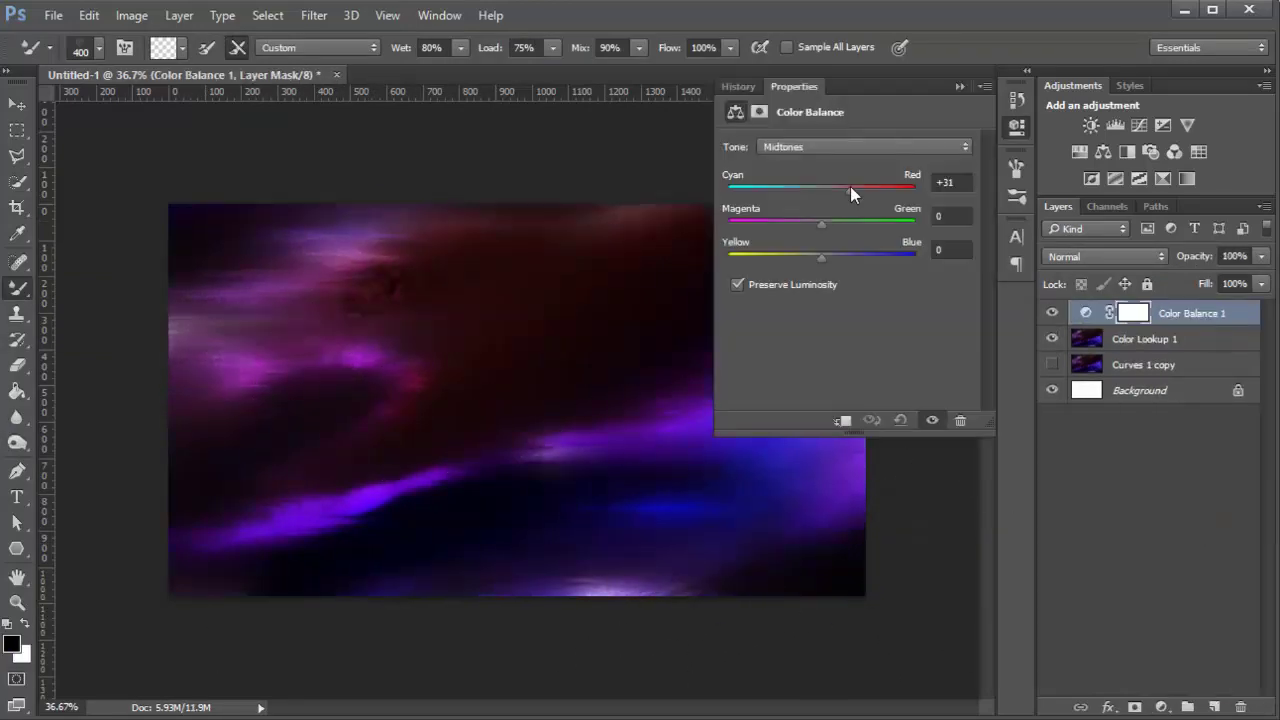
drag(850, 186, 866, 186)
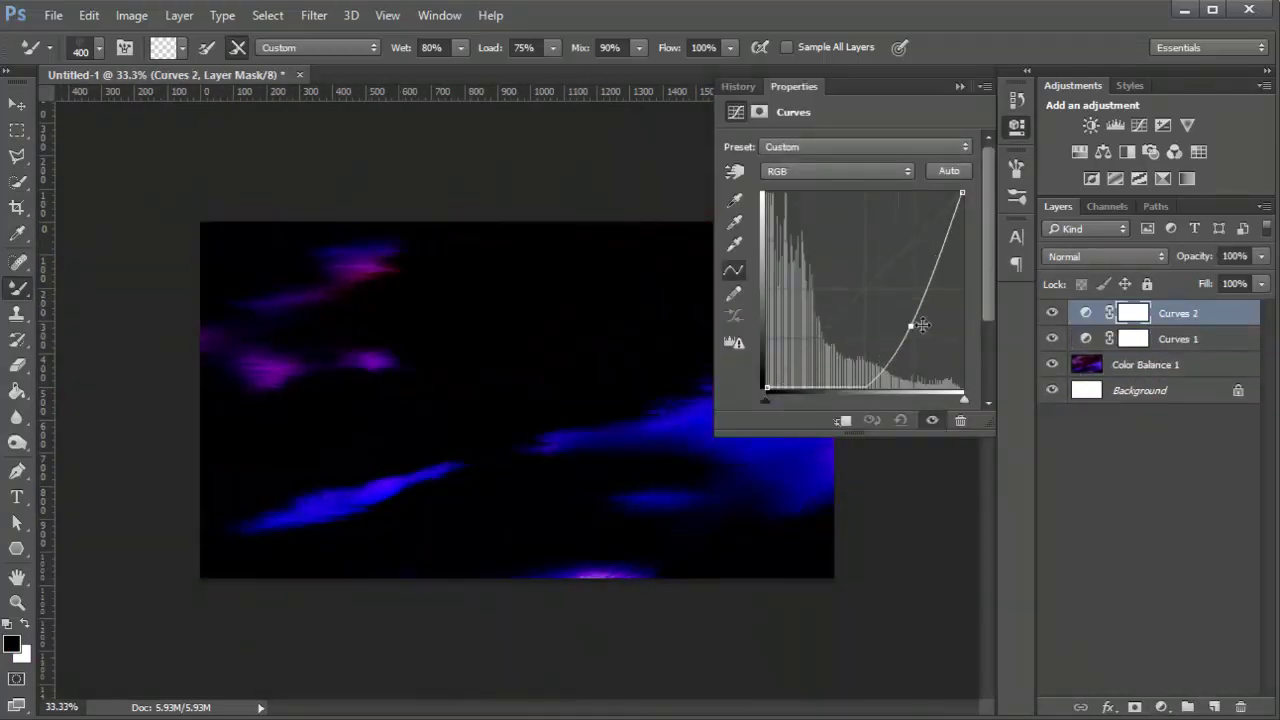
- Invert the Curves 2 mask, paint it back in lower middle and left, and set opacity 69%
key(ctrl+i)
key(shift+b)
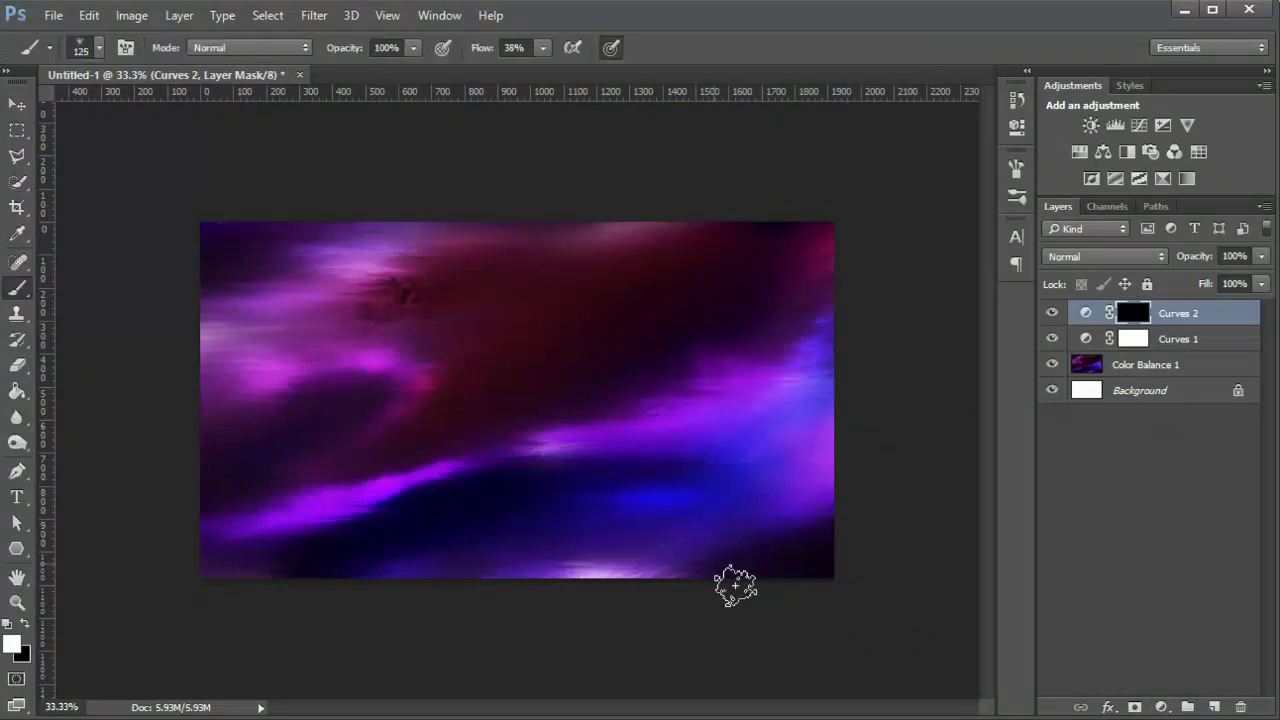
drag(957, 583, 593, 484)
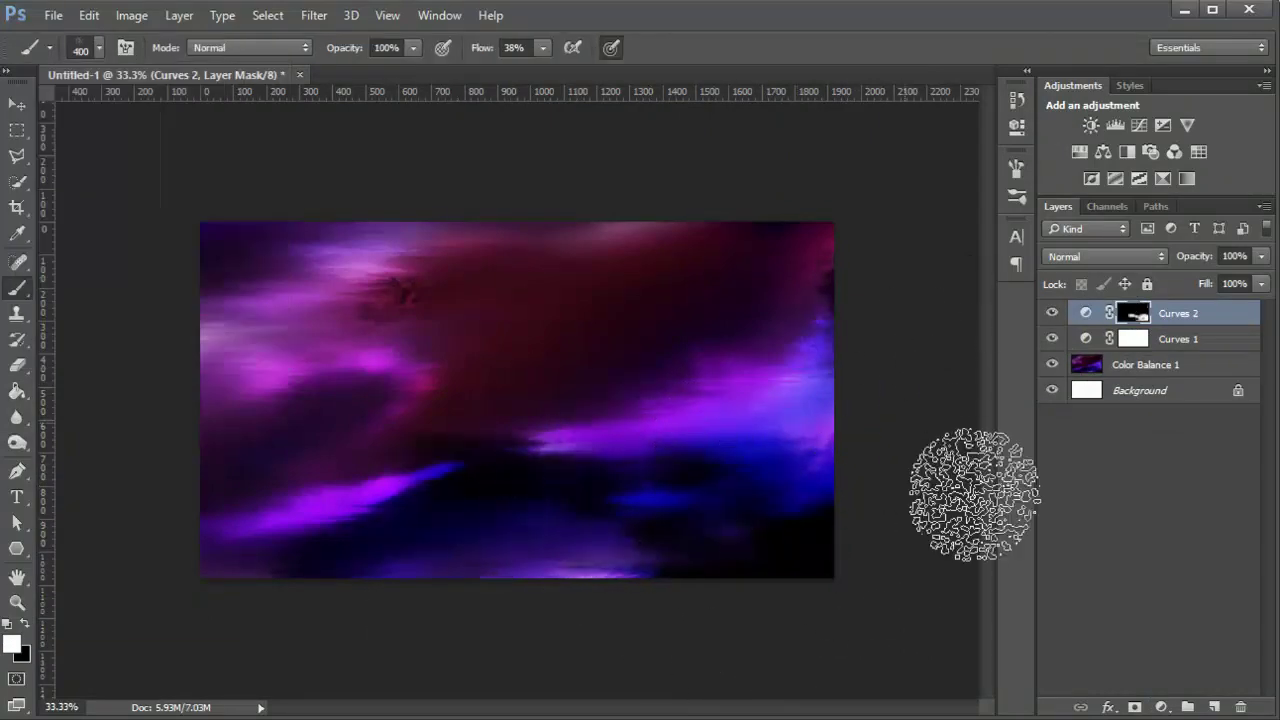
click(98, 47)
drag(89, 80, 75, 80)
drag(238, 316, 183, 404)
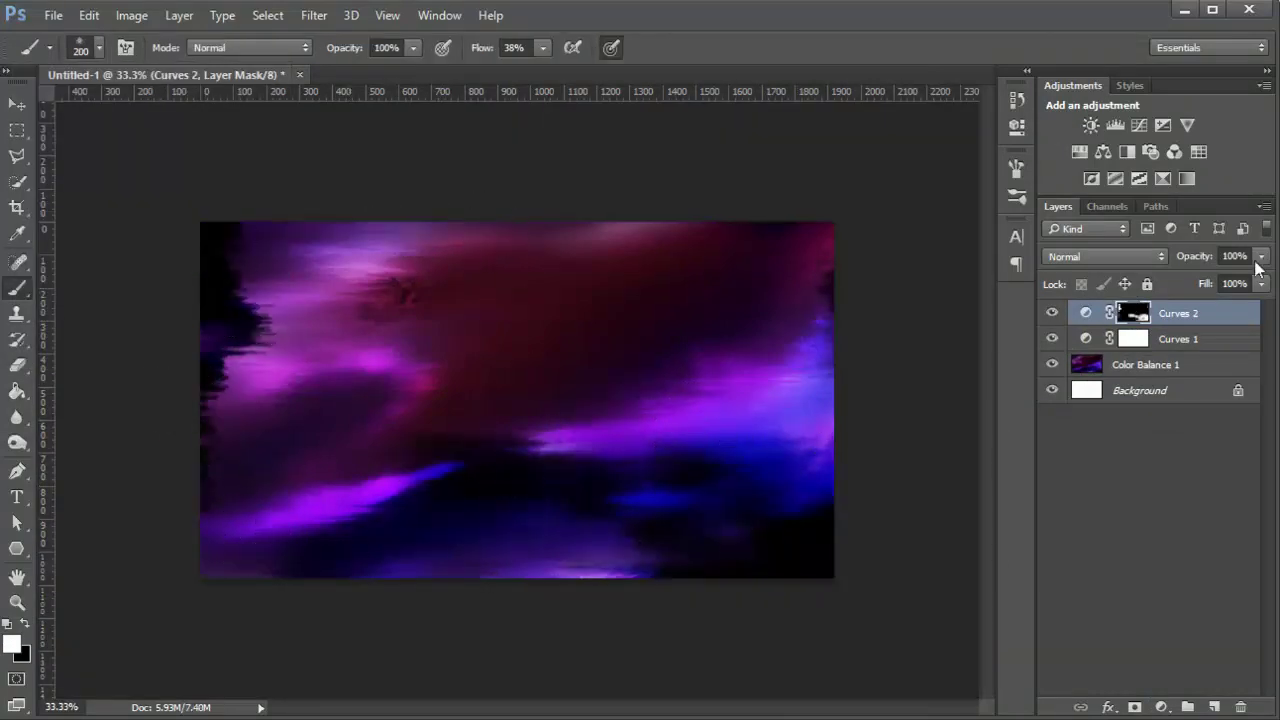
drag(1261, 256, 1228, 283)
- Merge Color Balance 1 and the Curves adjustments into a single Curves 2 layer
key(shift+b)
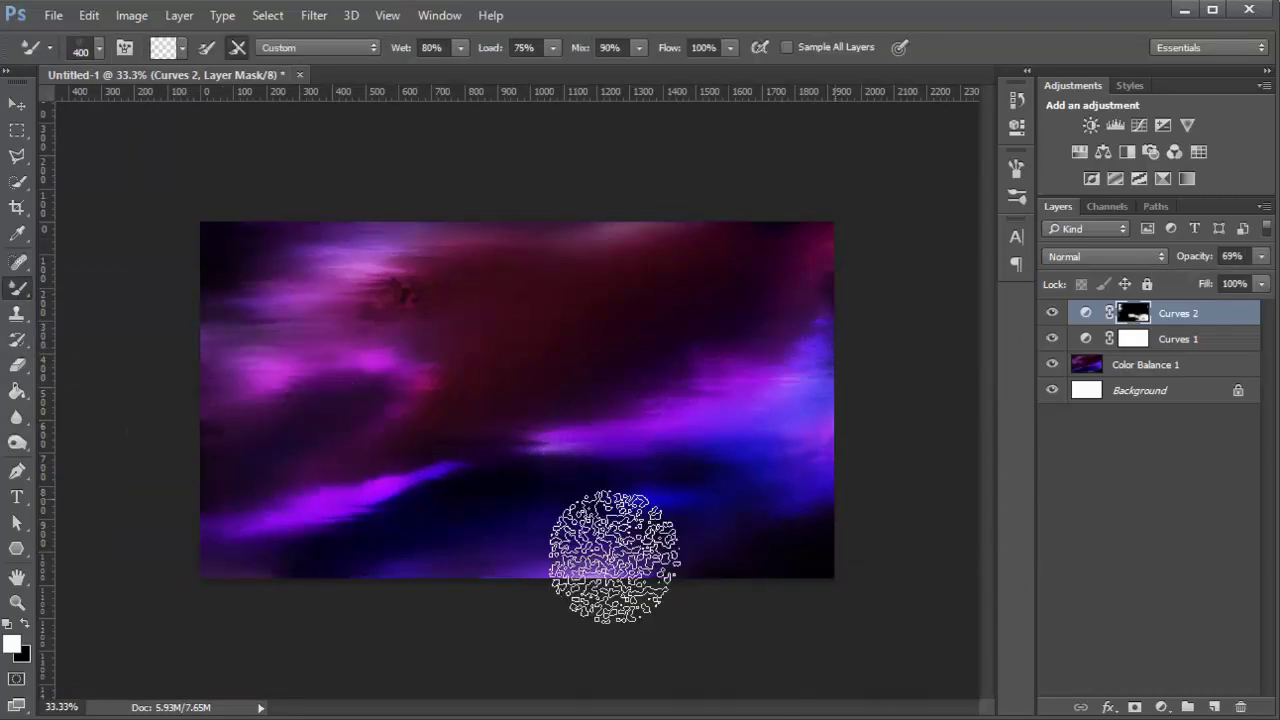
key(alt+bracketleft)
key(alt+bracketleft)
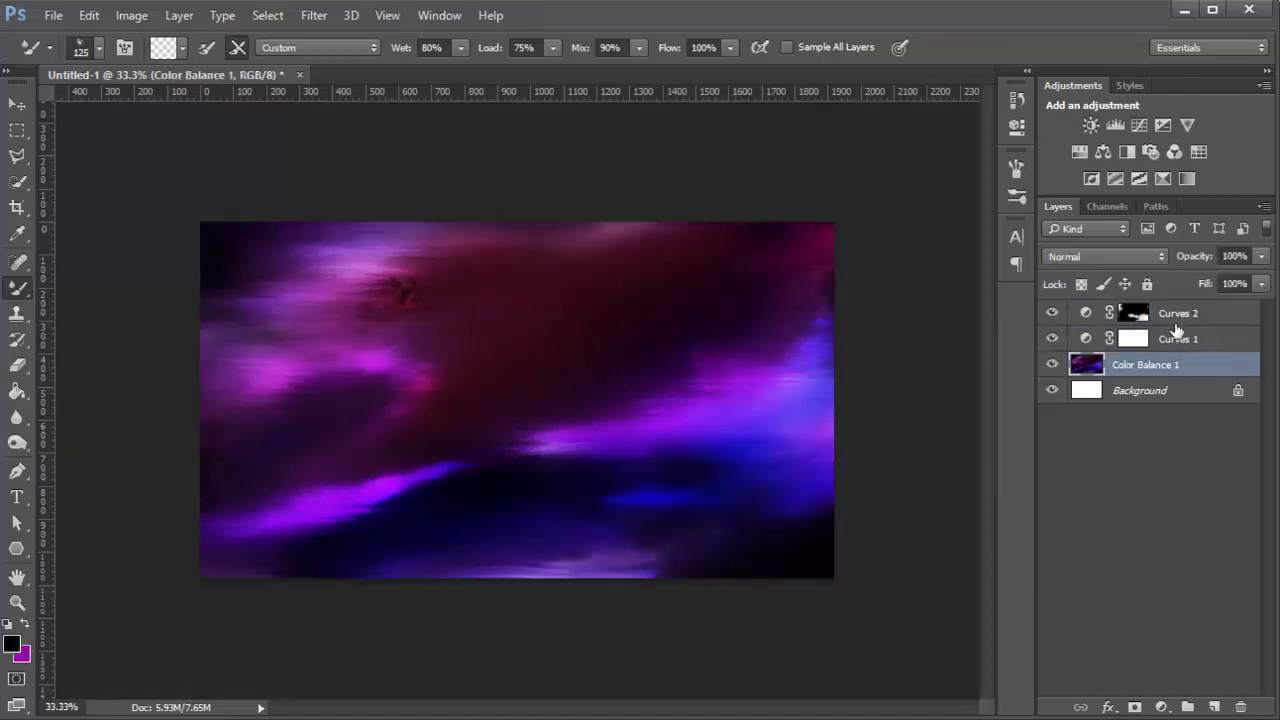
key(alt+shift+period)
key(ctrl+e)
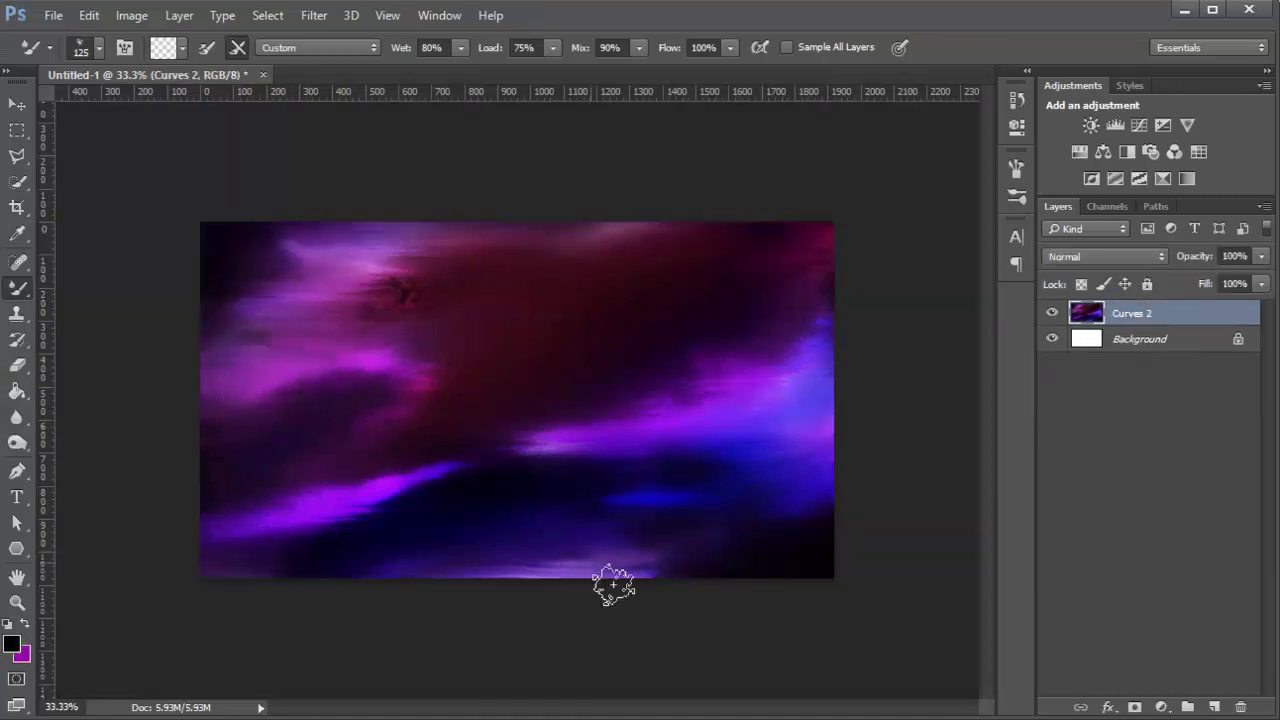
- Draw a white star shape with the Polygon tool and resize it
key(u)
click(440, 430)
click(589, 397)
key(ctrl+t)
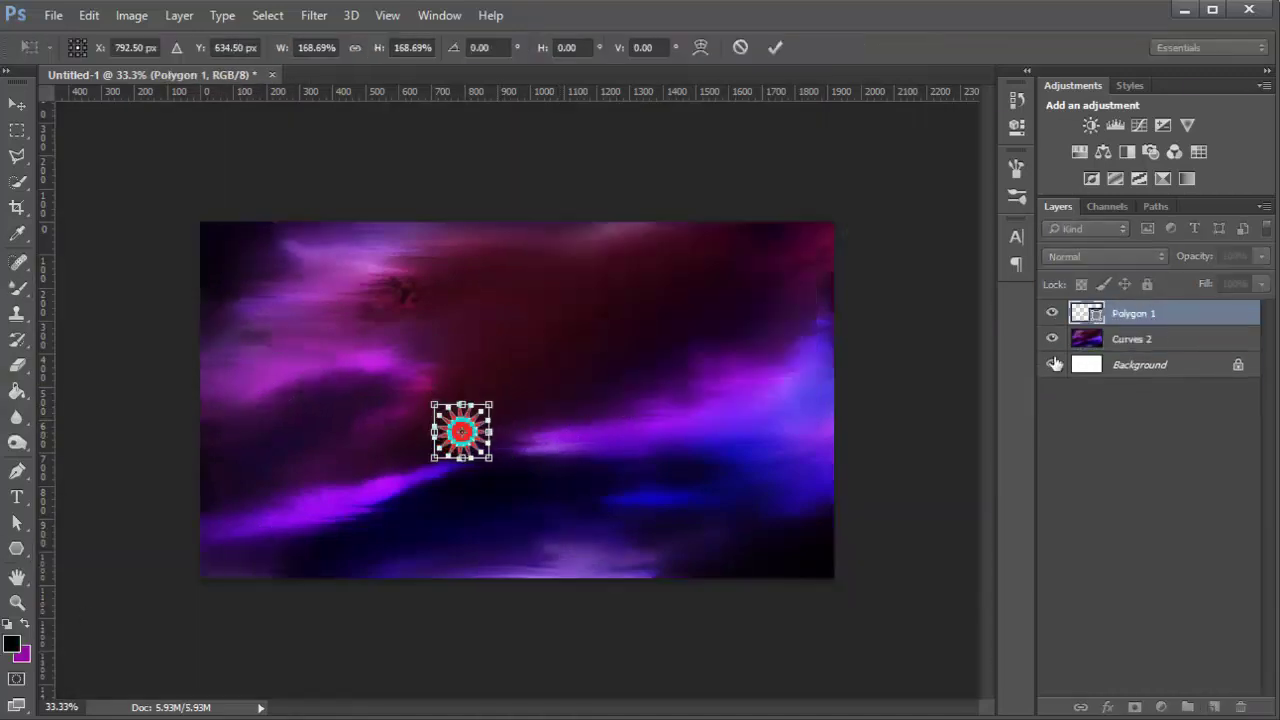
key(Return)
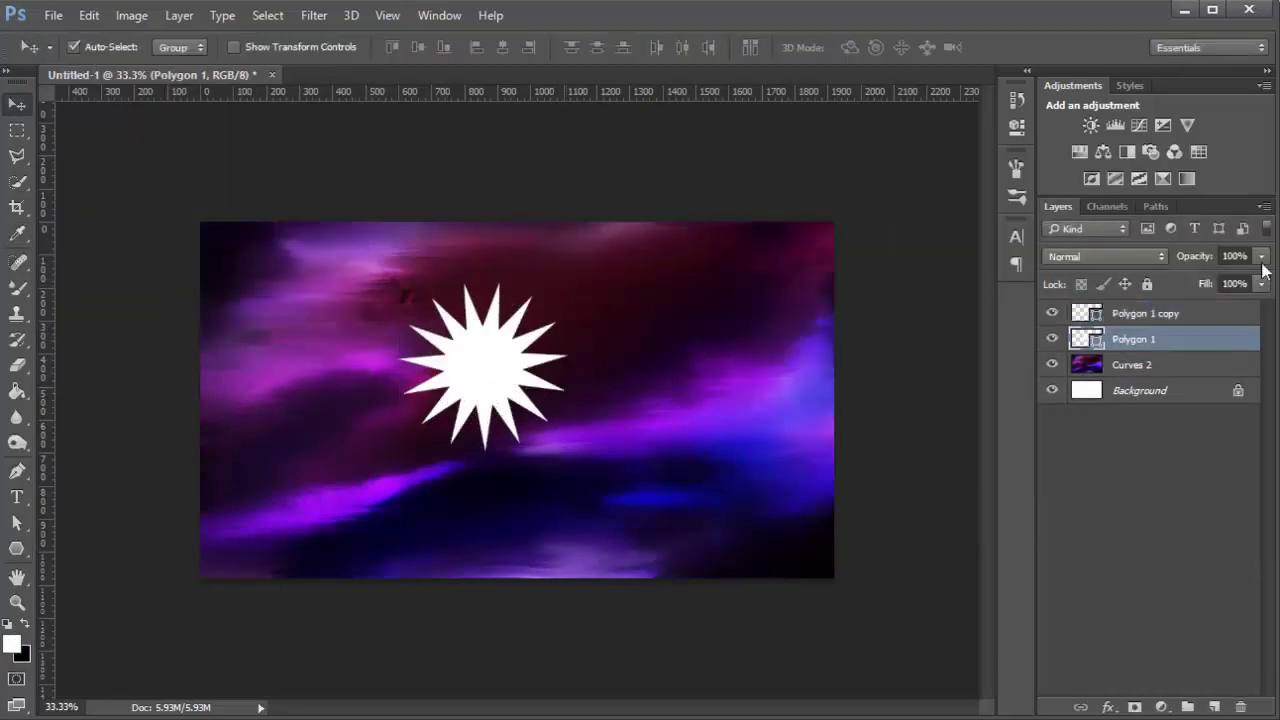
- Group the star, Alt-drag copies across the sky, then merge the groups and duplicate the result
key(ctrl+g)
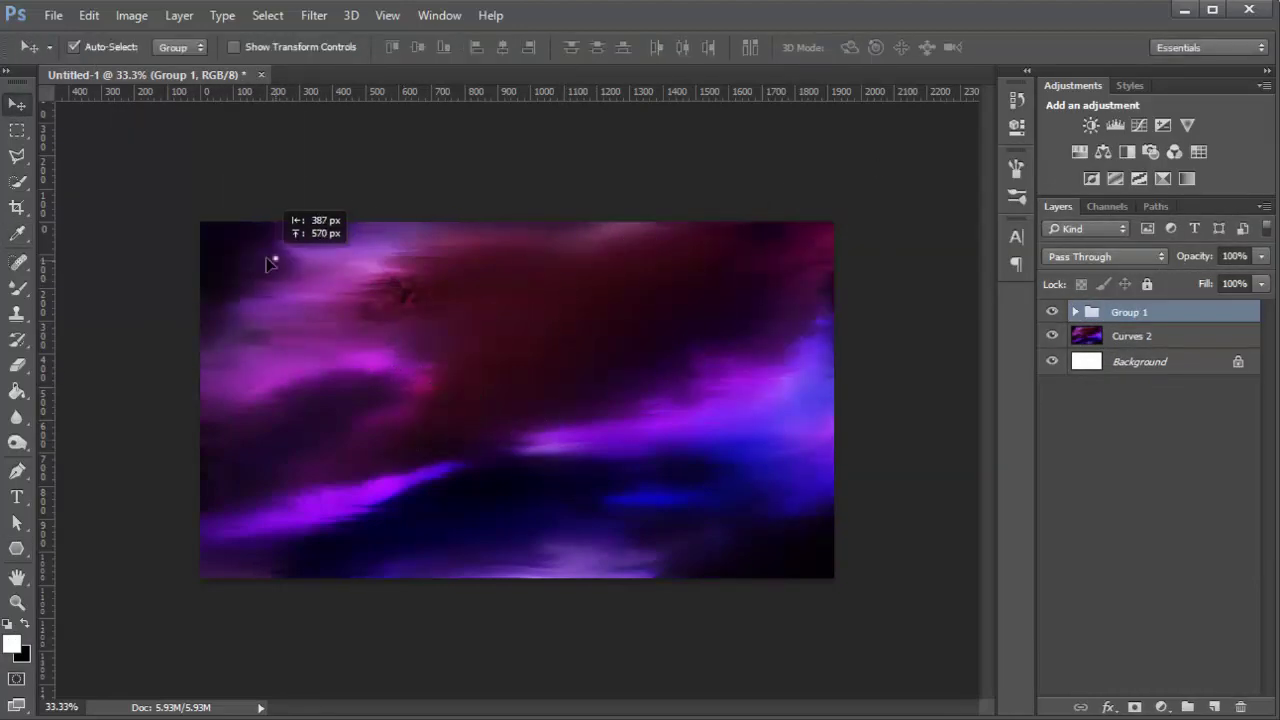
mouse_move(300, 253)
mouse_down()
mouse_move(627, 240)
mouse_move(366, 491)
mouse_move(480, 391)
mouse_up()
key(3)
key(1)
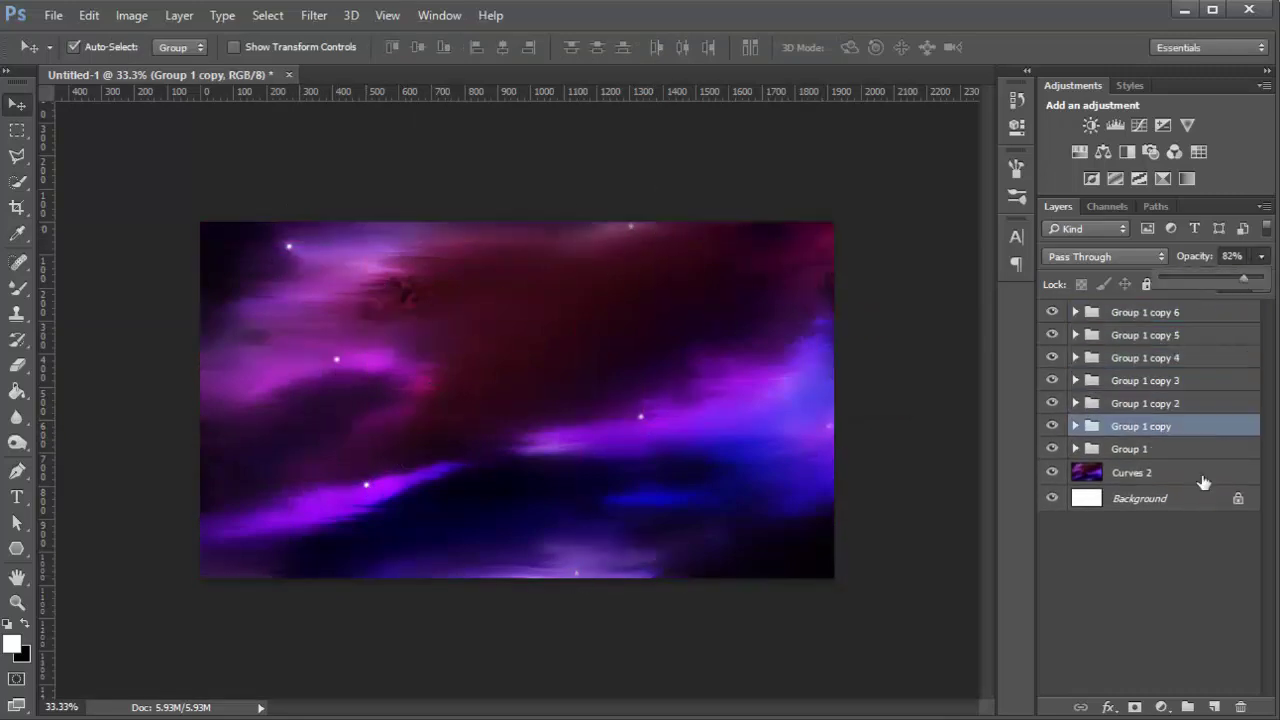
shift+click(1145, 312)
key(ctrl+t)
key(Escape)
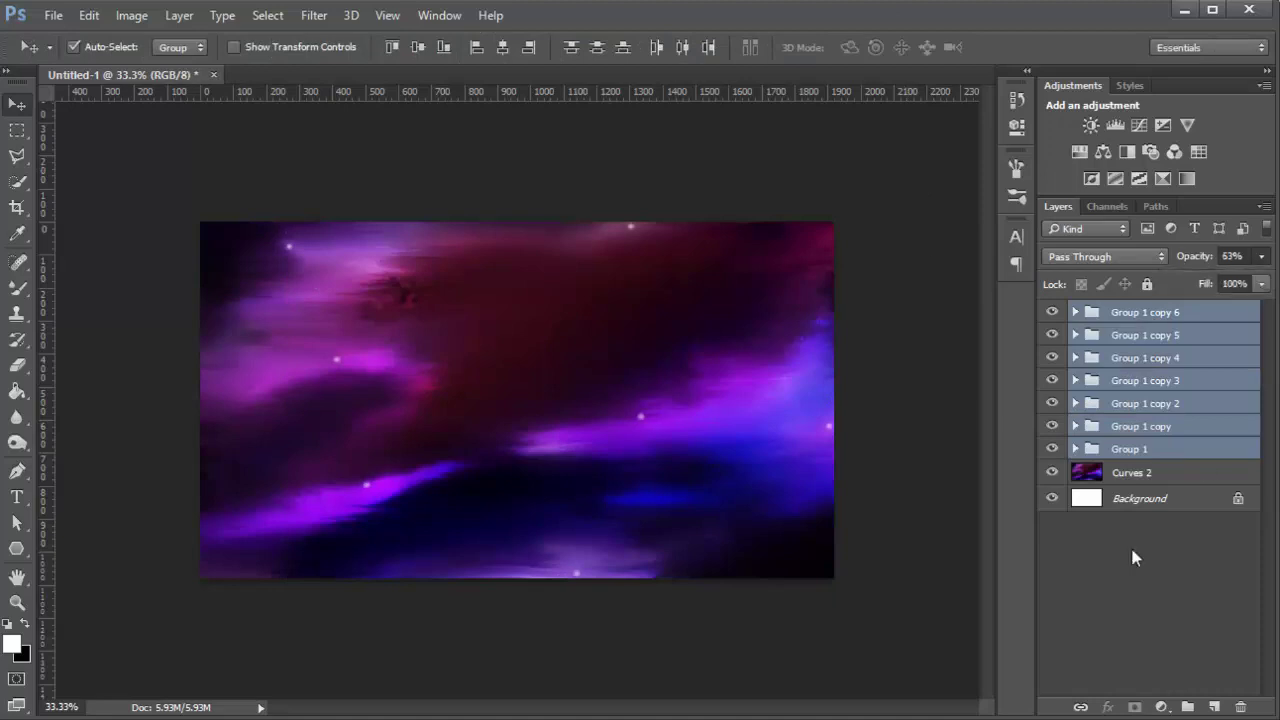
key(ctrl+e)
key(ctrl+j)
- Scale the star copy to about 43% and lower its opacity to 52%
key(ctrl+t)
drag(830, 578, 521, 375)
key(Return)
drag(1261, 256, 1212, 283)
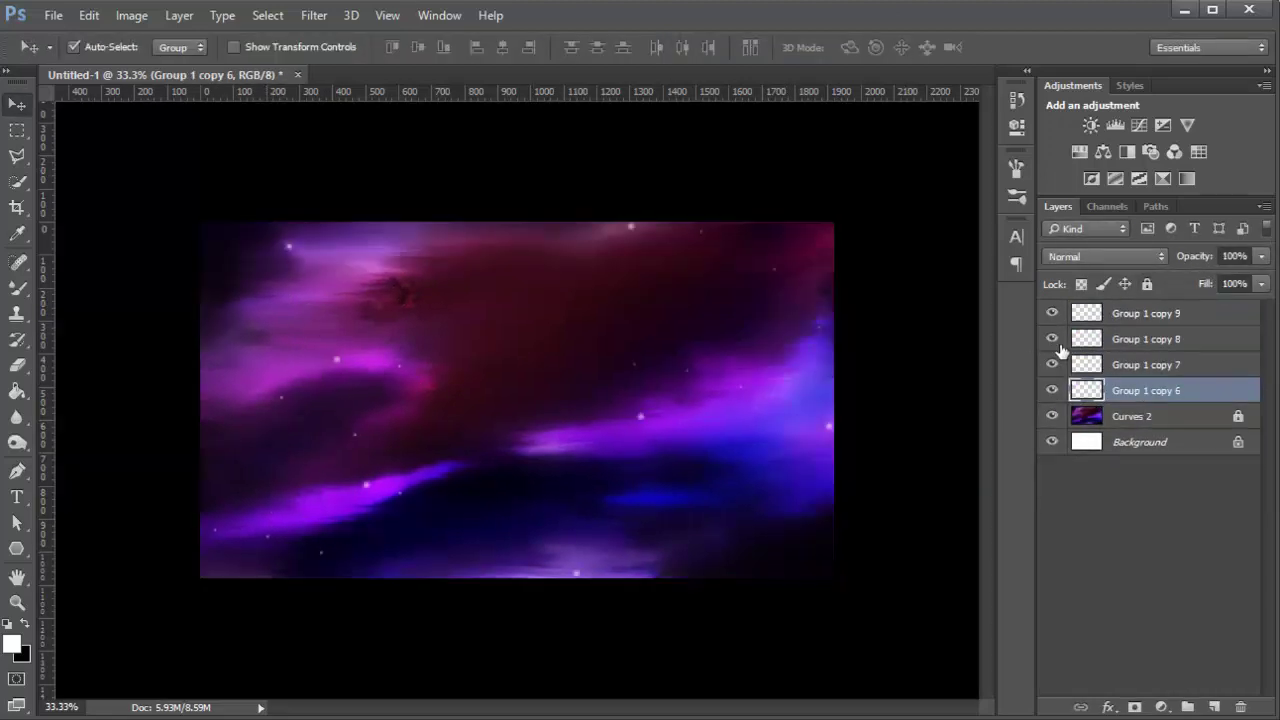
- Merge Group 1 copies 7–9, duplicate them, scale down and move the smaller stars upper-left
click(1146, 365)
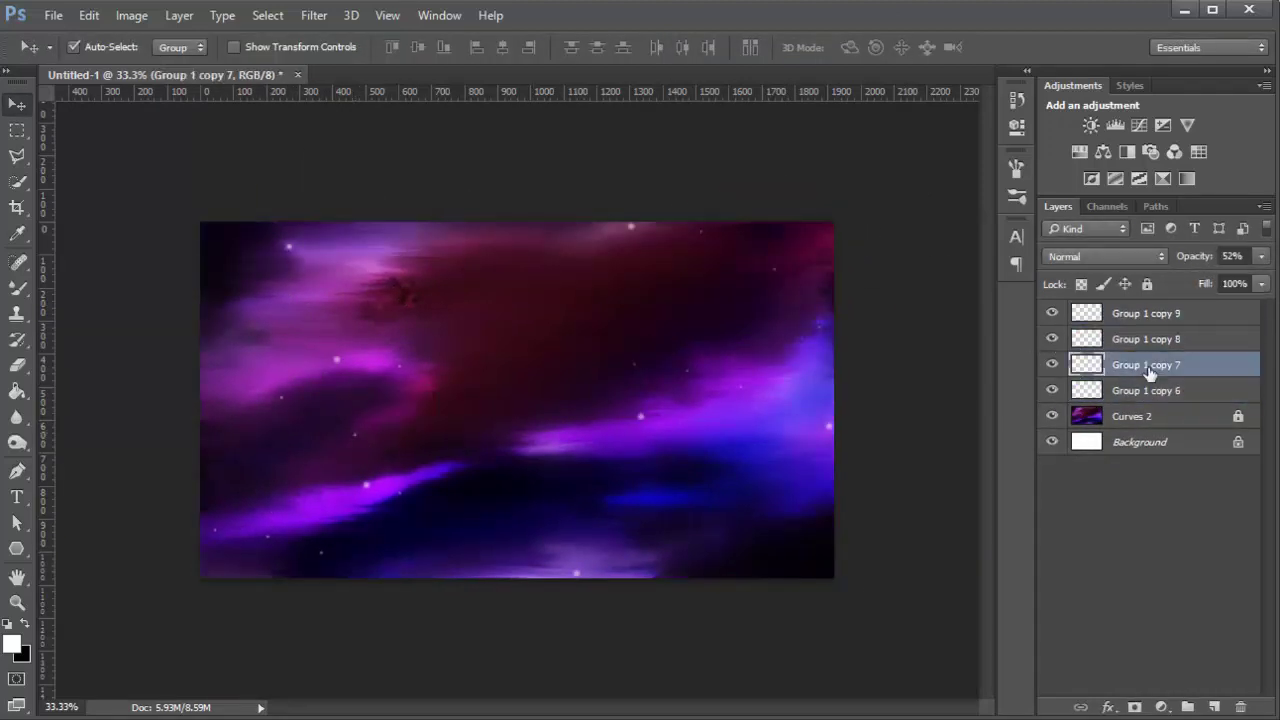
key(ctrl+t)
shift+click(1160, 316)
key(Return)
key(ctrl+e)
key(ctrl+j)
key(ctrl+t)
drag(820, 553, 520, 377)
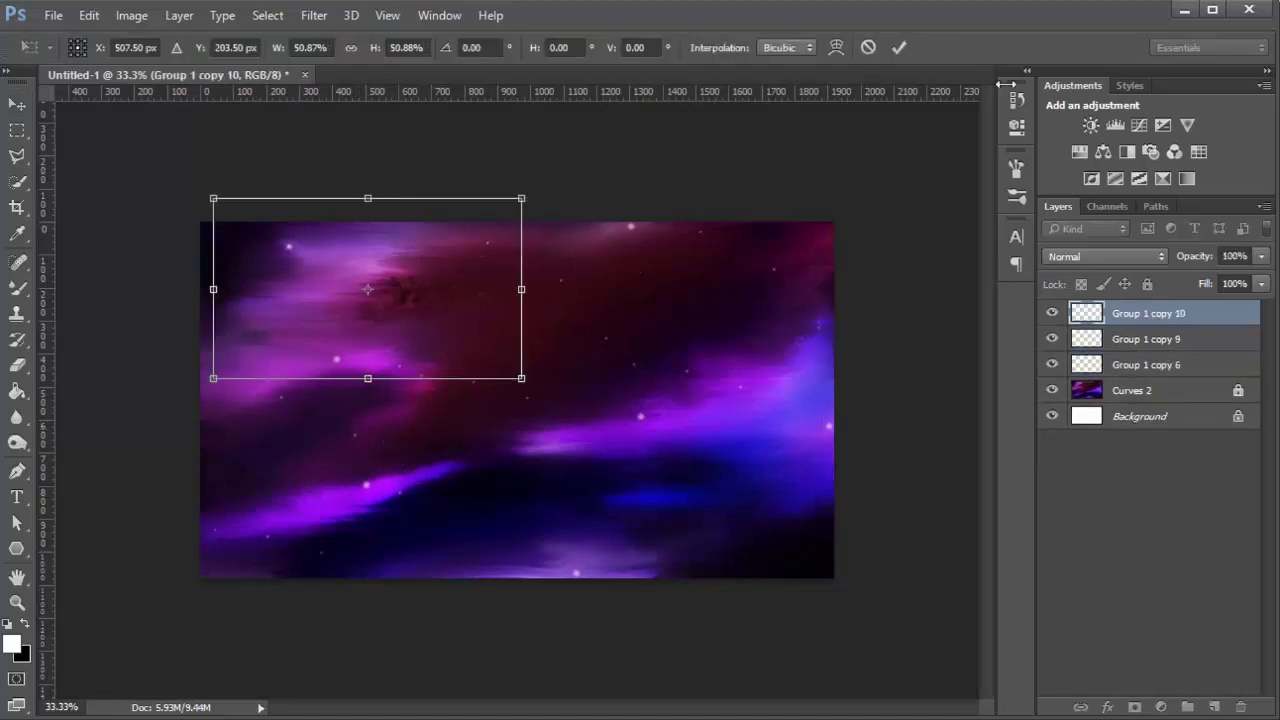
drag(365, 285, 667, 304)
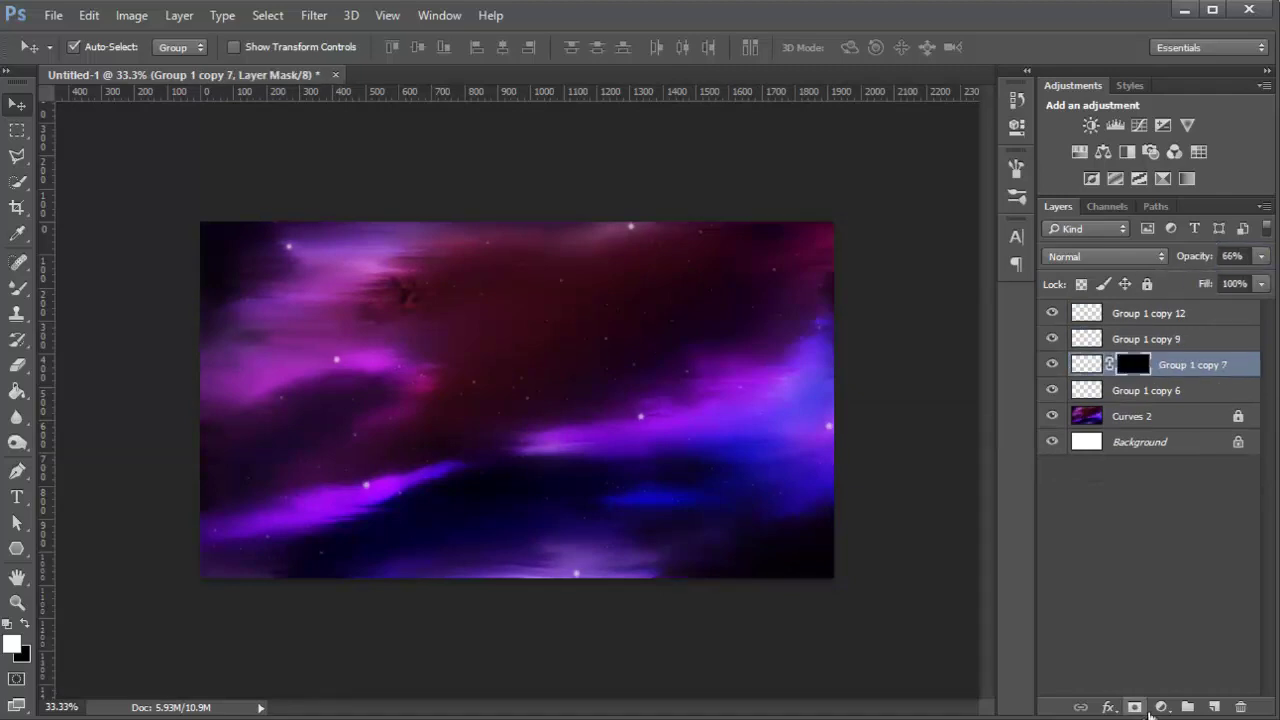
- Add a strongly brightening Curves adjustment clipped to the star layer below
key(b)
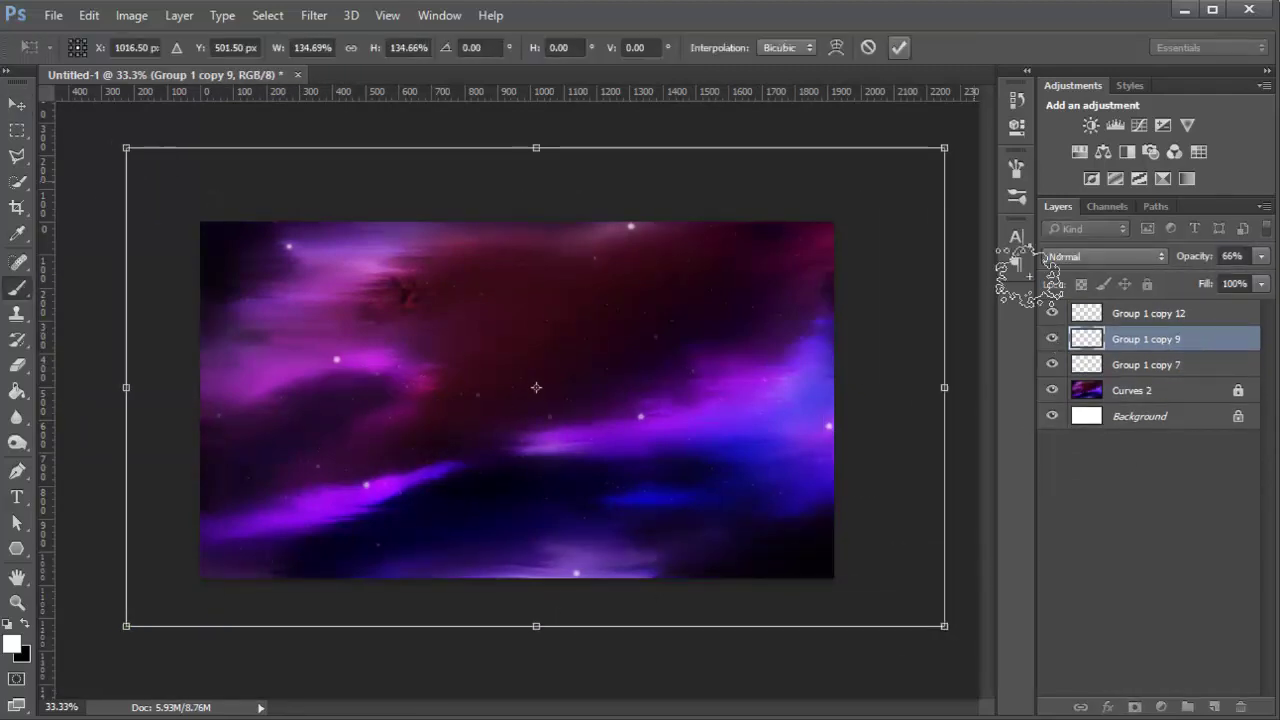
click(1139, 125)
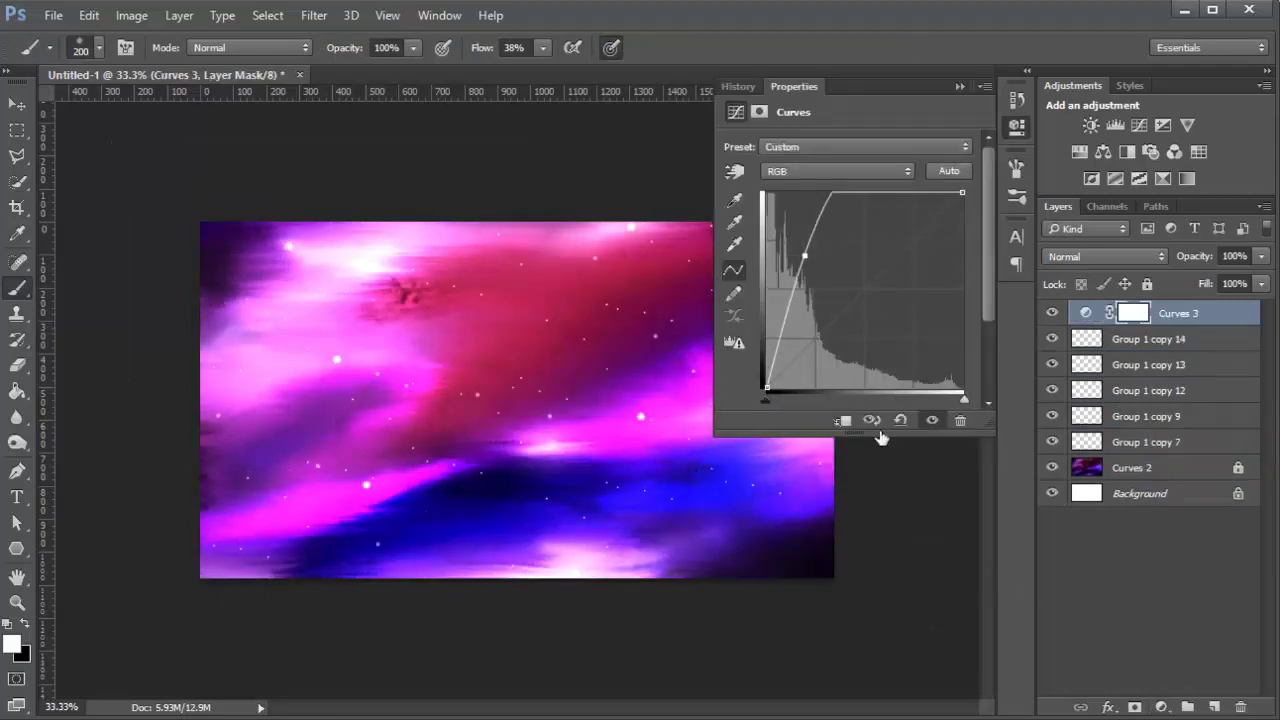
drag(808, 257, 851, 352)
click(1016, 126)
alt+click(1060, 326)
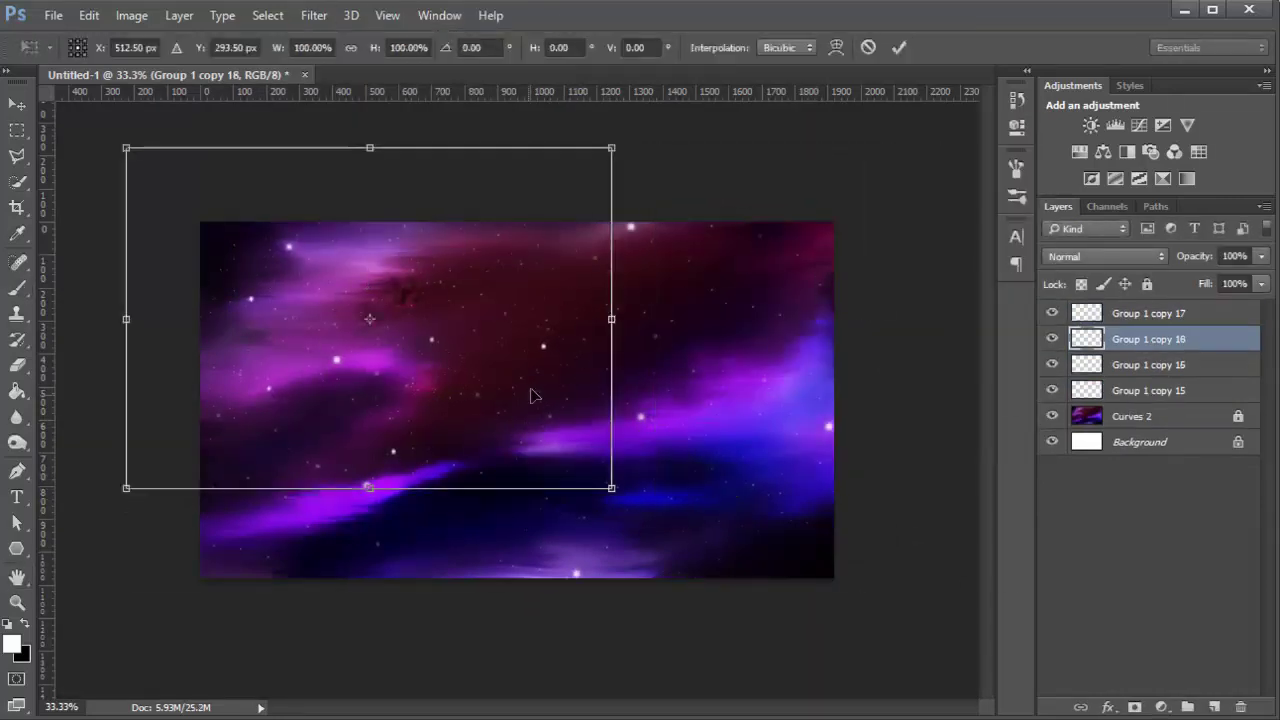
- Merge the star layers into one, duplicate it and hide the original
key(Return)
key(ctrl+e)
right_click(17, 448)
click(100, 458)
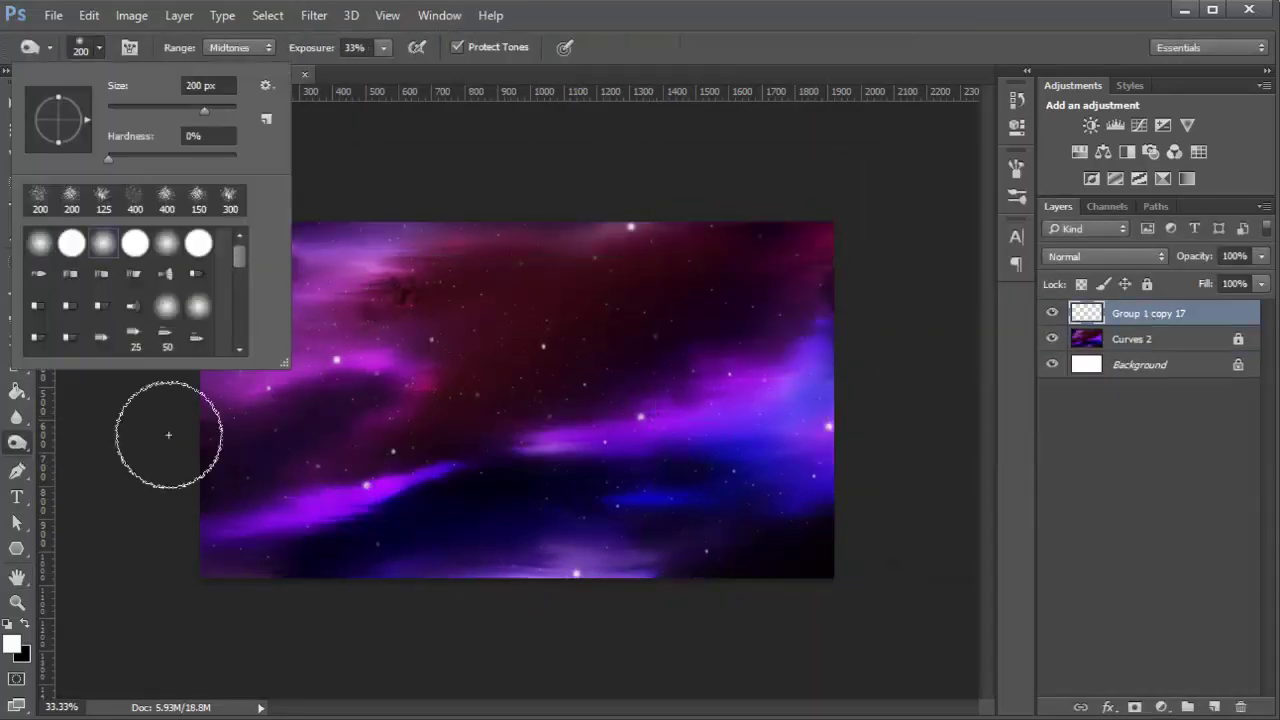
key(ctrl+j)
click(1051, 339)
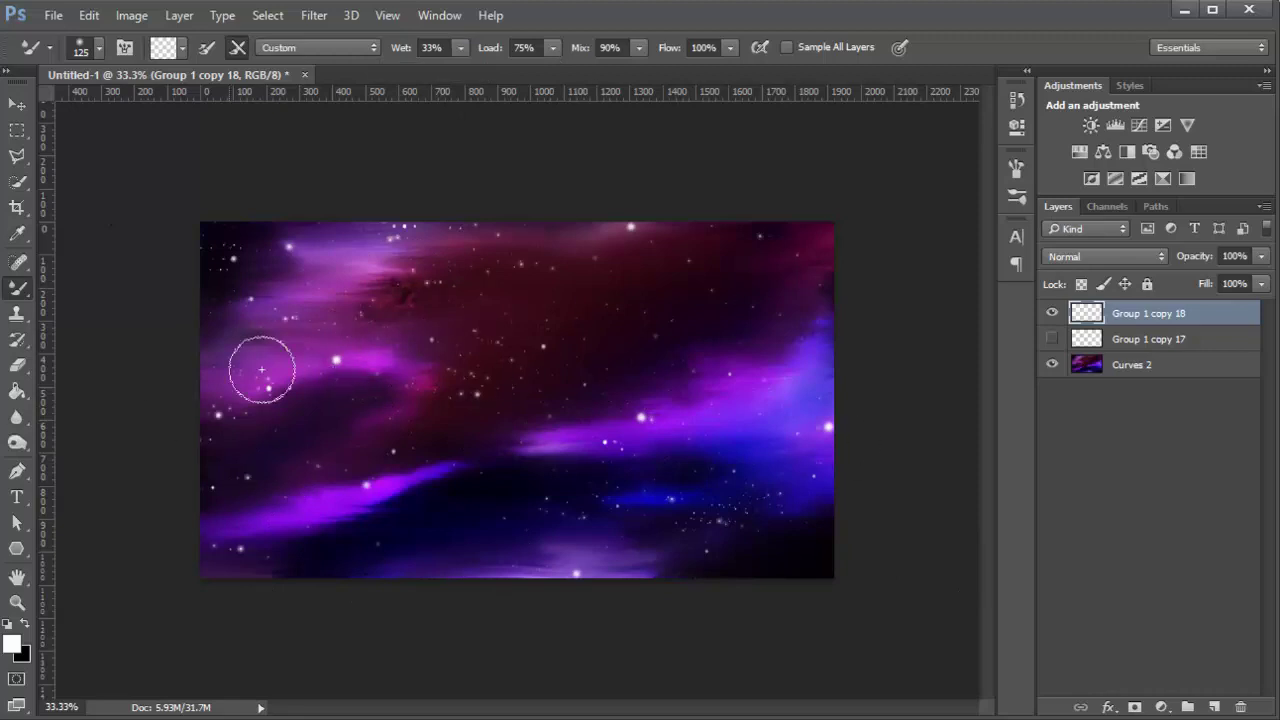
- Paint dark strokes over the nebula clouds on a new 41%-opacity layer
key(o)
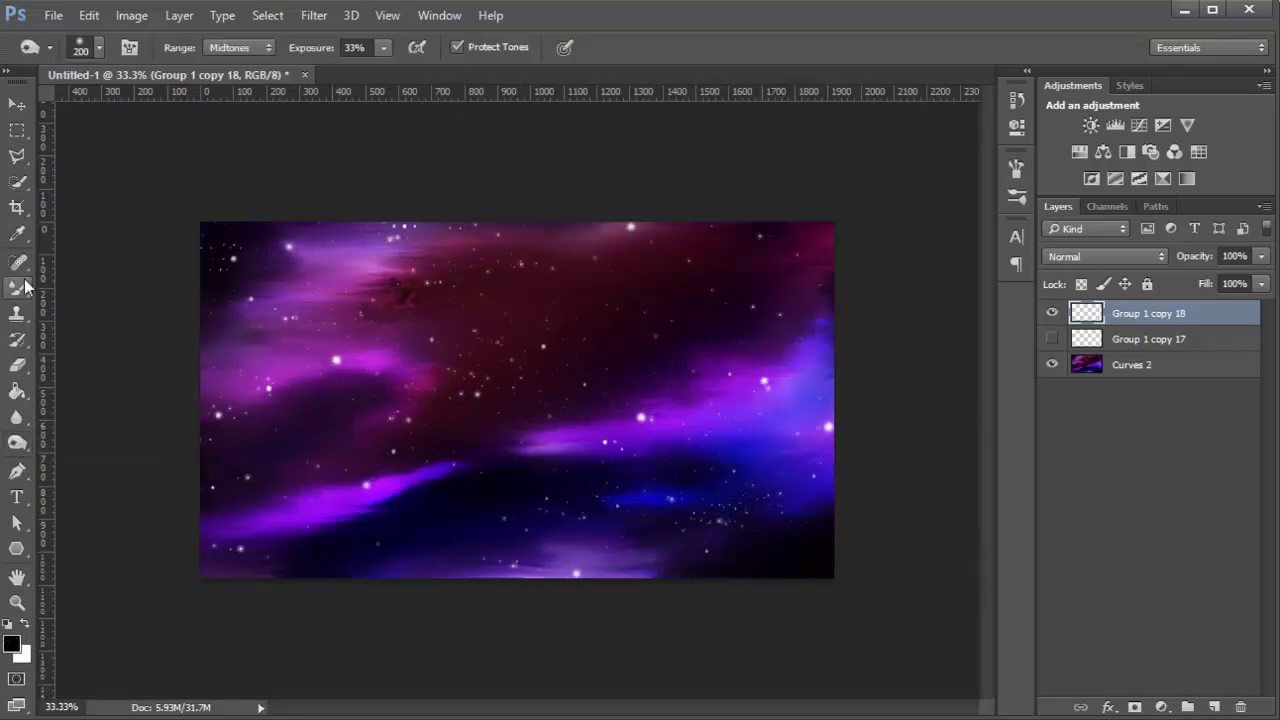
key(b)
key(ctrl+shift+alt+n)
drag(1261, 256, 1180, 286)
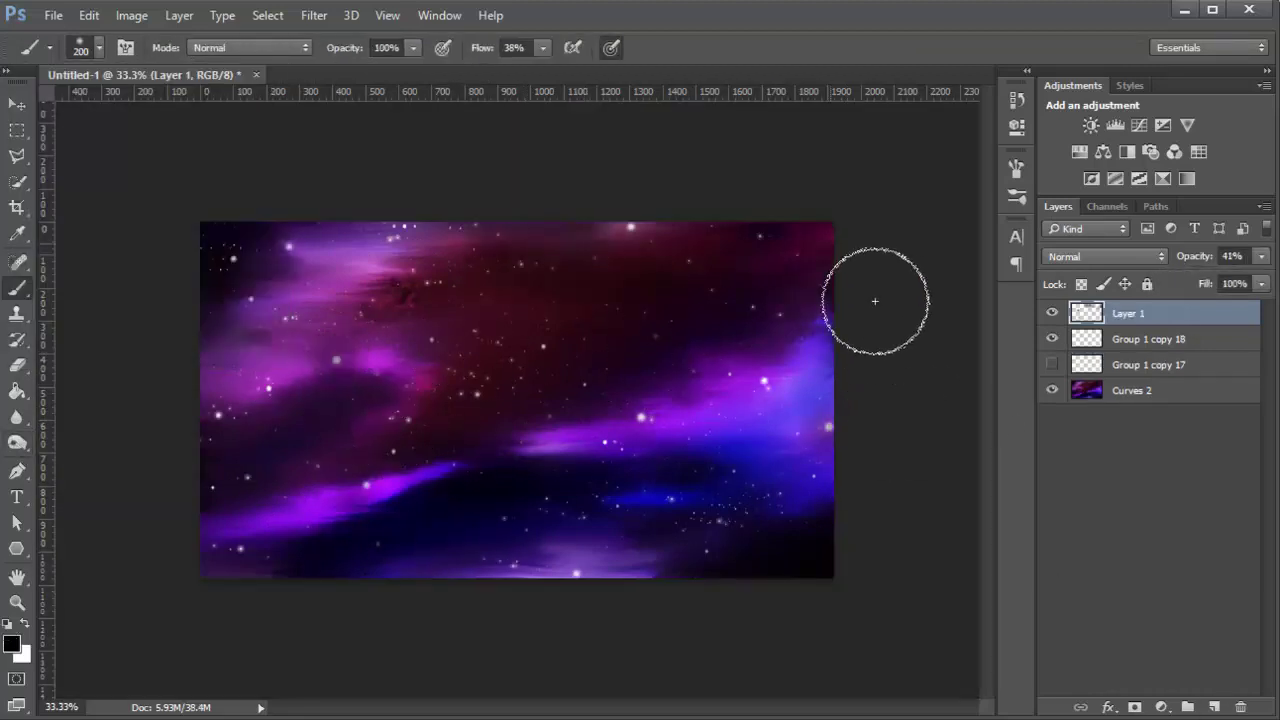
mouse_move(874, 300)
mouse_down()
mouse_move(403, 277)
mouse_move(460, 400)
mouse_up()
drag(360, 565, 260, 530)
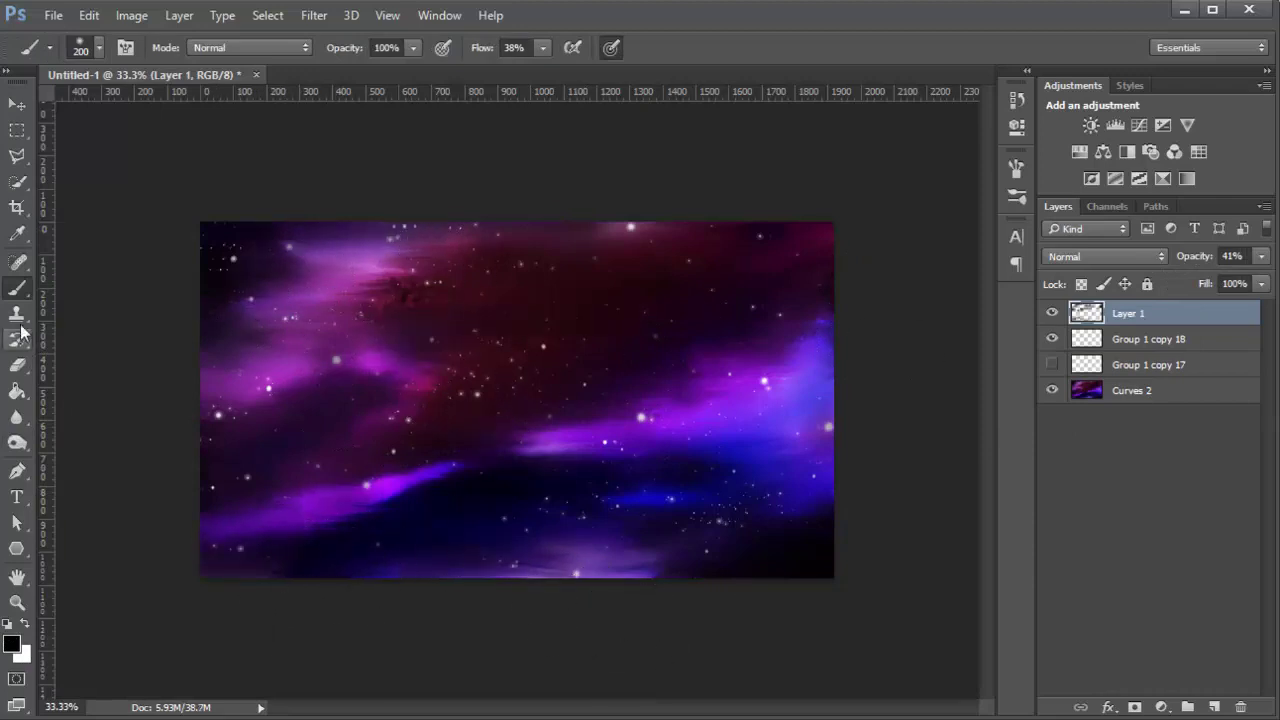
- Smudge the dark strokes with the Mixer Brush, adjusting its size
key(shift+b)
key(shift+b)
key(shift+b)
key(alt+comma)
key(alt+period)
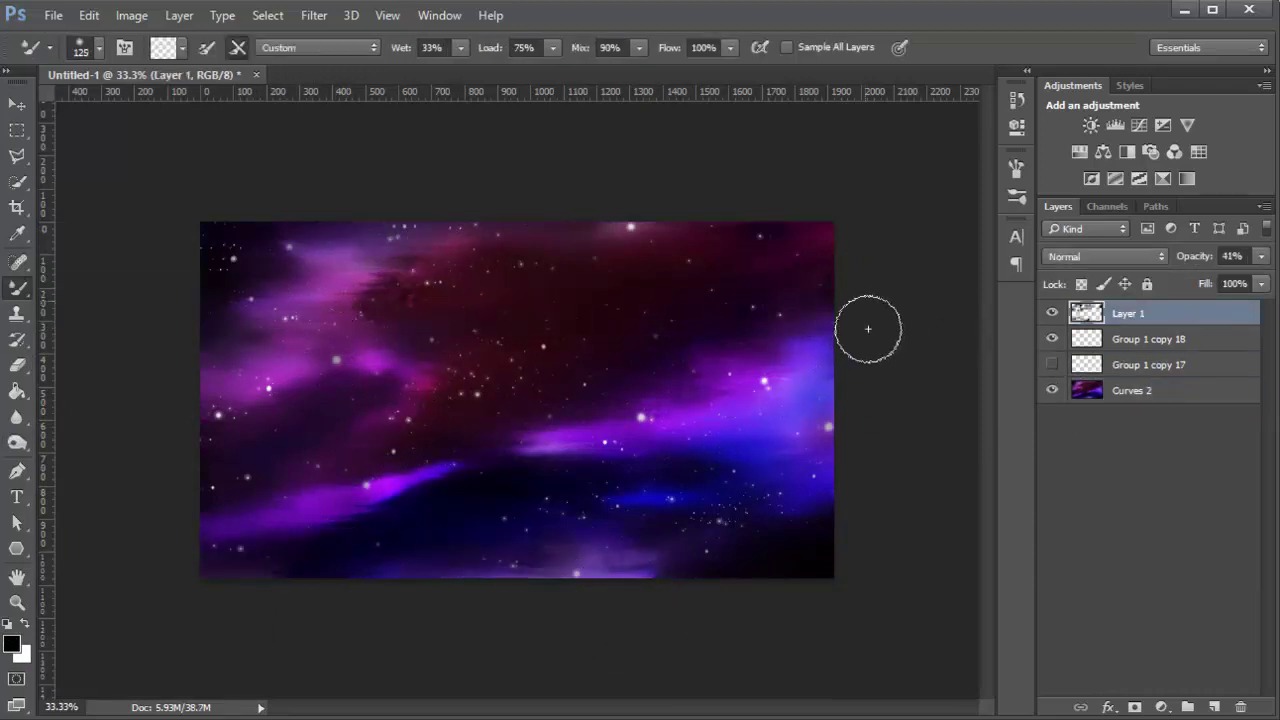
key(e)
key(b)
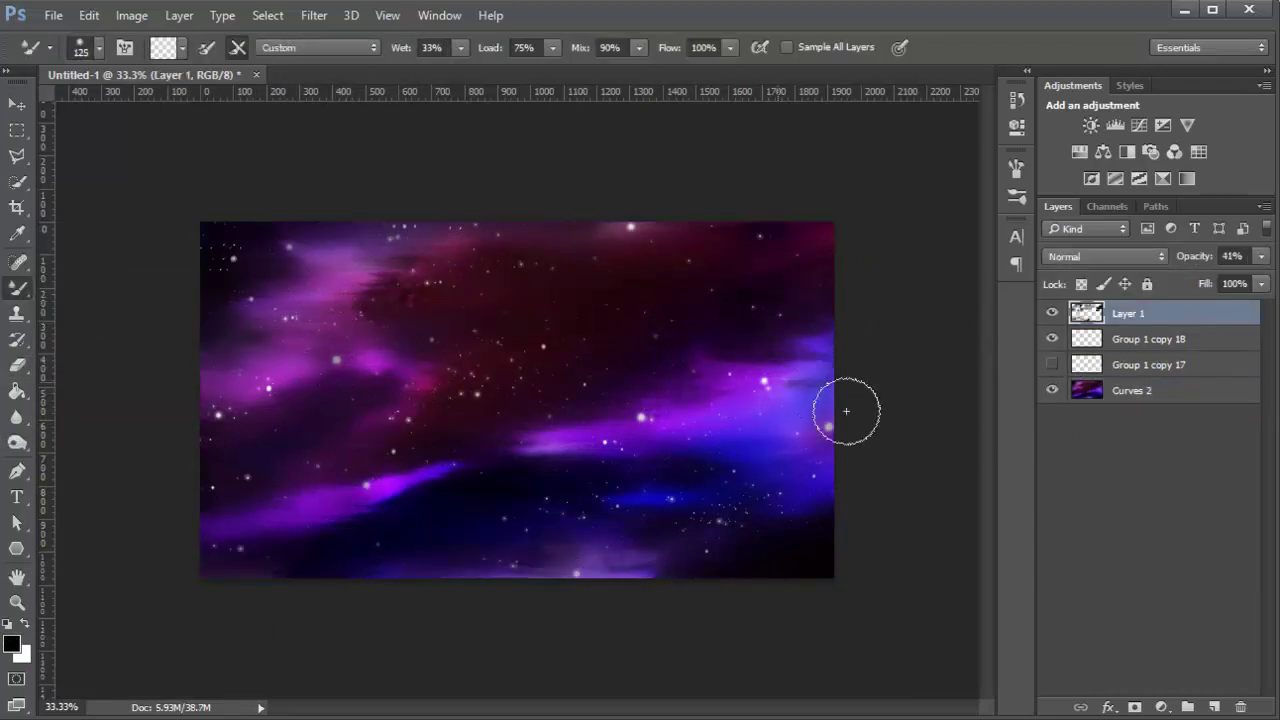
- Add a black mask to Layer 1 and paint white to reveal cloud detail
click(1157, 391)
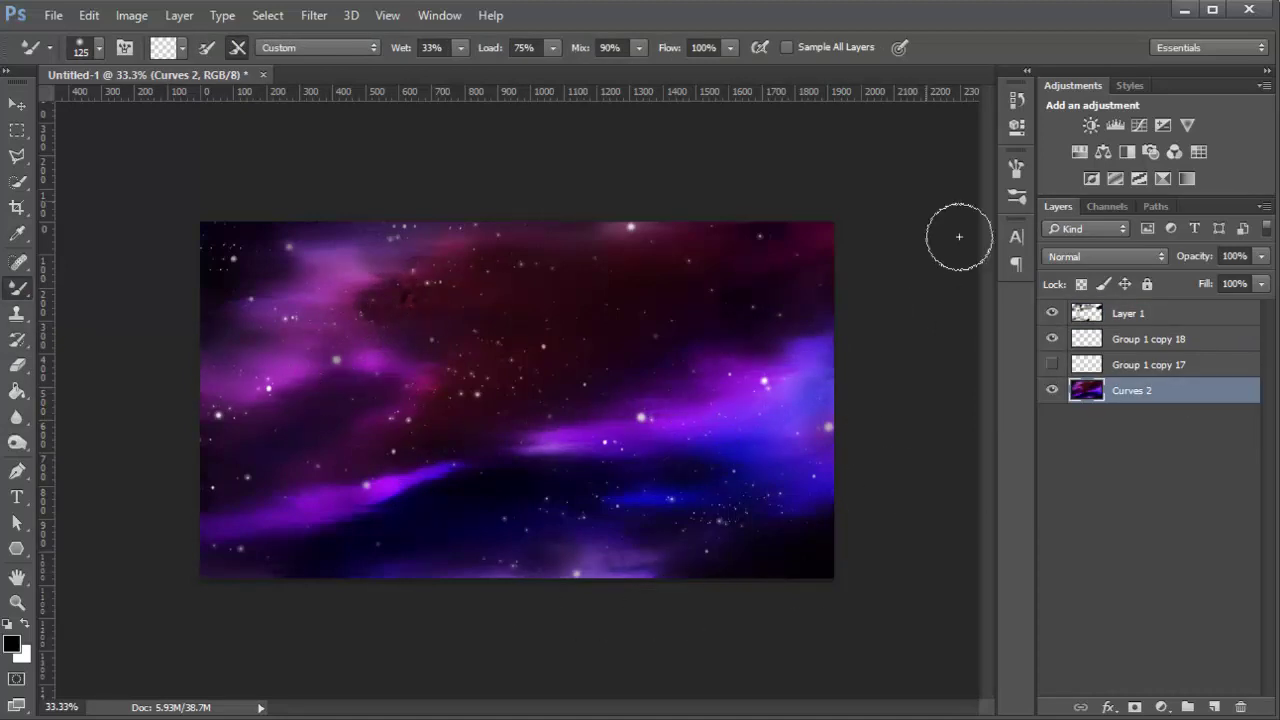
click(1052, 364)
click(1140, 313)
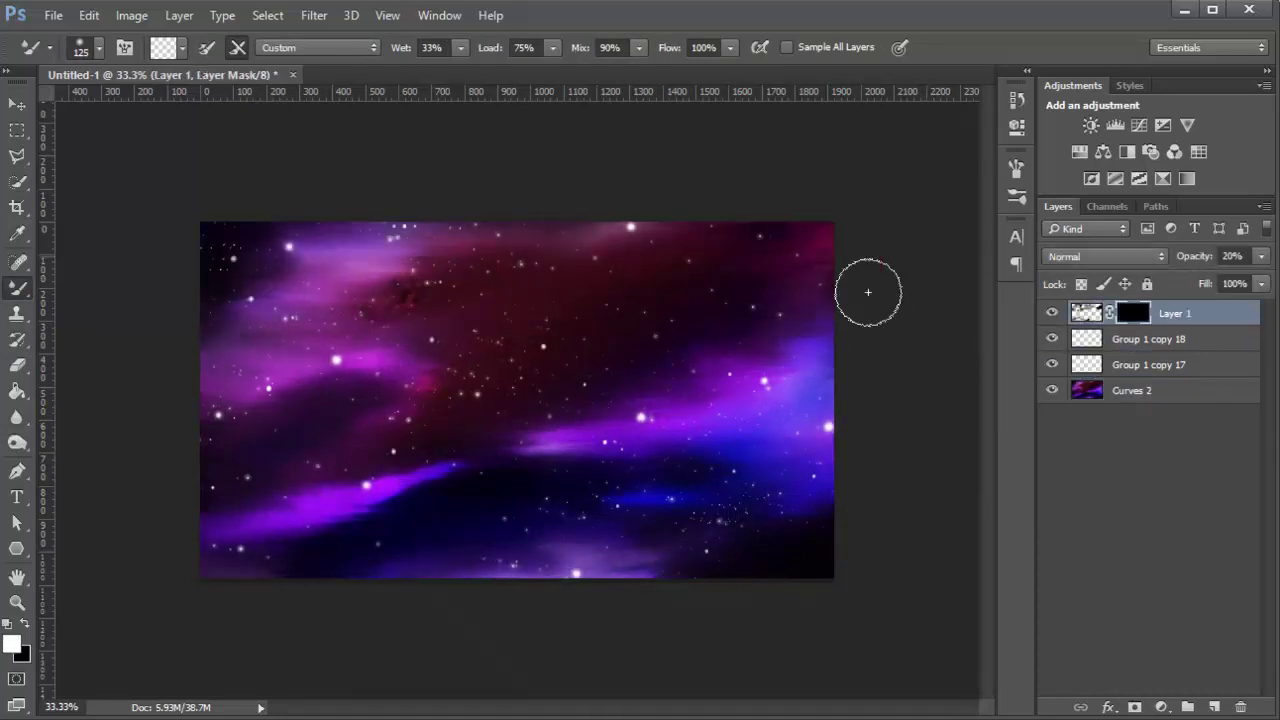
key(shift+b)
drag(888, 334, 640, 500)
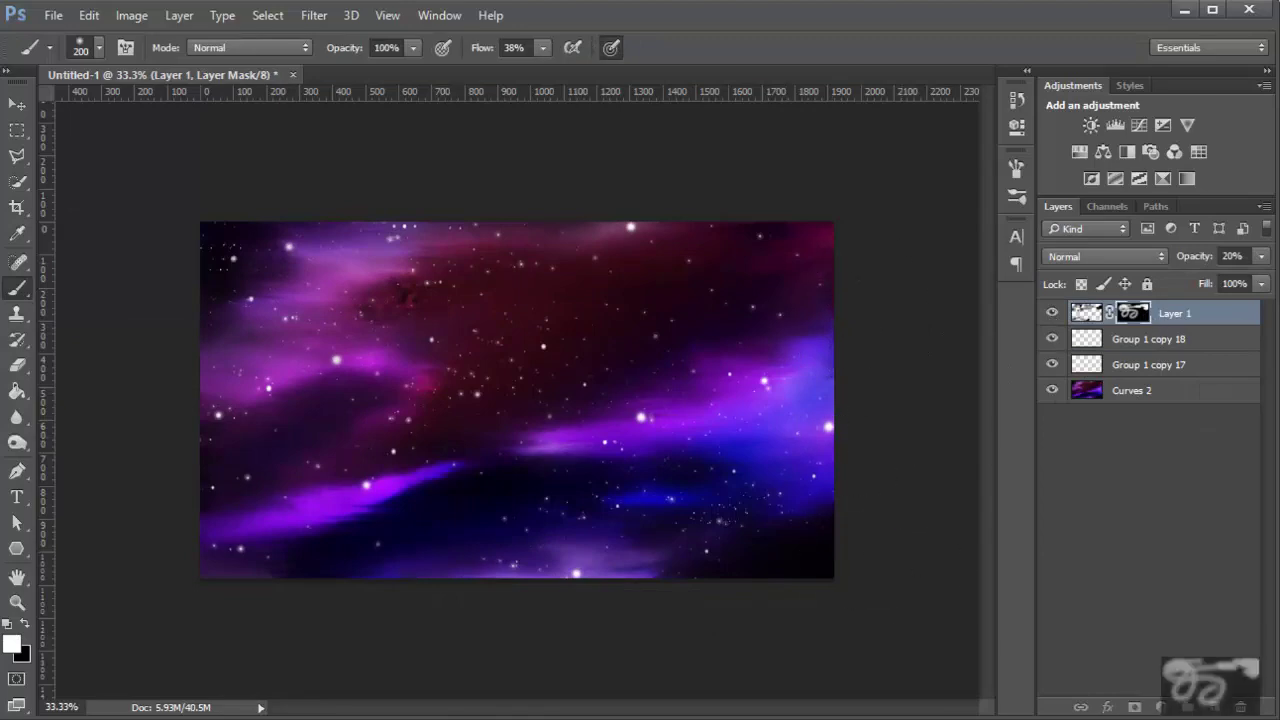
key(ctrl+i)
key(x)
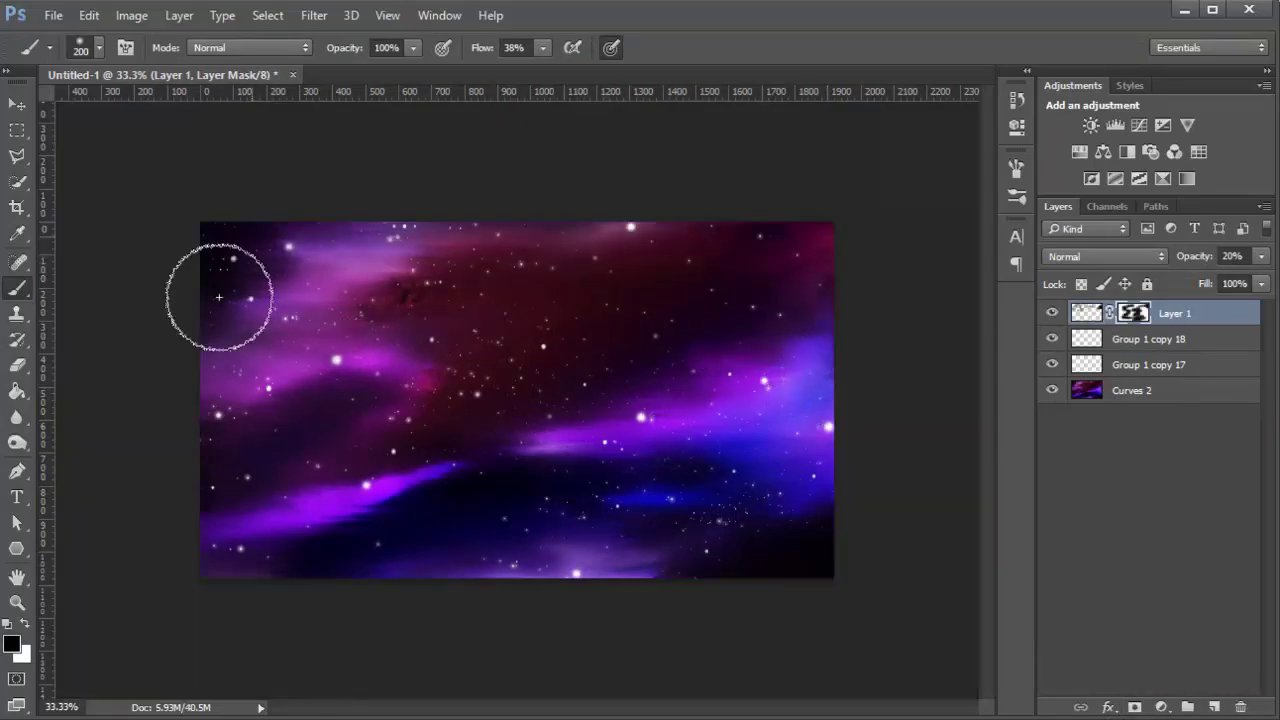
- Merge the cloud layers and duplicate the result as Layer 1 copy
key(ctrl+e)
key(ctrl+e)
key(ctrl+j)
click(314, 15)
- Apply a Gaussian Blur with an increased radius to Layer 1 copy
click(640, 345)
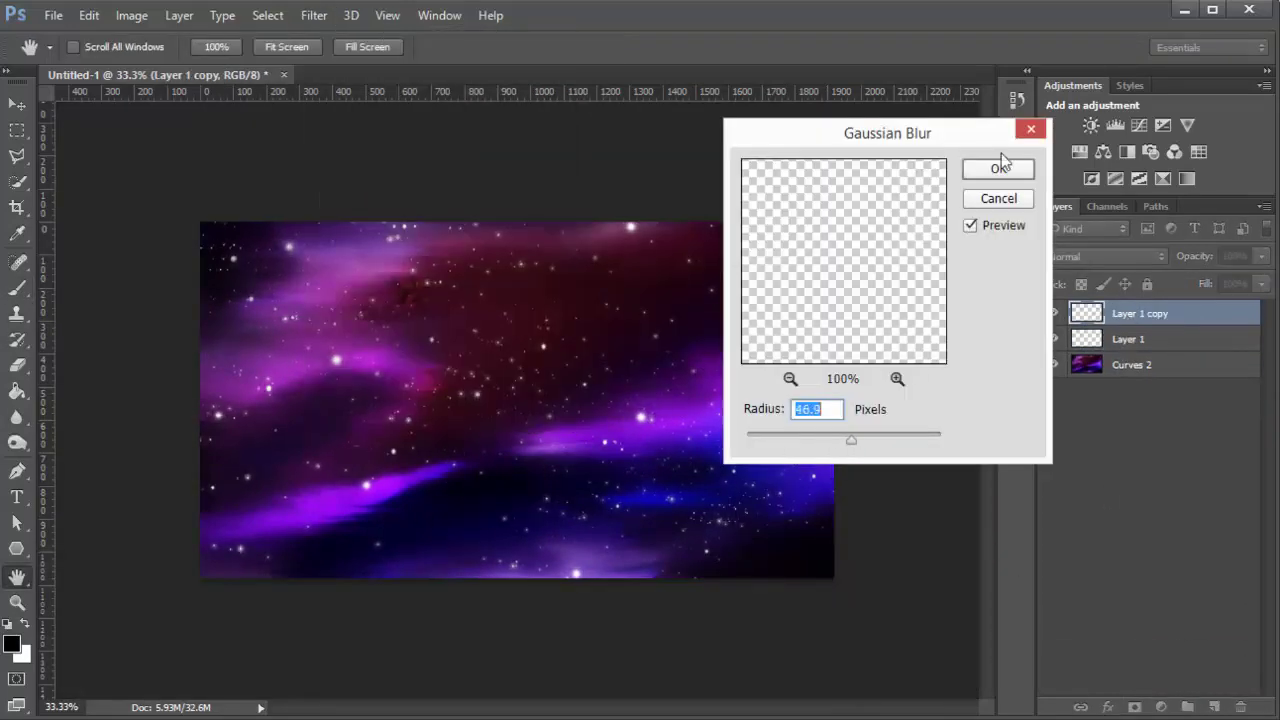
drag(851, 440, 820, 446)
key(Return)
key(ctrl+t)
key(Return)
click(1052, 313)
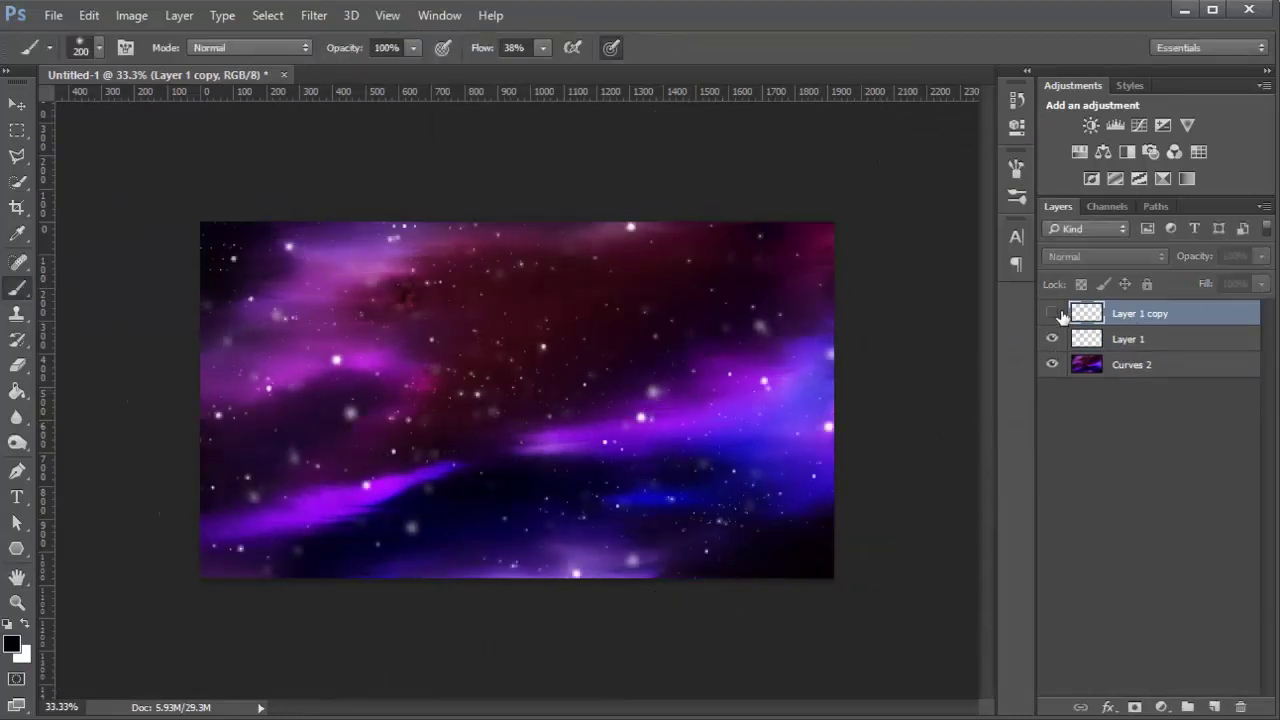
- Set the blurred copy to 55% opacity and narrow it horizontally
drag(1262, 256, 1214, 281)
key(ctrl+t)
mouse_move(906, 378)
mouse_down()
mouse_move(806, 408)
mouse_move(480, 400)
mouse_up()
key(Return)
- Duplicate the glow, shift it toward the upper right, and merge the layers
key(ctrl+alt+t)
drag(343, 463, 712, 289)
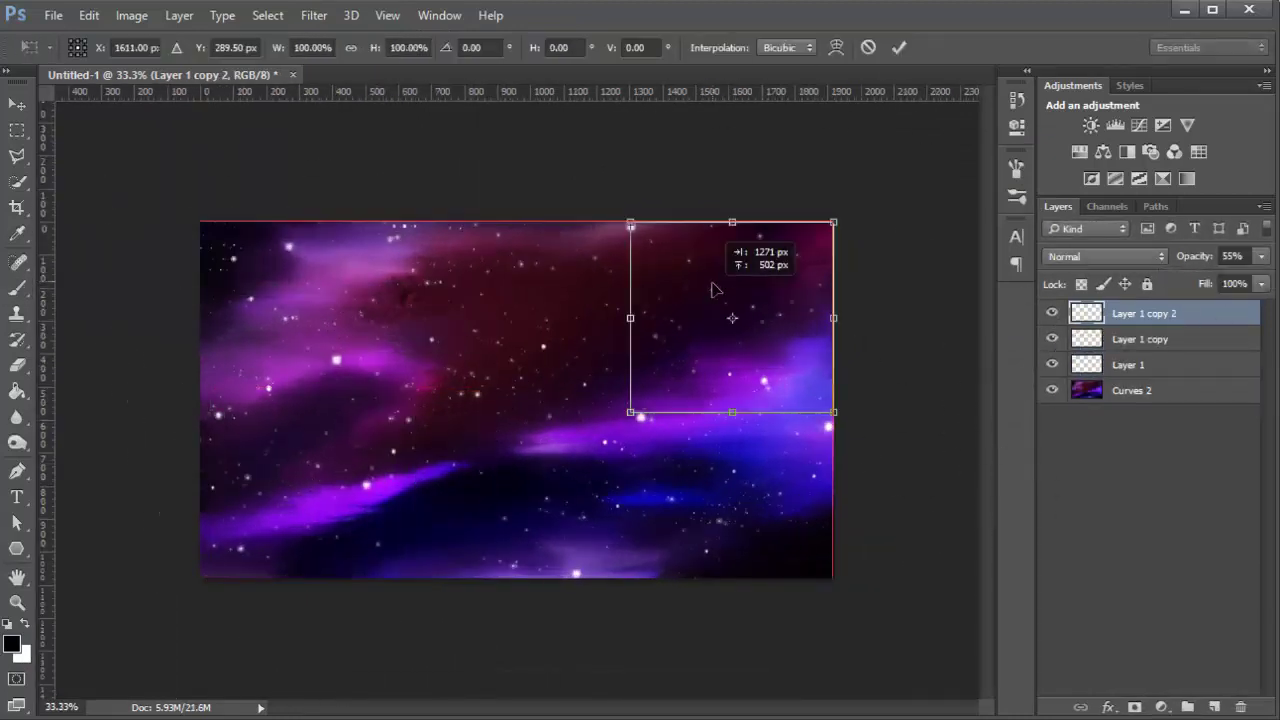
key(Return)
shift+click(1128, 364)
key(ctrl+e)
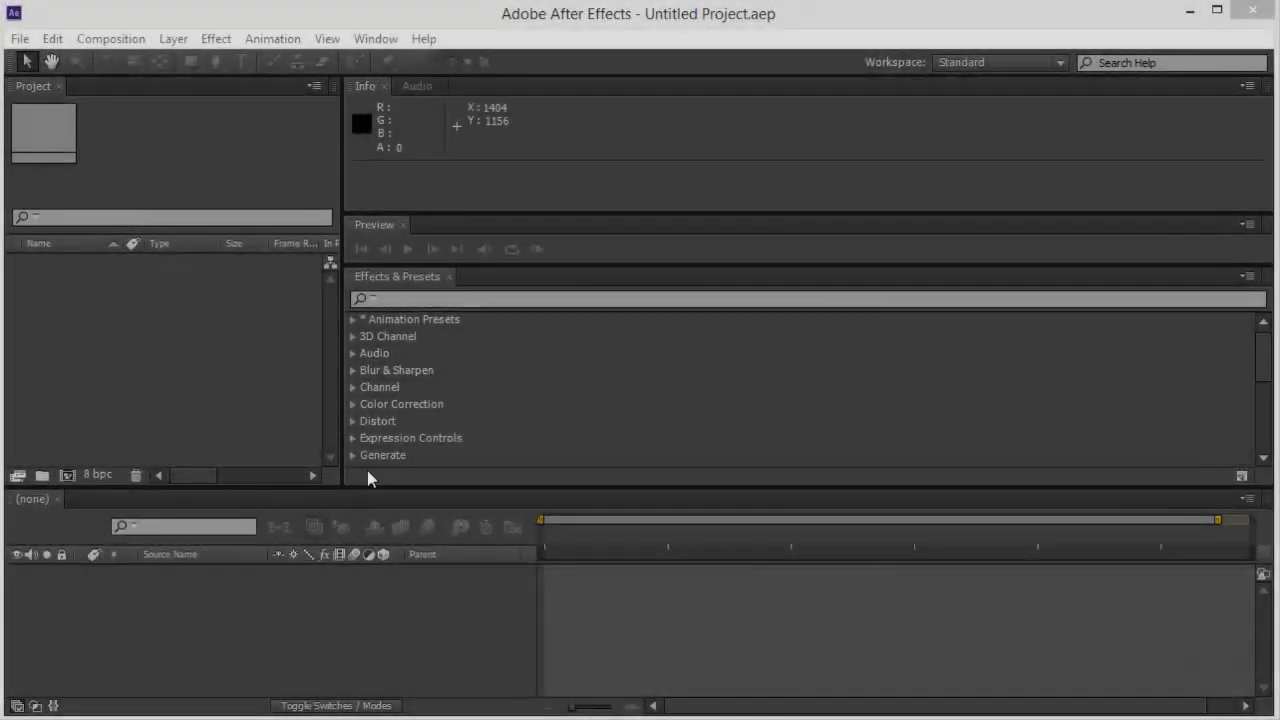
- Create a 1920×1080 composition with duration 0;00;05;00
right_click(137, 360)
click(165, 368)
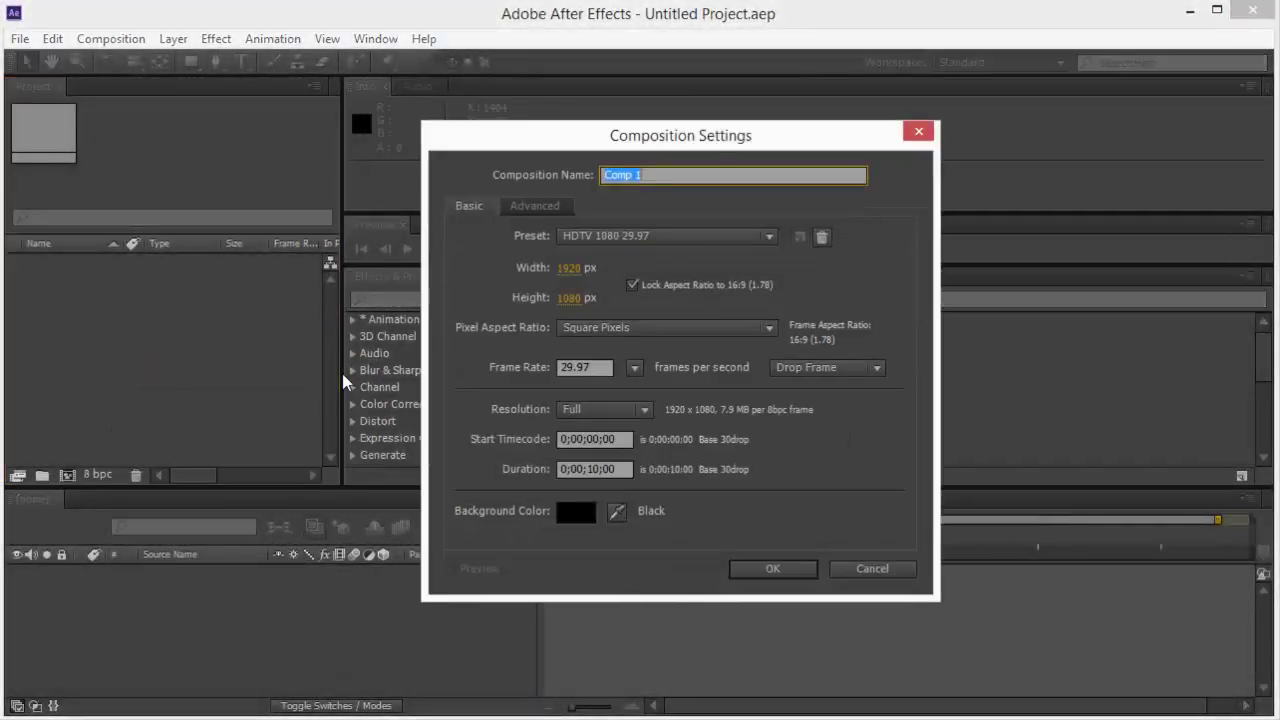
click(597, 469)
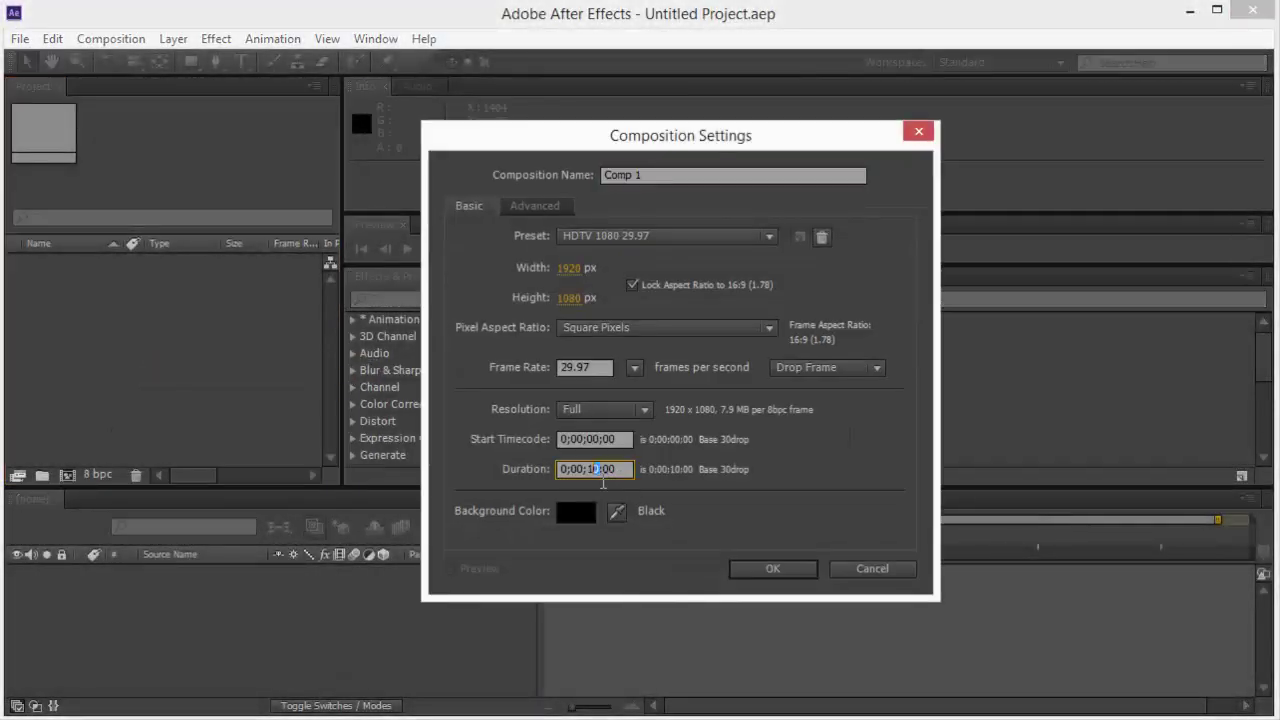
click(788, 570)
- Import sky.jpg and add it to the composition timeline
right_click(177, 360)
click(508, 461)
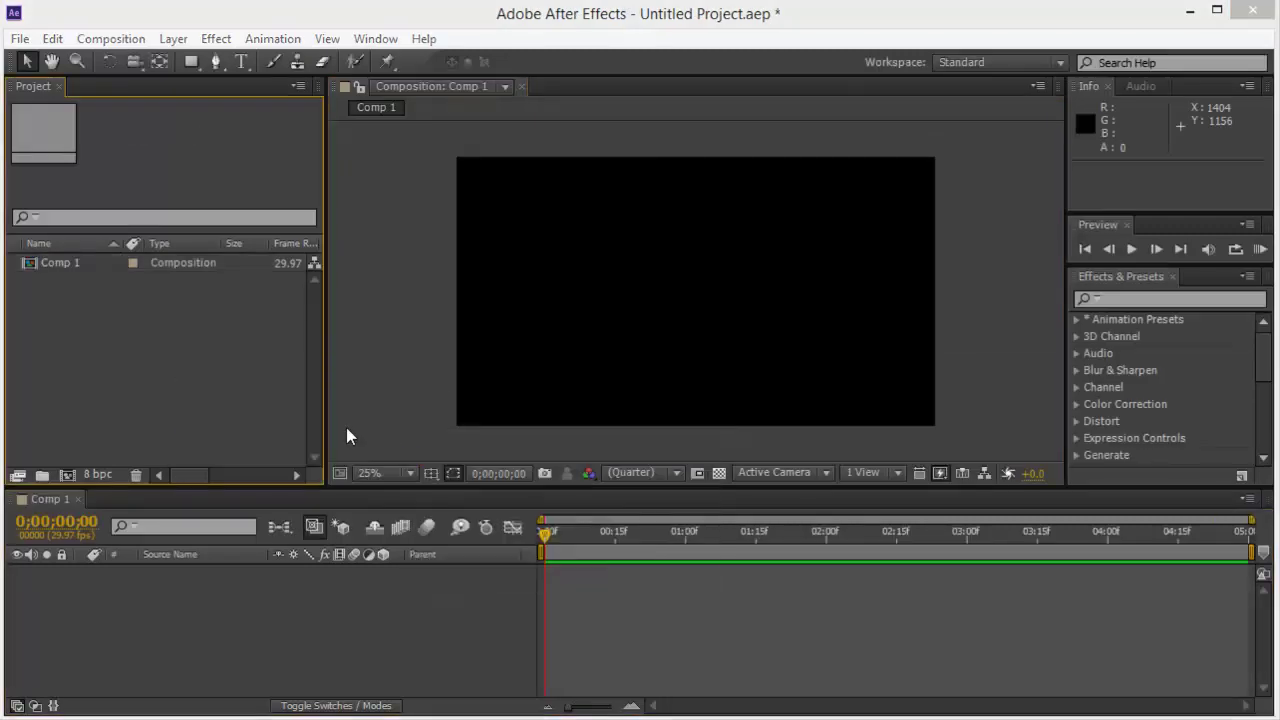
drag(60, 281, 386, 640)
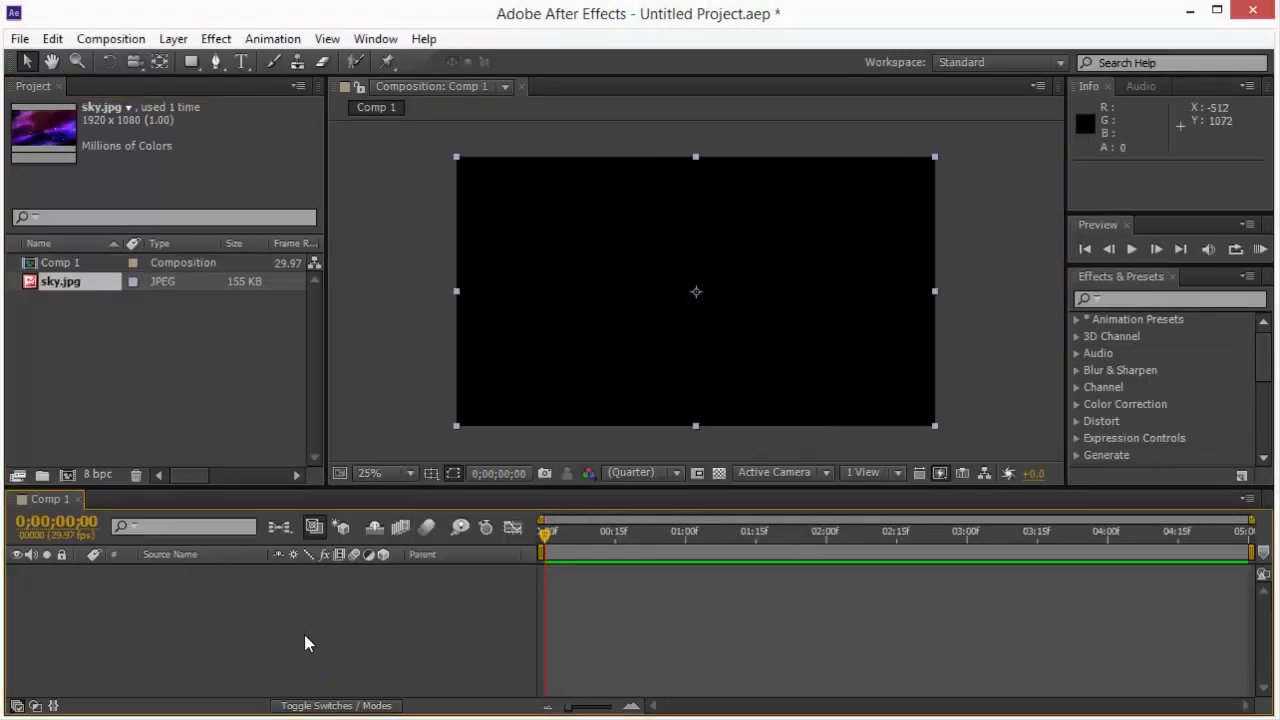
- Add a black solid layer and apply CC Particle World to it
right_click(310, 632)
click(652, 474)
click(737, 545)
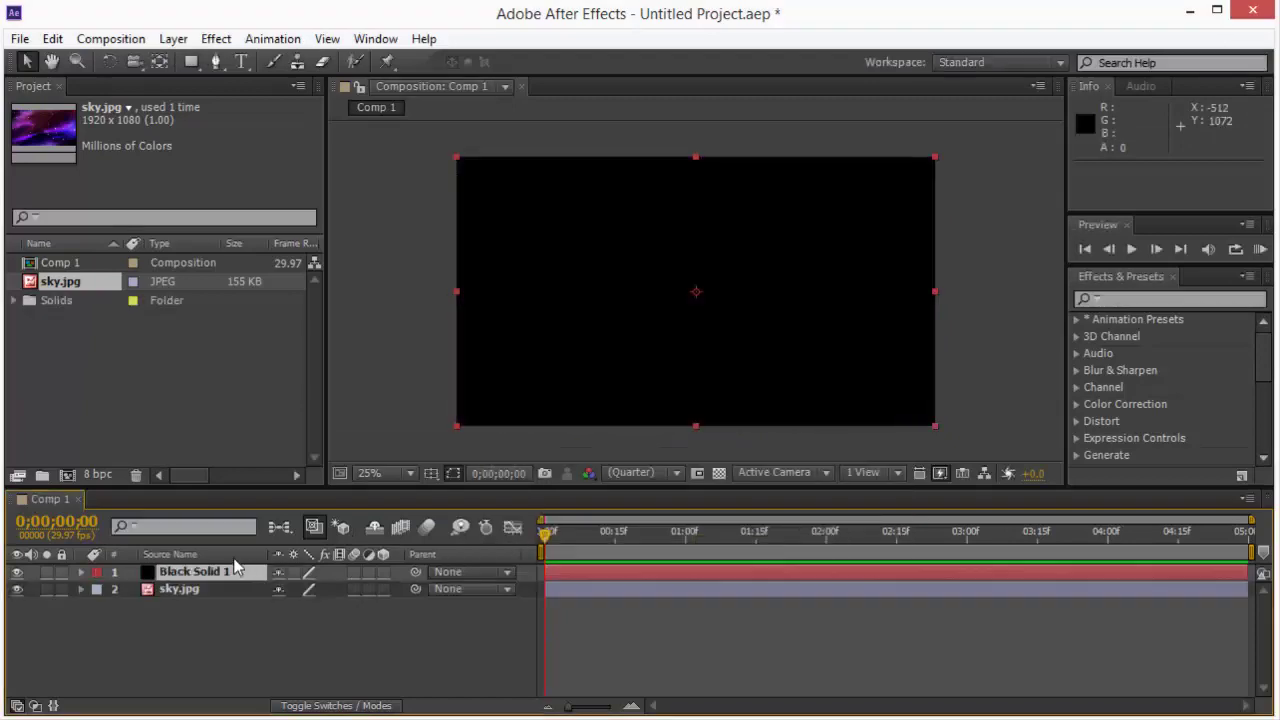
click(216, 38)
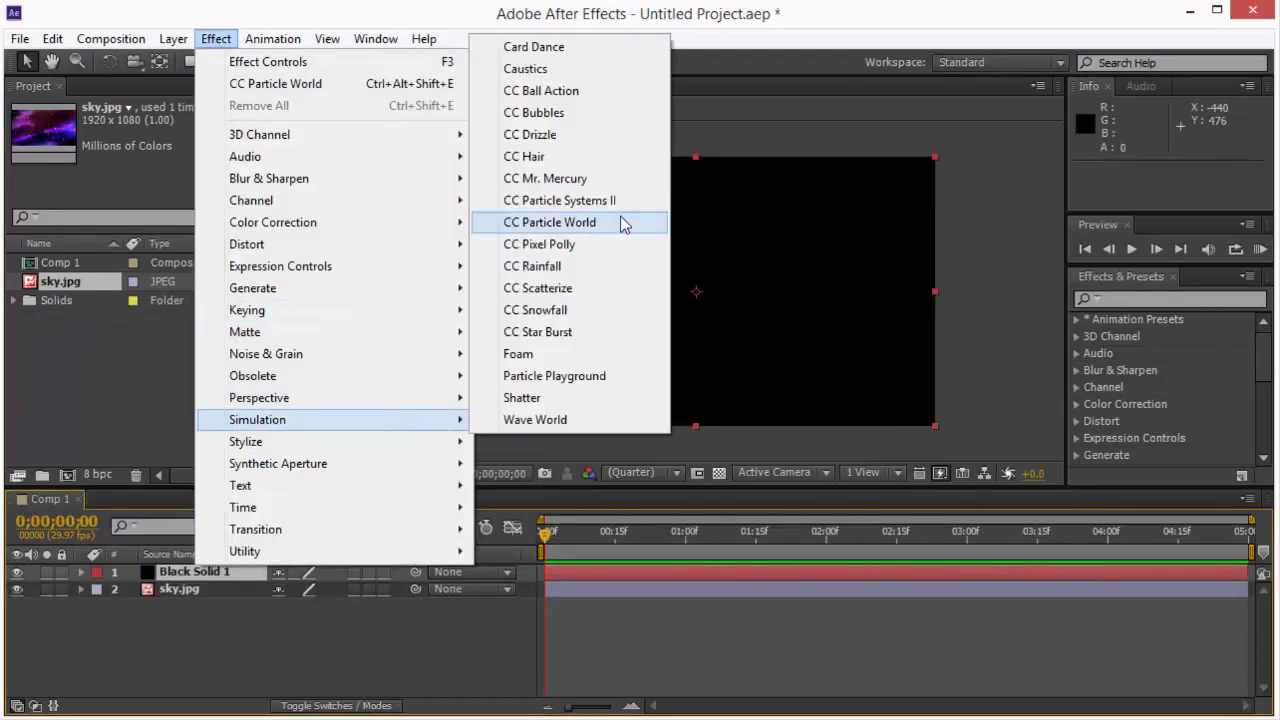
click(604, 222)
- Turn off CC Particle World's Grid, Horizon and Axis Box guides
click(30, 147)
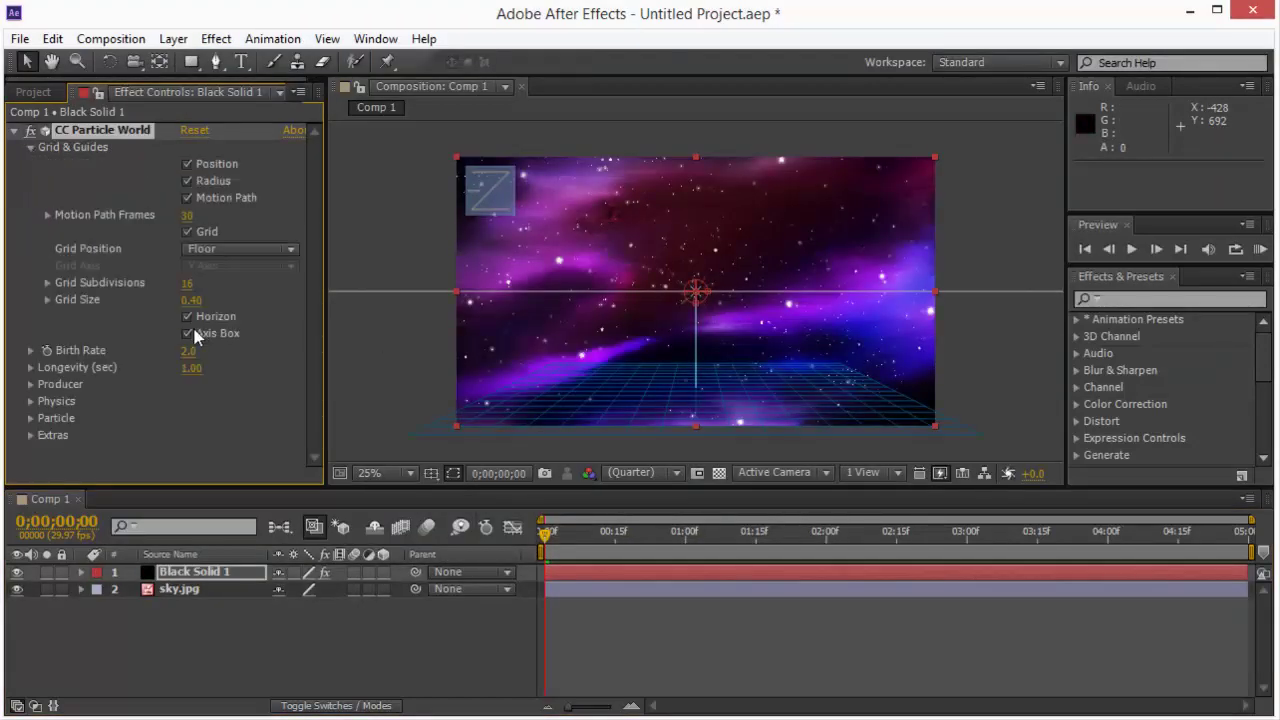
click(186, 333)
click(186, 316)
click(186, 231)
click(15, 131)
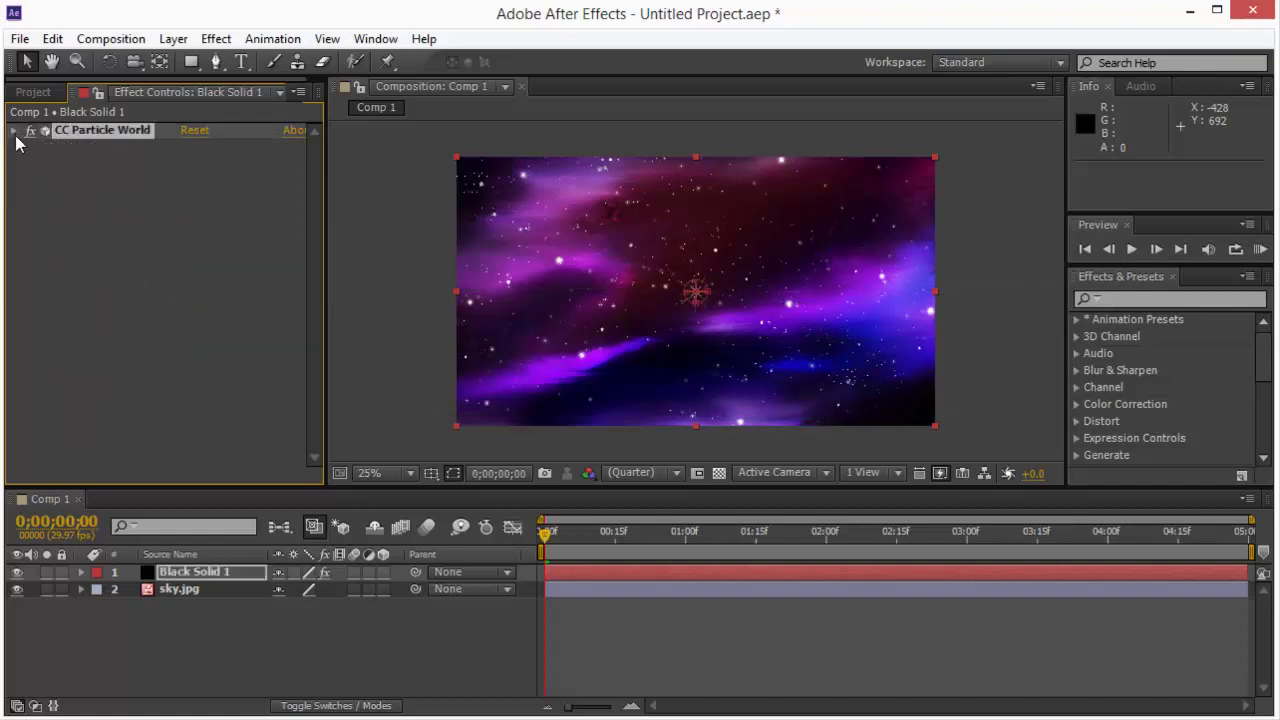
click(30, 147)
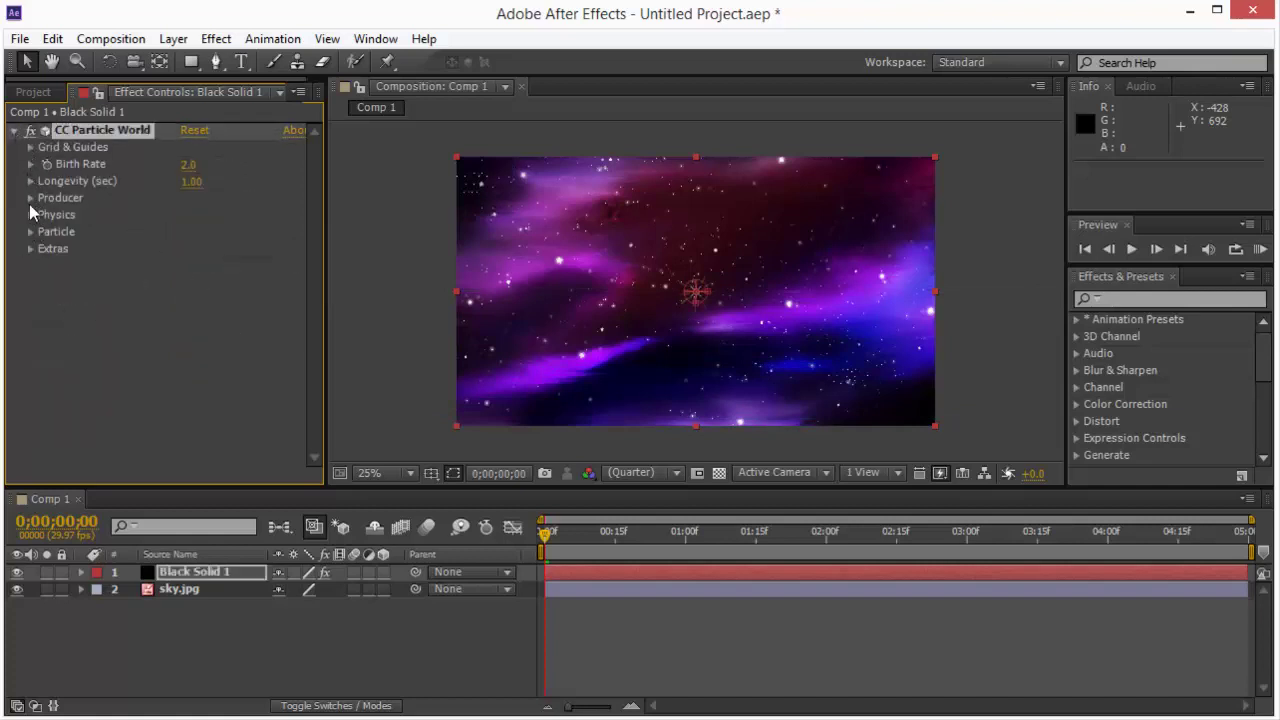
- Enlarge the Producer Radius X and Radius Y so particles spread wider
click(30, 197)
drag(195, 266, 220, 286)
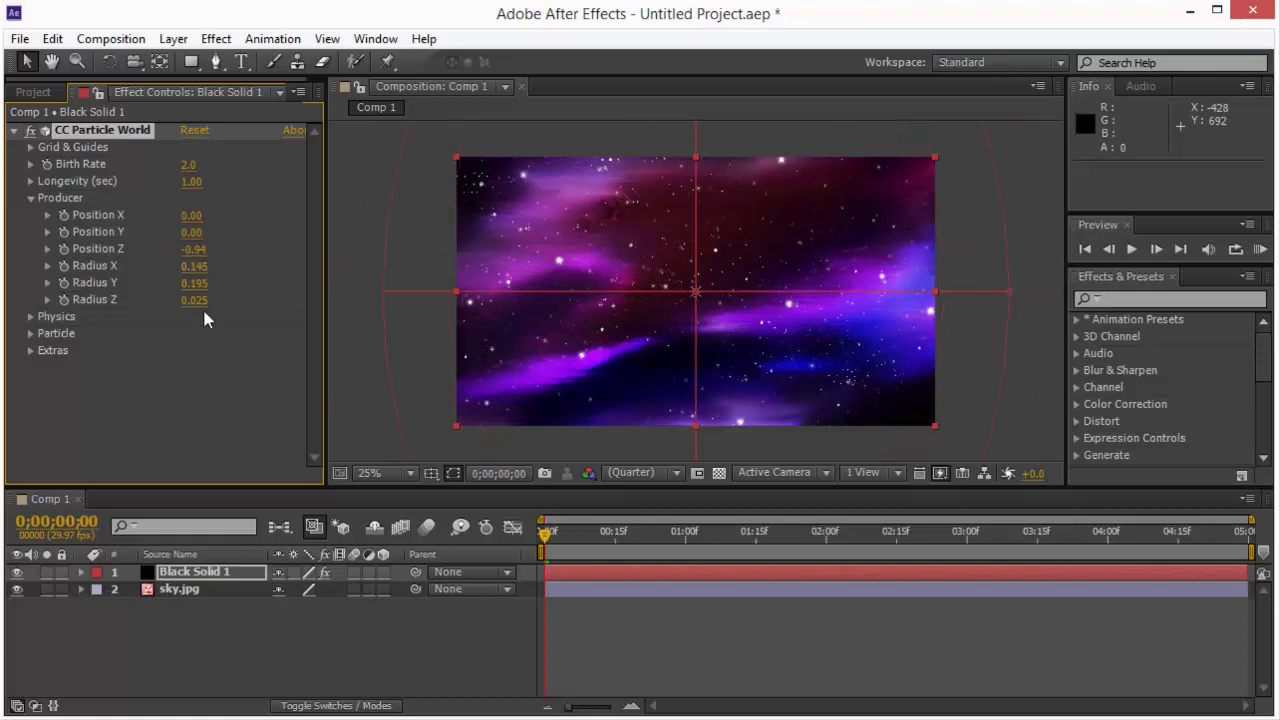
key(comma)
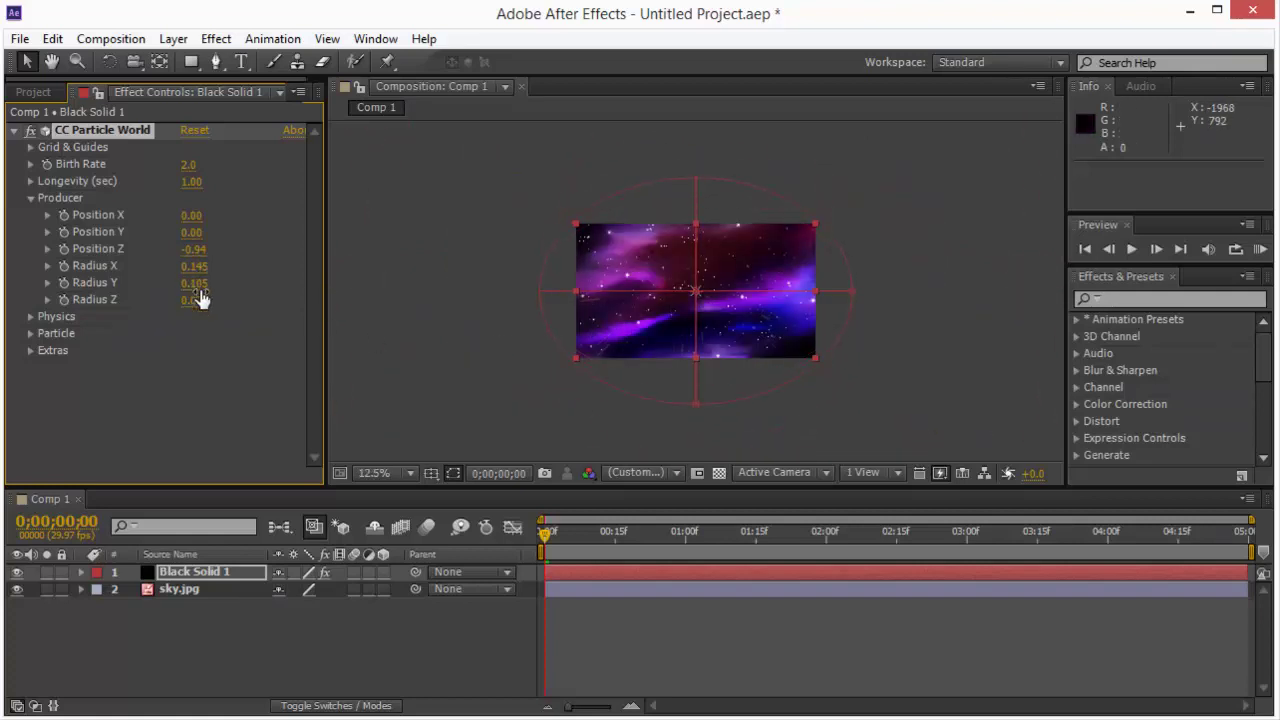
click(30, 197)
- Set both the particle Birth Color and Death Color to white
click(31, 232)
scroll(35, 236, down, 1)
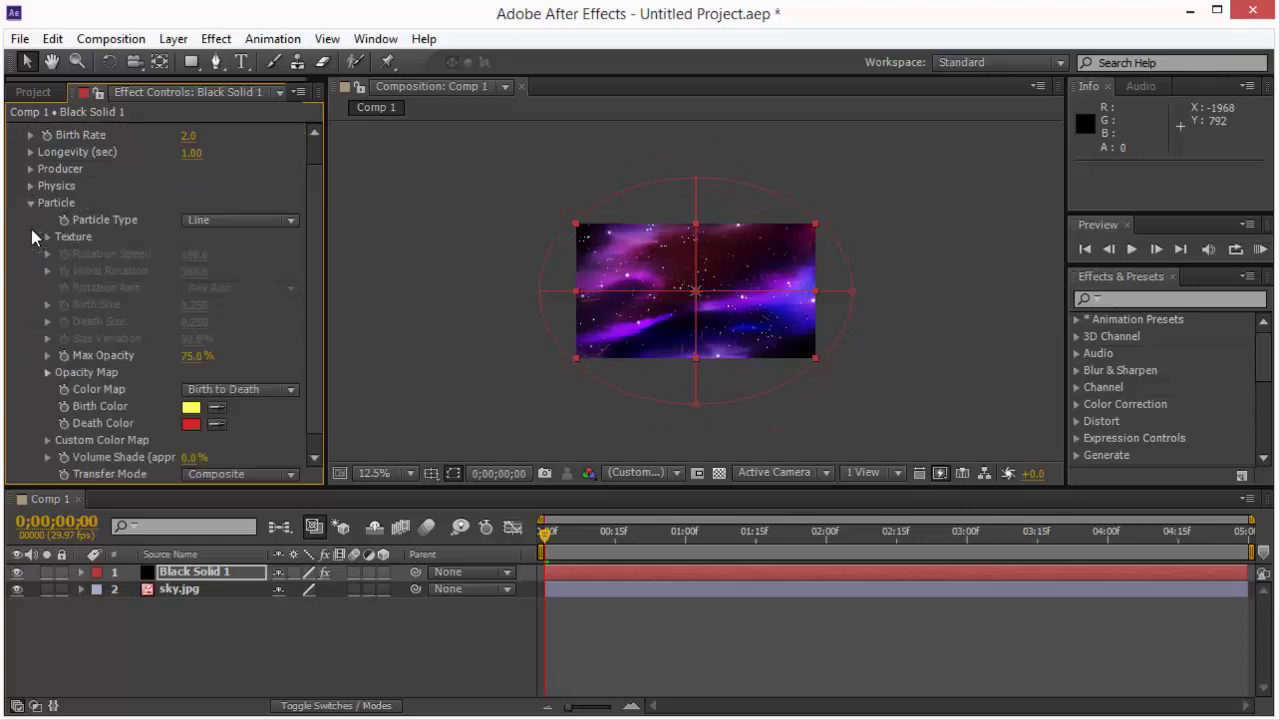
click(190, 408)
click(444, 248)
click(879, 248)
click(190, 423)
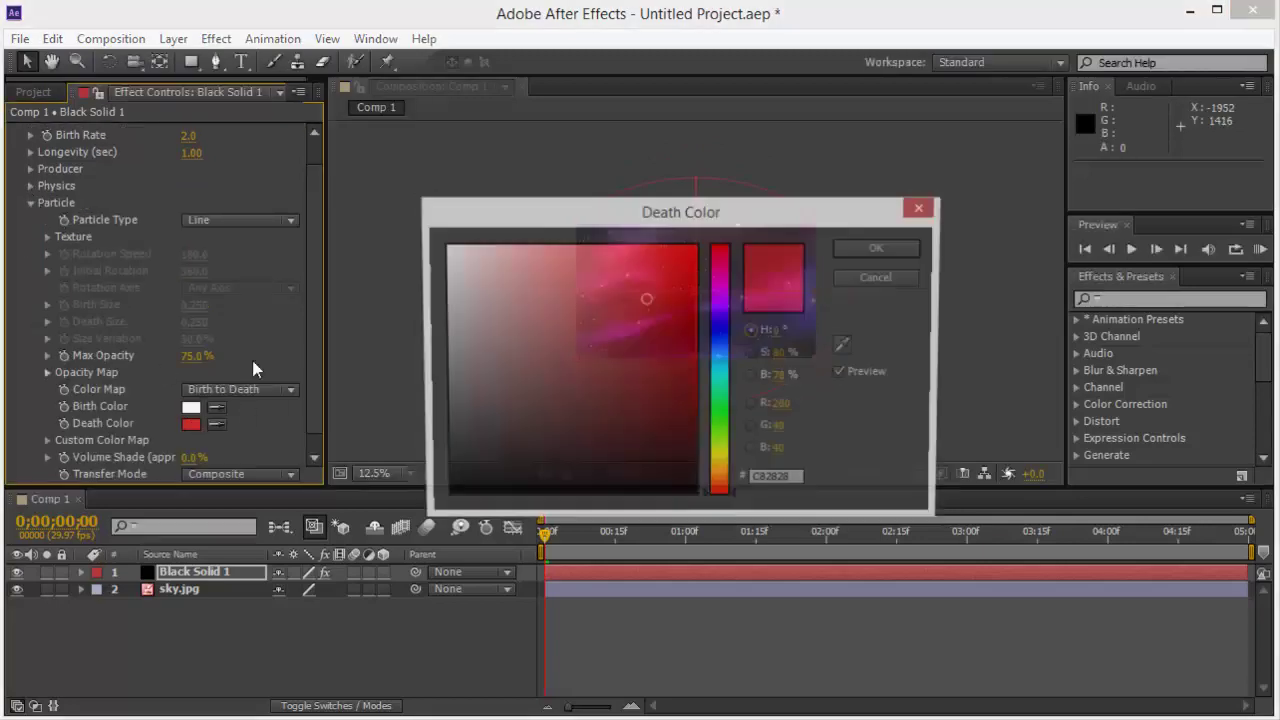
click(444, 248)
click(879, 248)
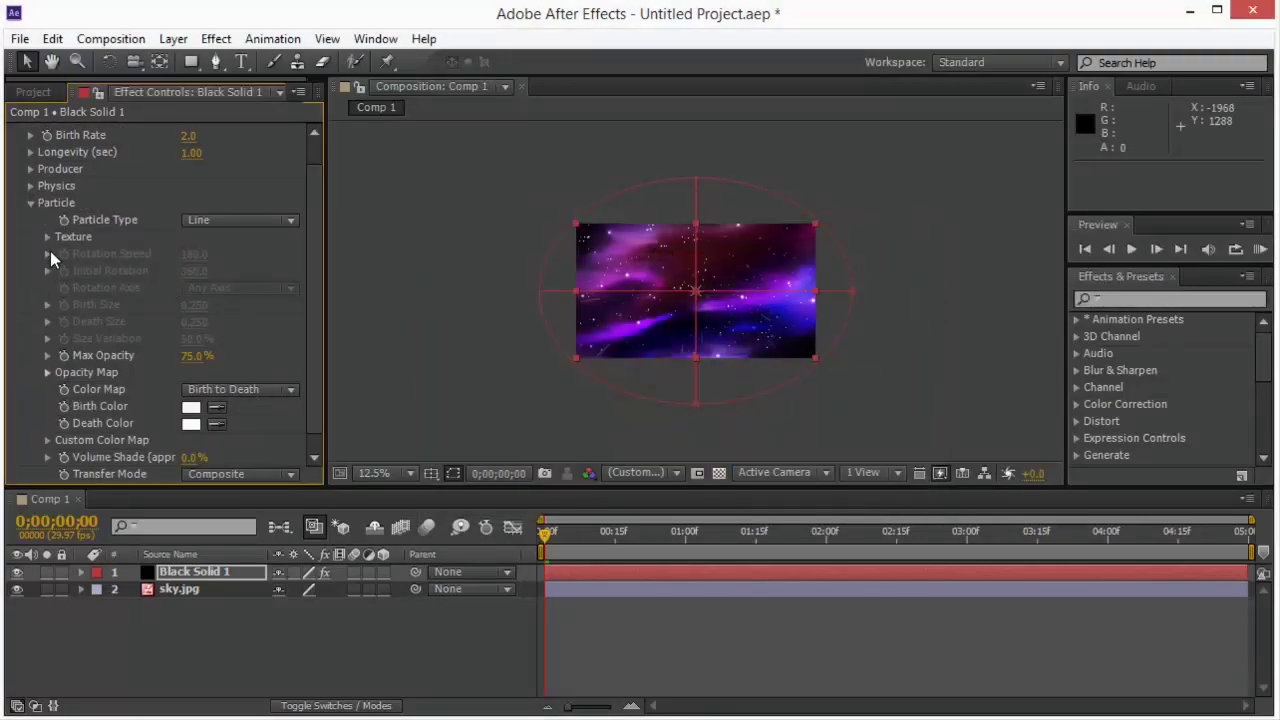
- Change the Particle Type to Star
click(240, 220)
click(274, 244)
key(Return)
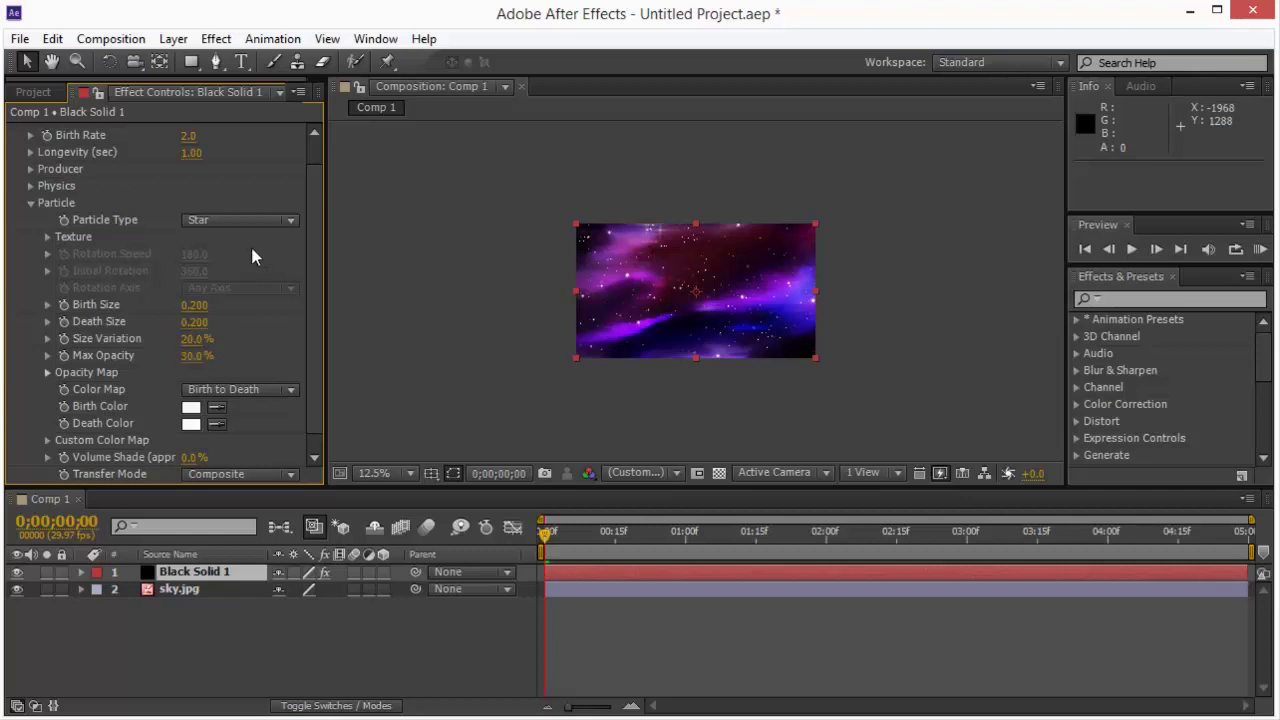
- Set the particle Size Variation to 1%
scroll(215, 383, down, 1)
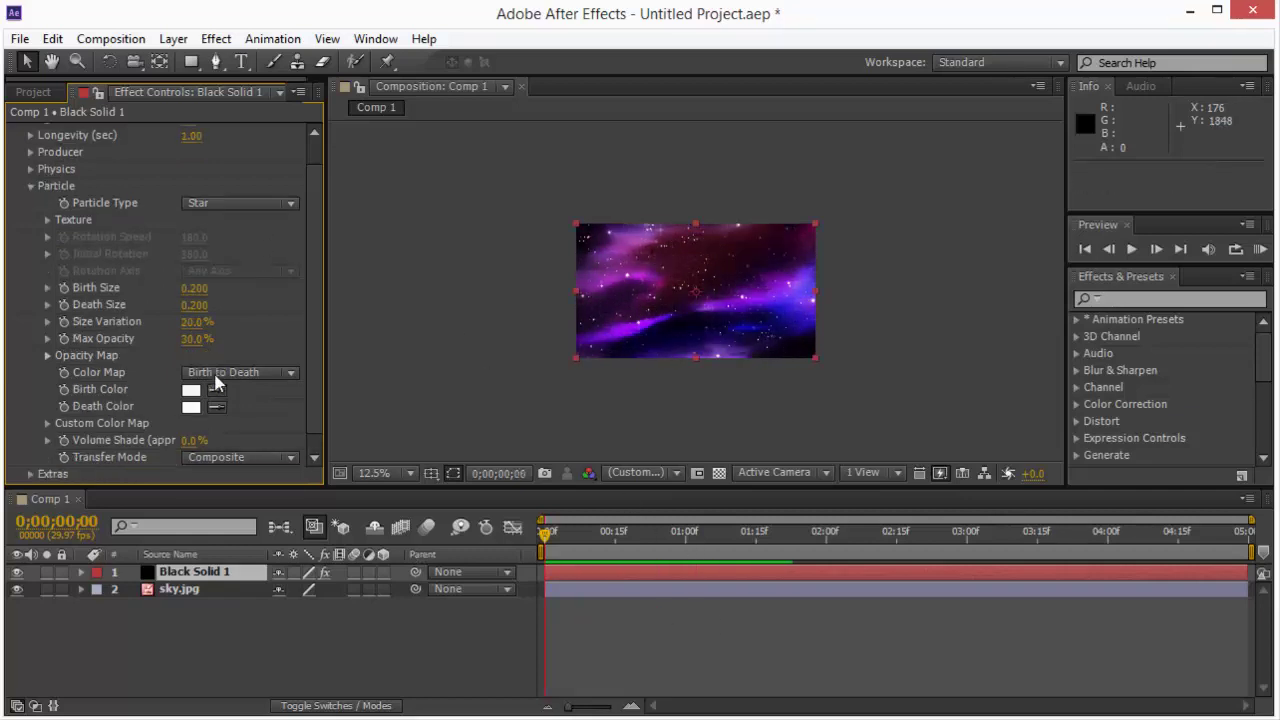
click(196, 322)
text(1)
key(Return)
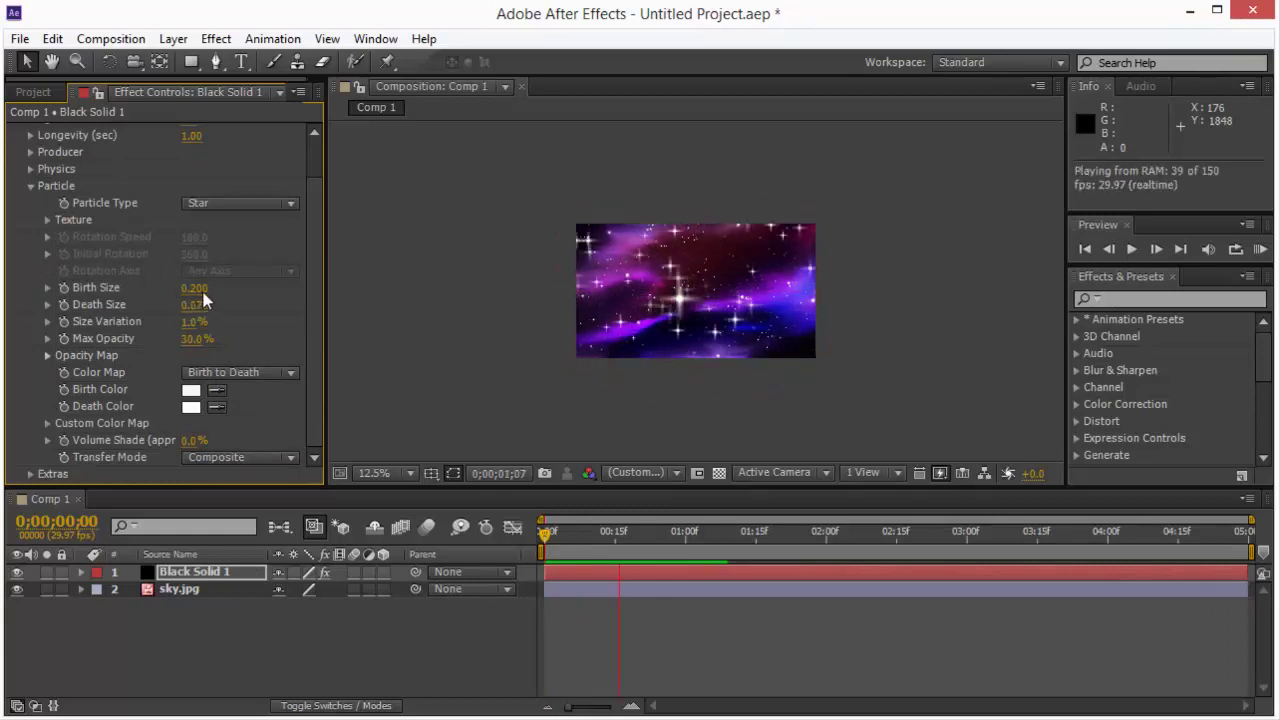
- Set Birth Size to 0.05, shrink Death Size, and preview the particles
click(194, 288)
text(0.05)
key(Return)
drag(201, 296, 210, 305)
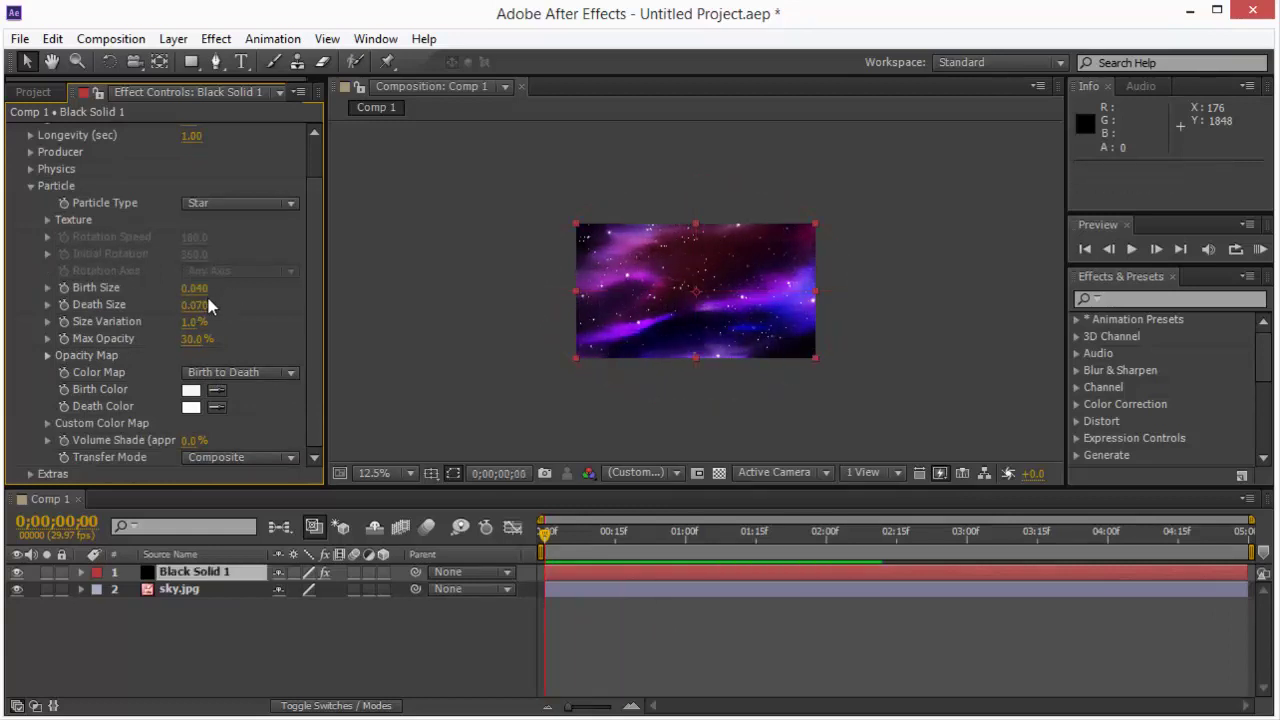
text(5)
key(Tab)
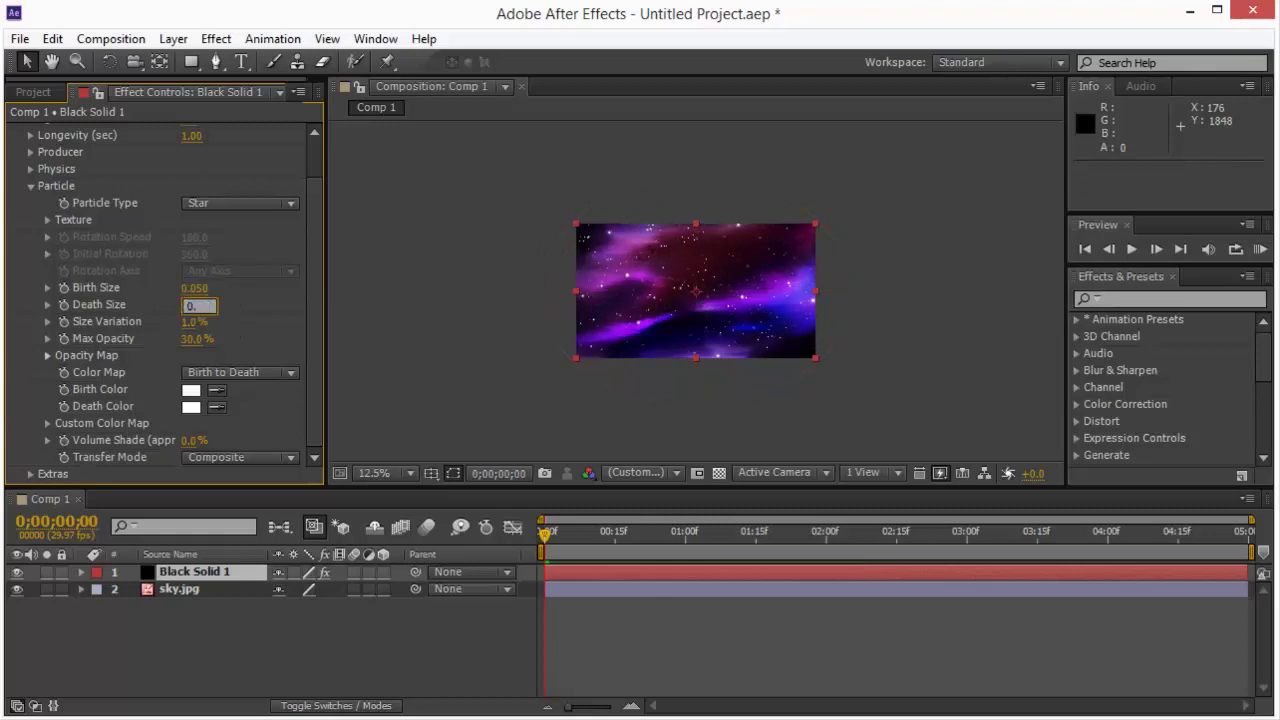
key(KP_0)
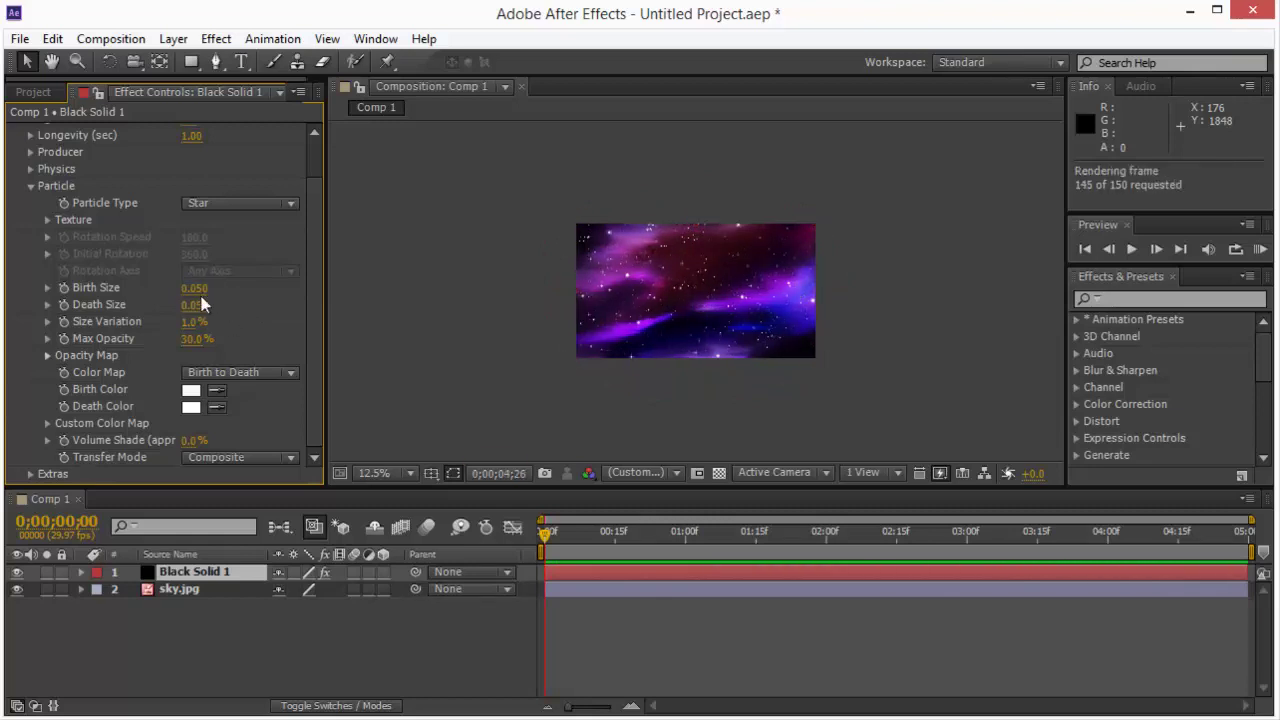
- Set Physics Velocity and Gravity to 0 so the stars stay still
click(31, 186)
click(30, 214)
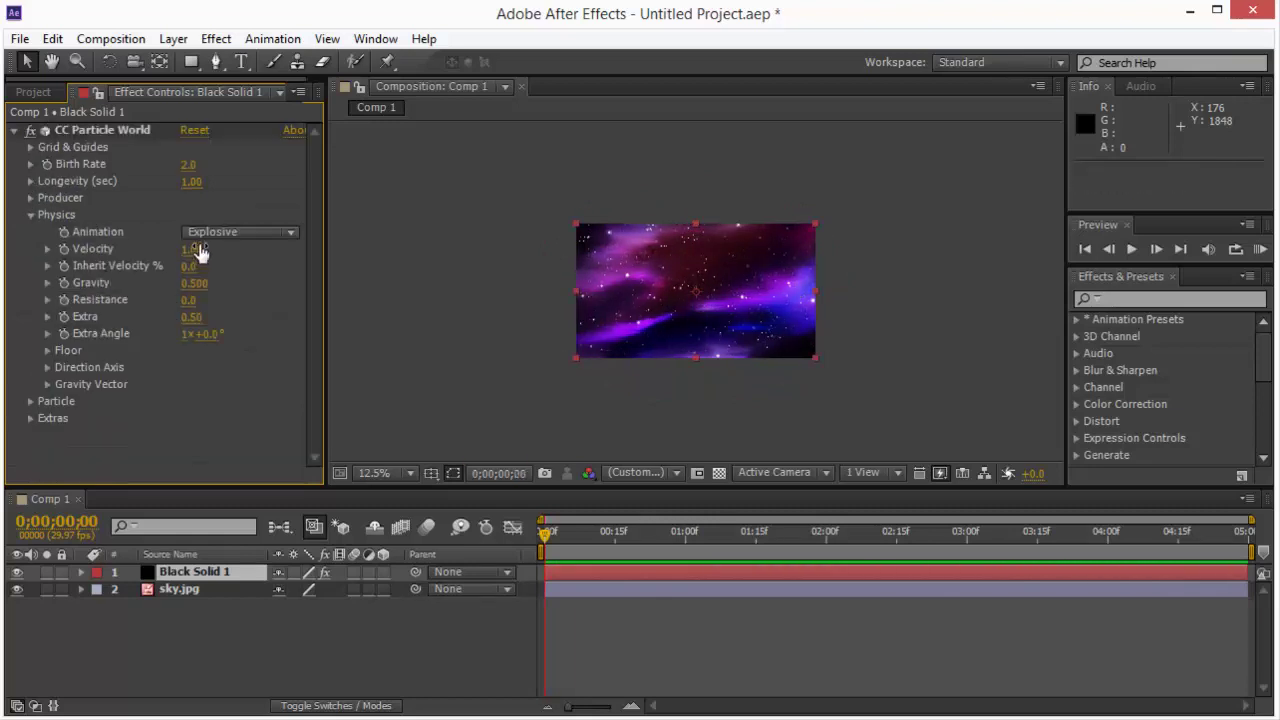
drag(195, 283, 209, 314)
key(KP_0)
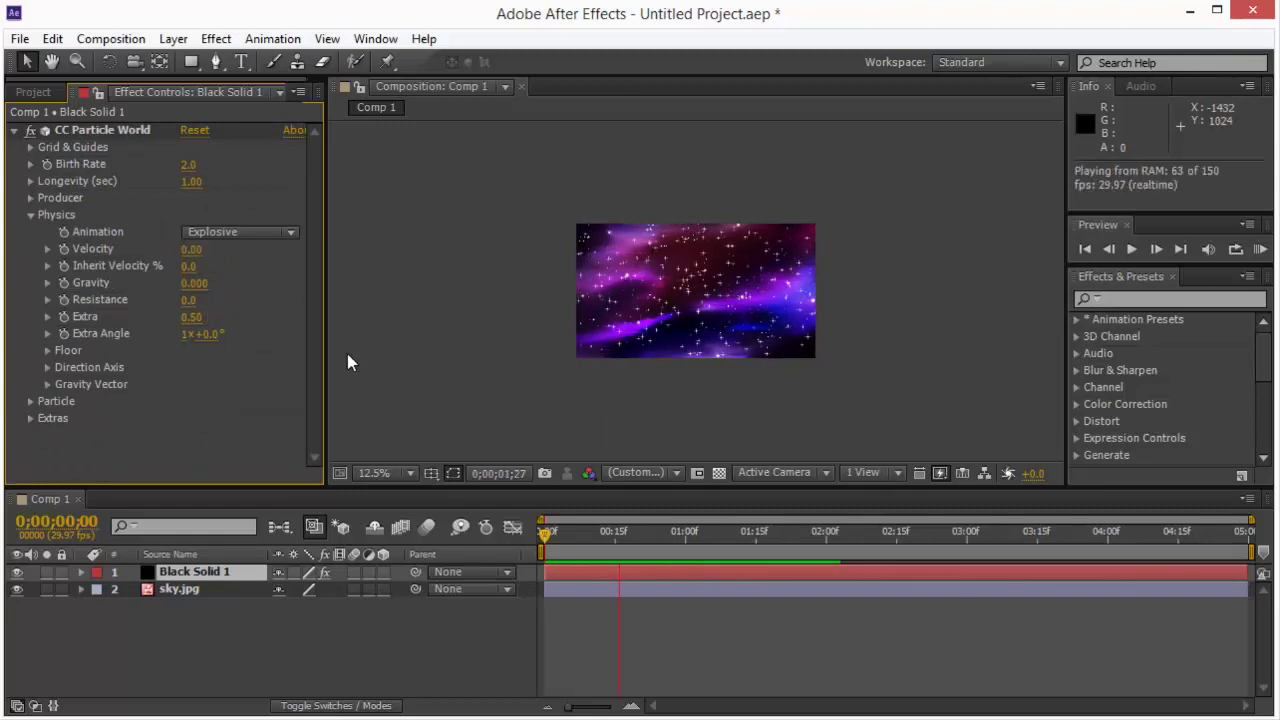
- Raise particle Size Variation to 5% and preview the stars
click(31, 215)
click(31, 231)
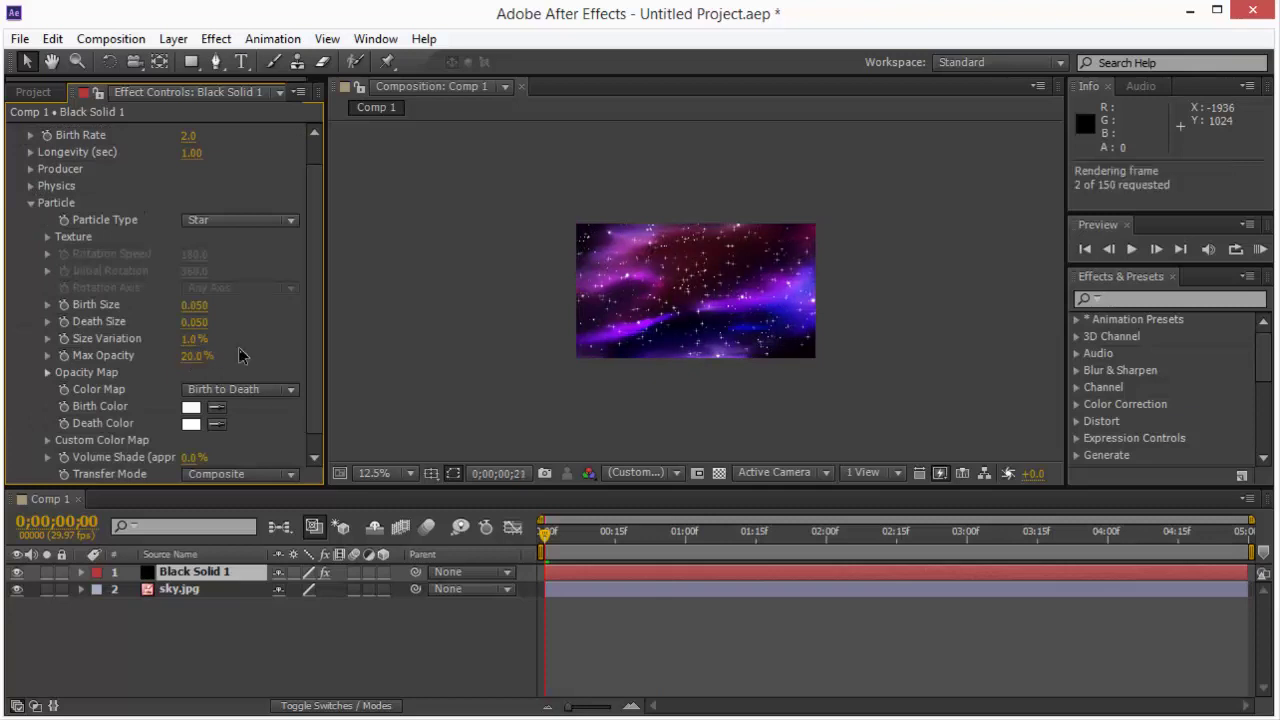
drag(192, 342, 198, 341)
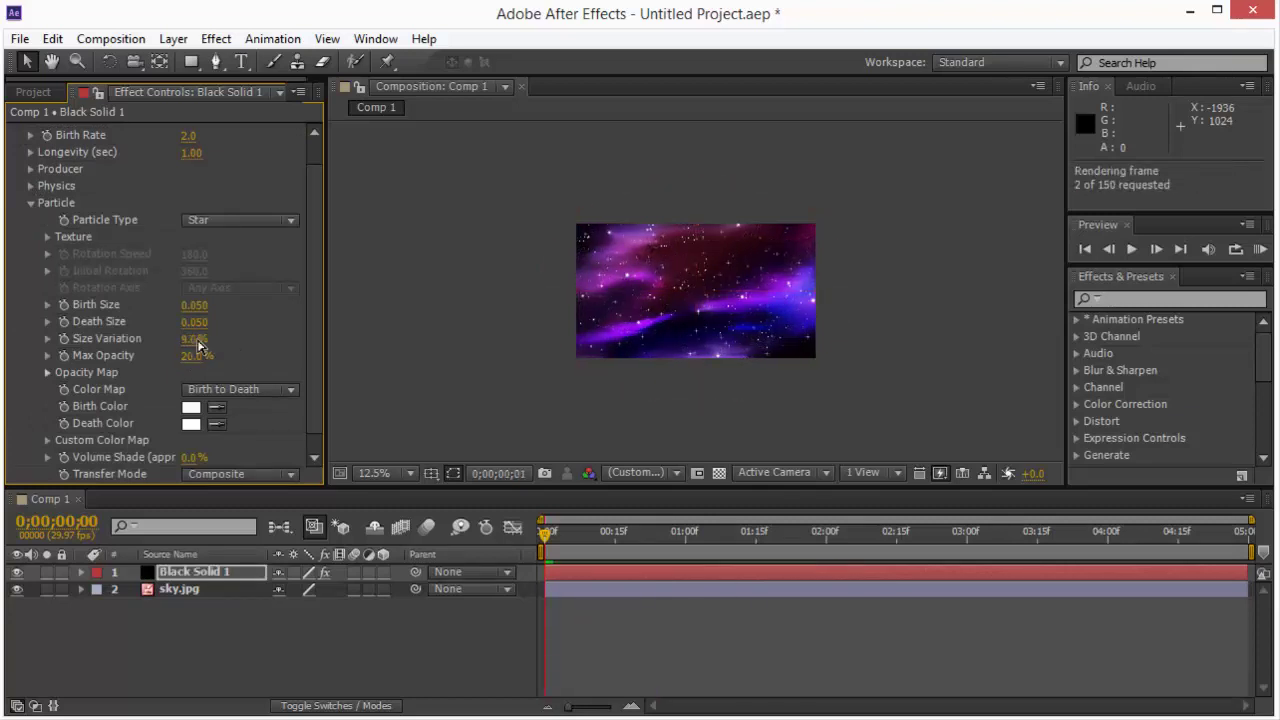
scroll(203, 375, down, 1)
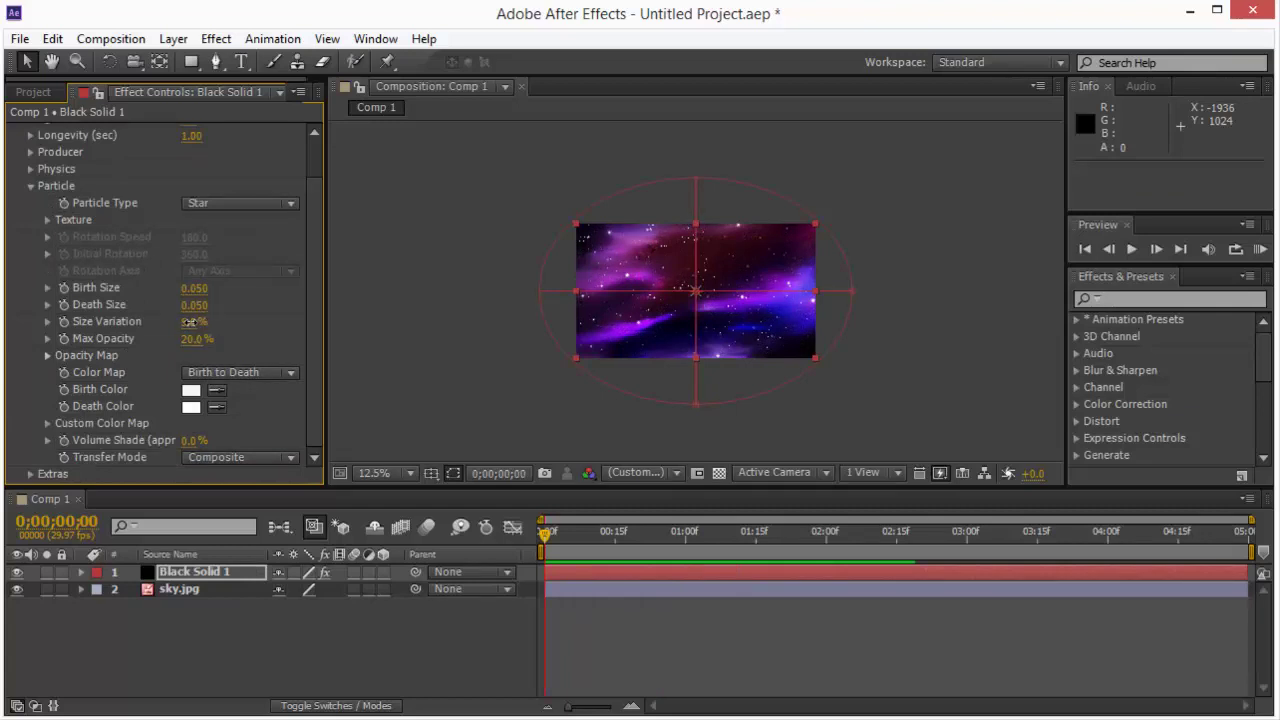
key(KP_0)
- Set the particle Birth Size to 0.020 and RAM preview the smaller stars
click(30, 186)
key(KP_0)
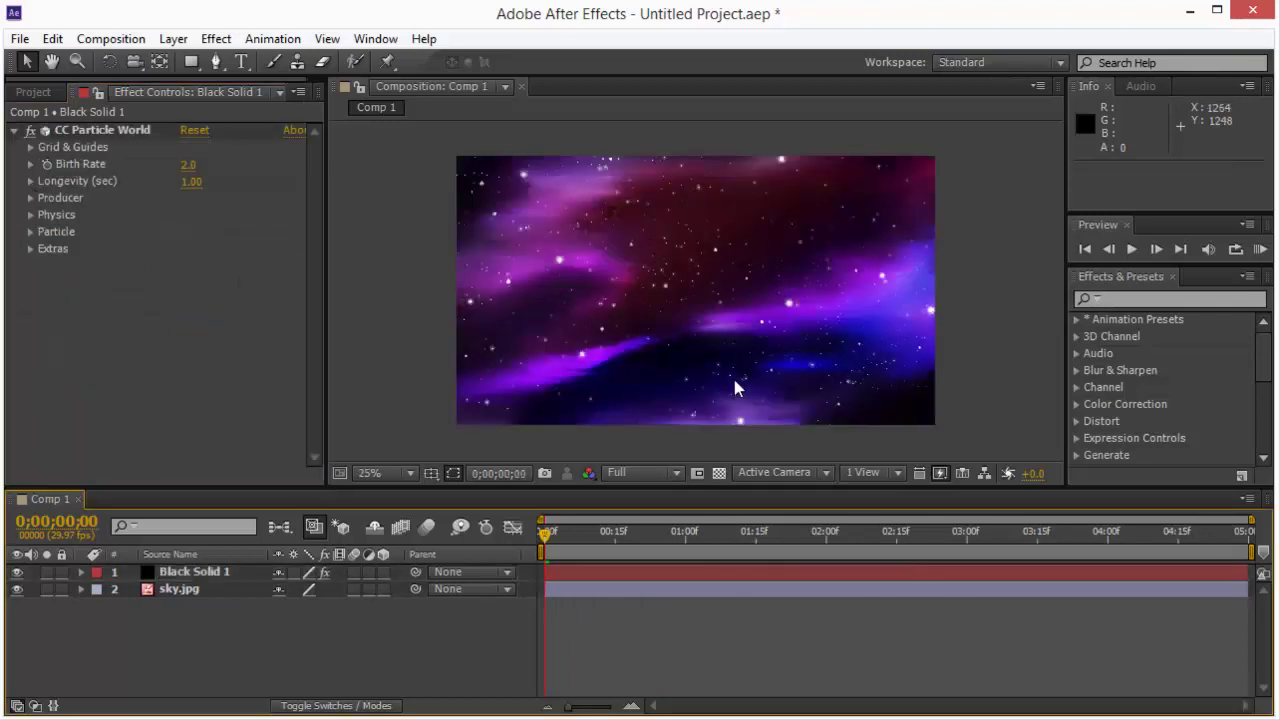
click(706, 362)
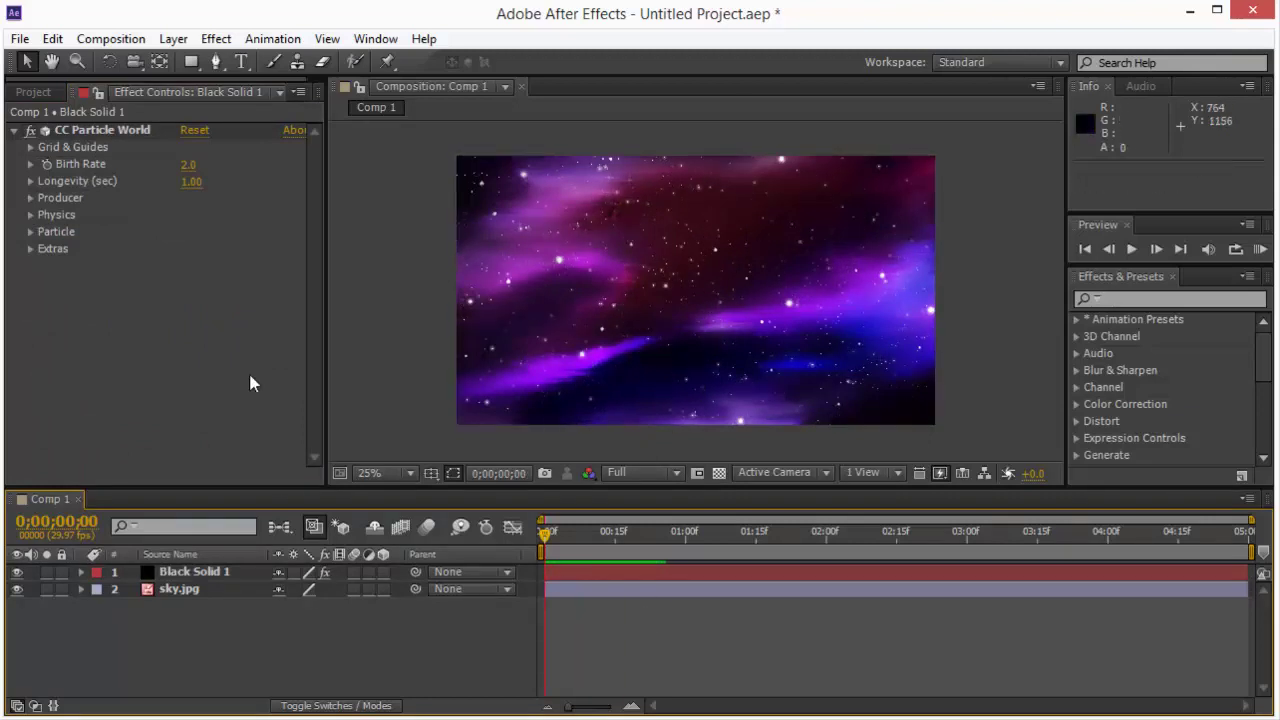
click(30, 231)
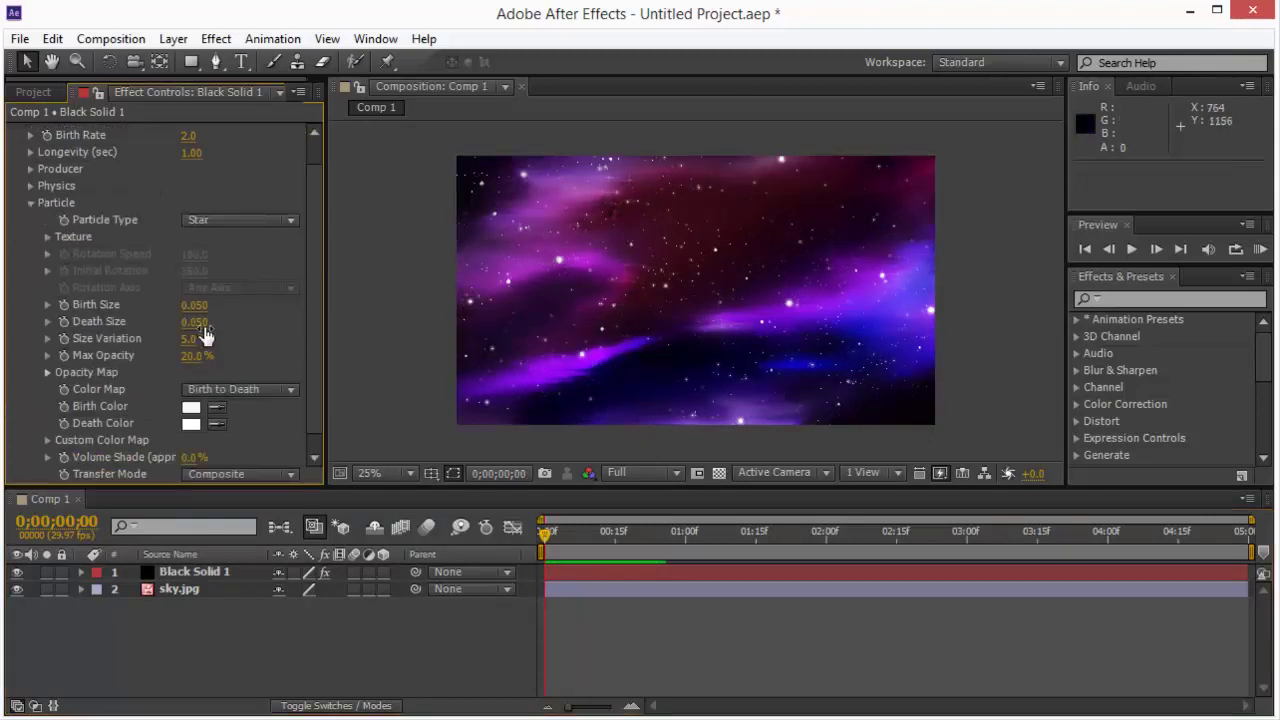
text(0.020)
key(Return)
key(KP_0)
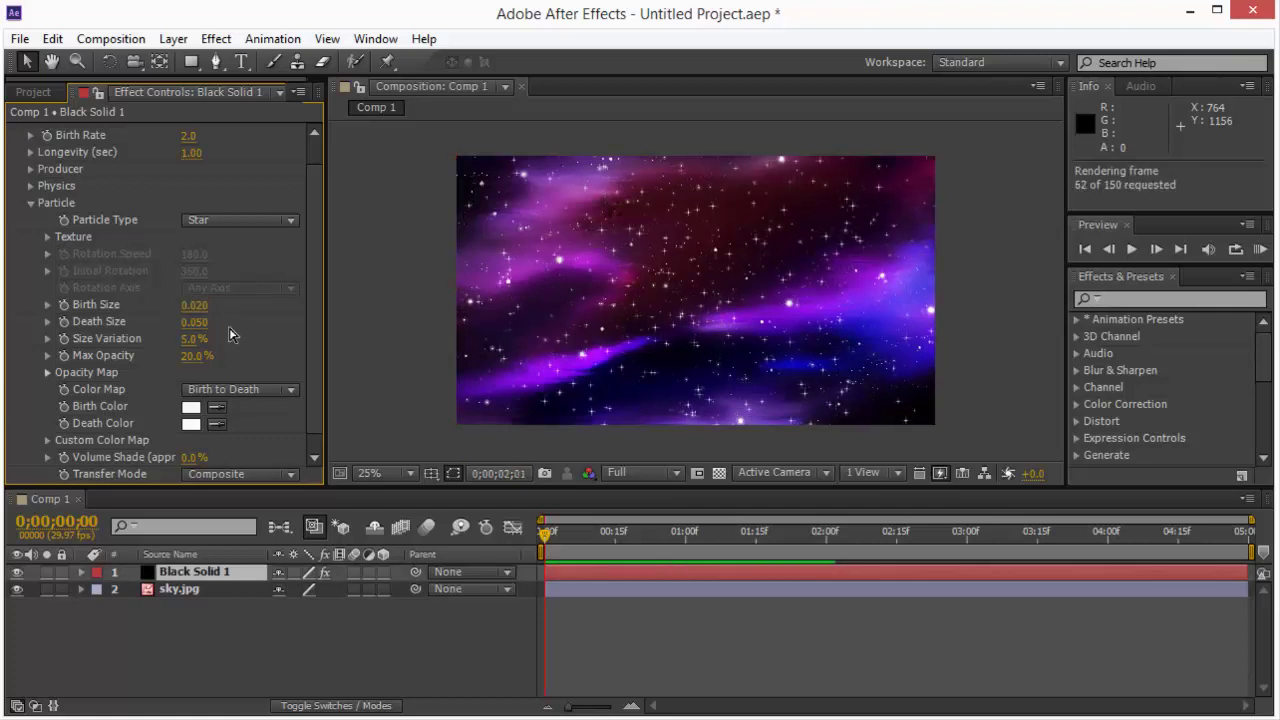
- Keyframe Position on sky.jpg and Black Solid 1, offset up-left at the start
click(180, 589)
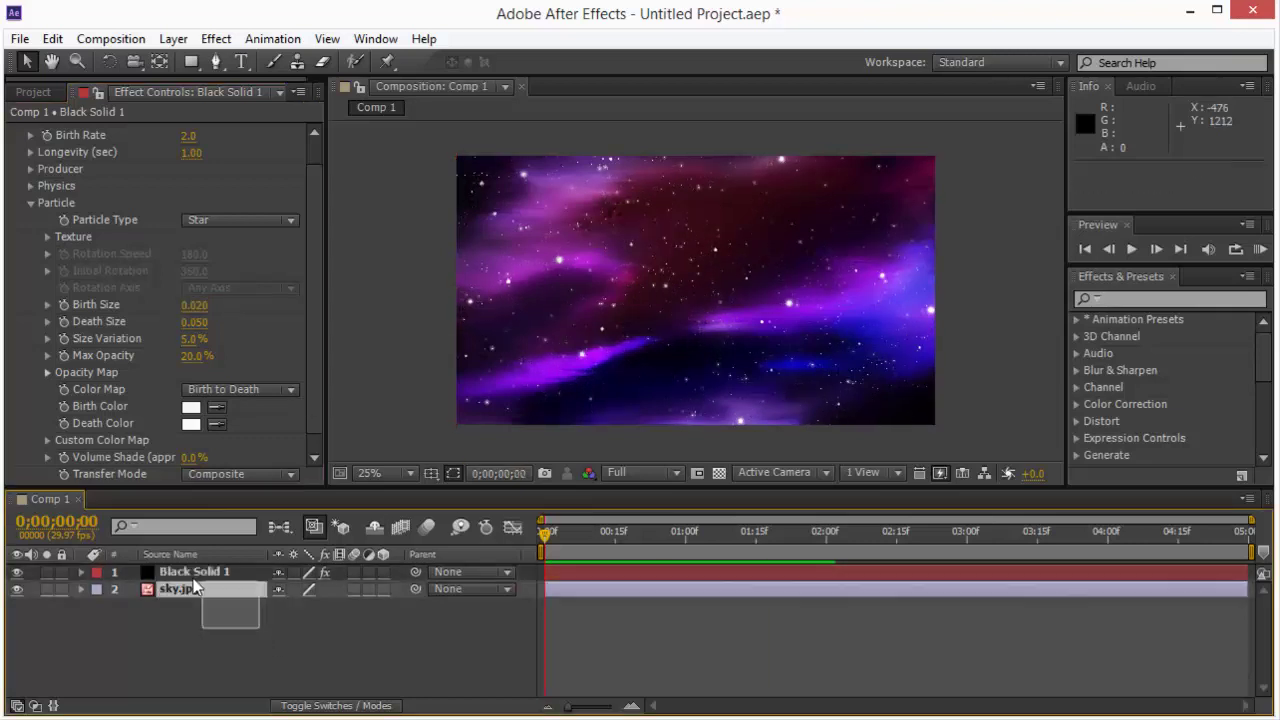
key(p)
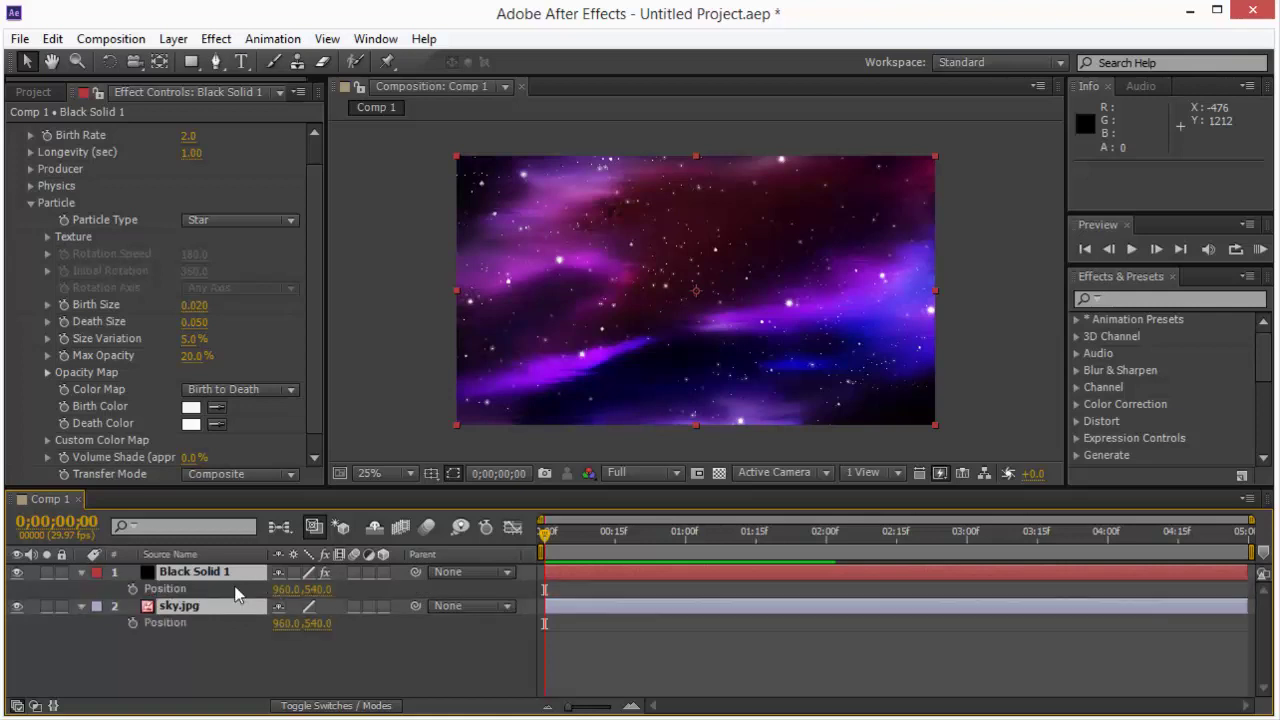
click(133, 589)
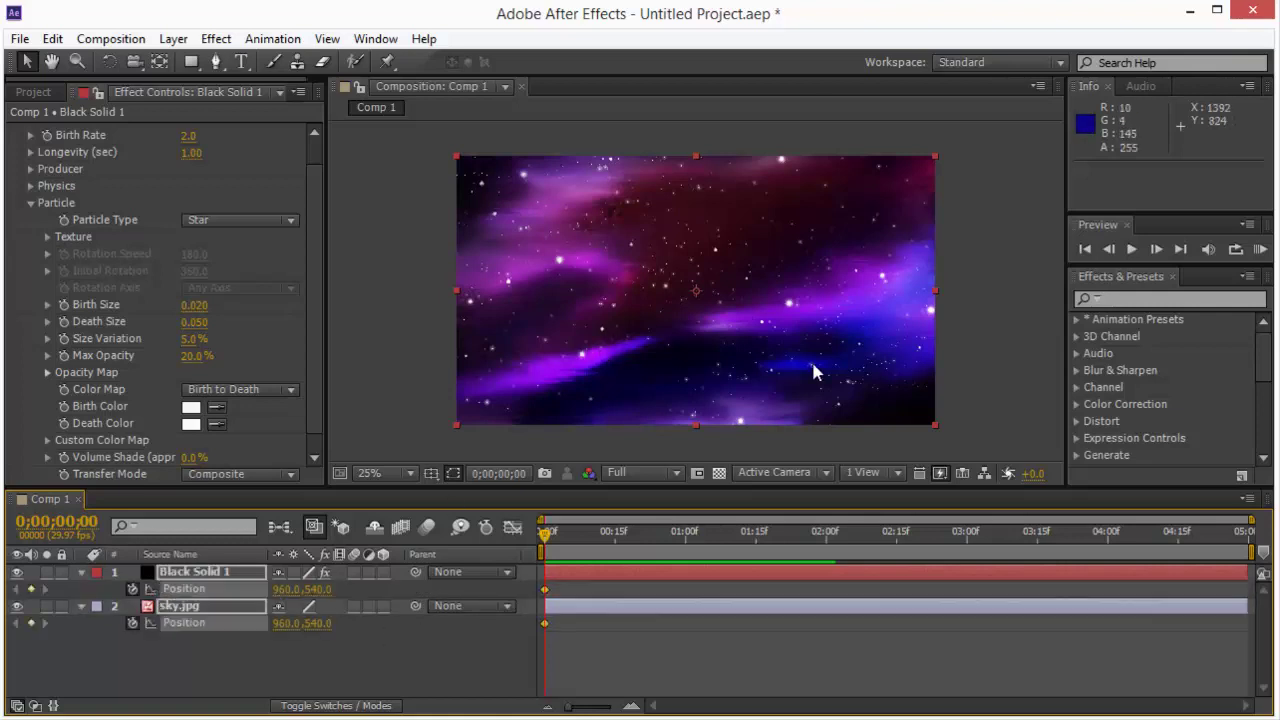
drag(812, 369, 694, 329)
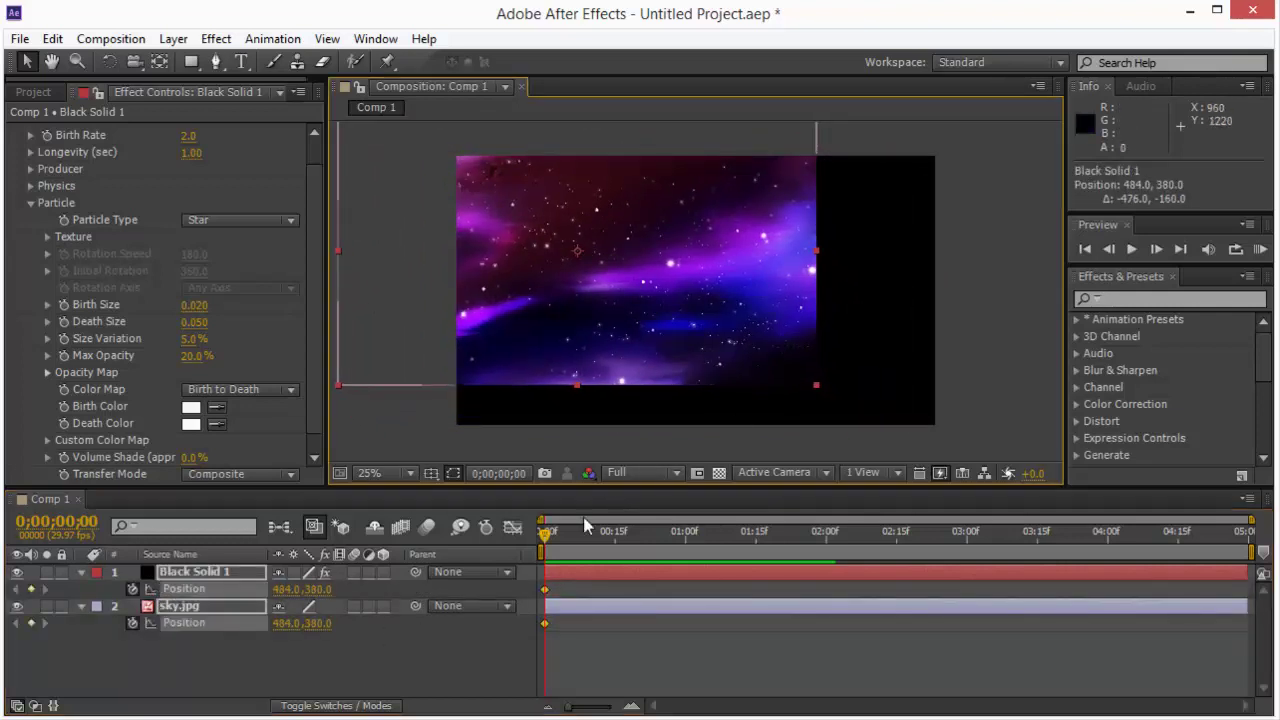
- At 0;00;03;15, set both layers' Position to 960,540
drag(812, 558, 1043, 574)
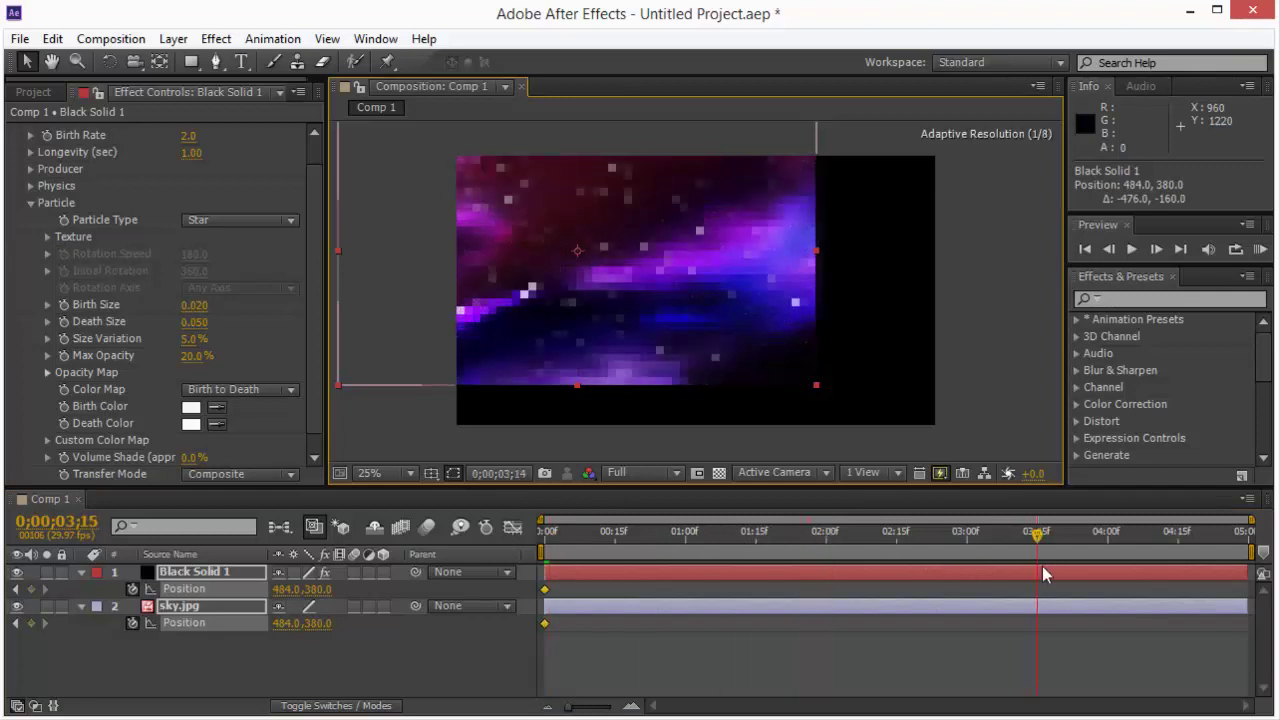
drag(596, 344, 683, 375)
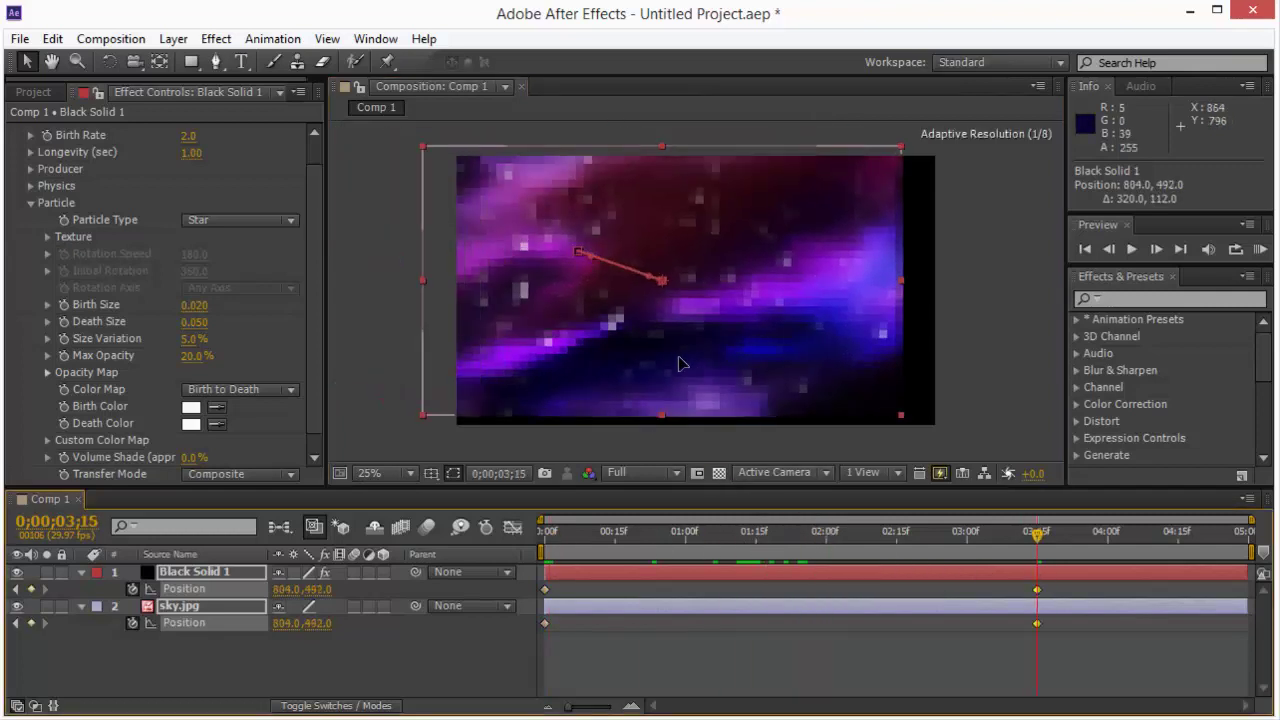
key(Return)
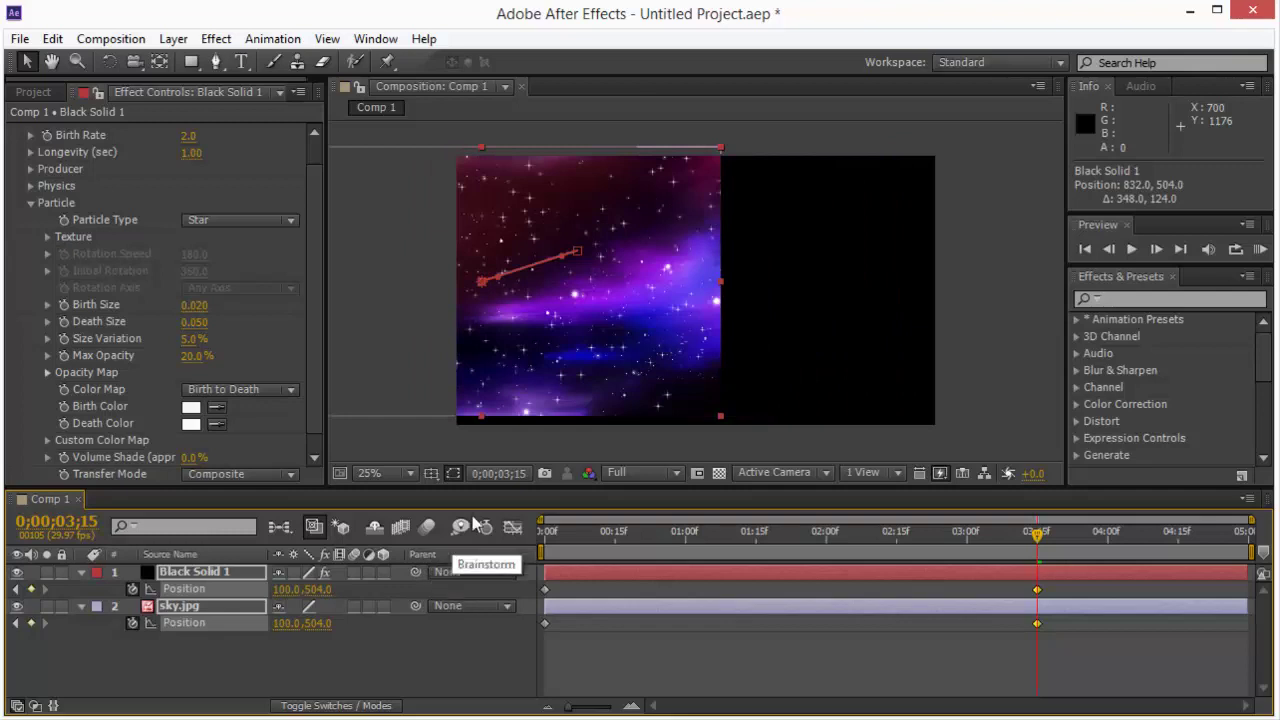
key(ctrl+z)
drag(600, 340, 632, 350)
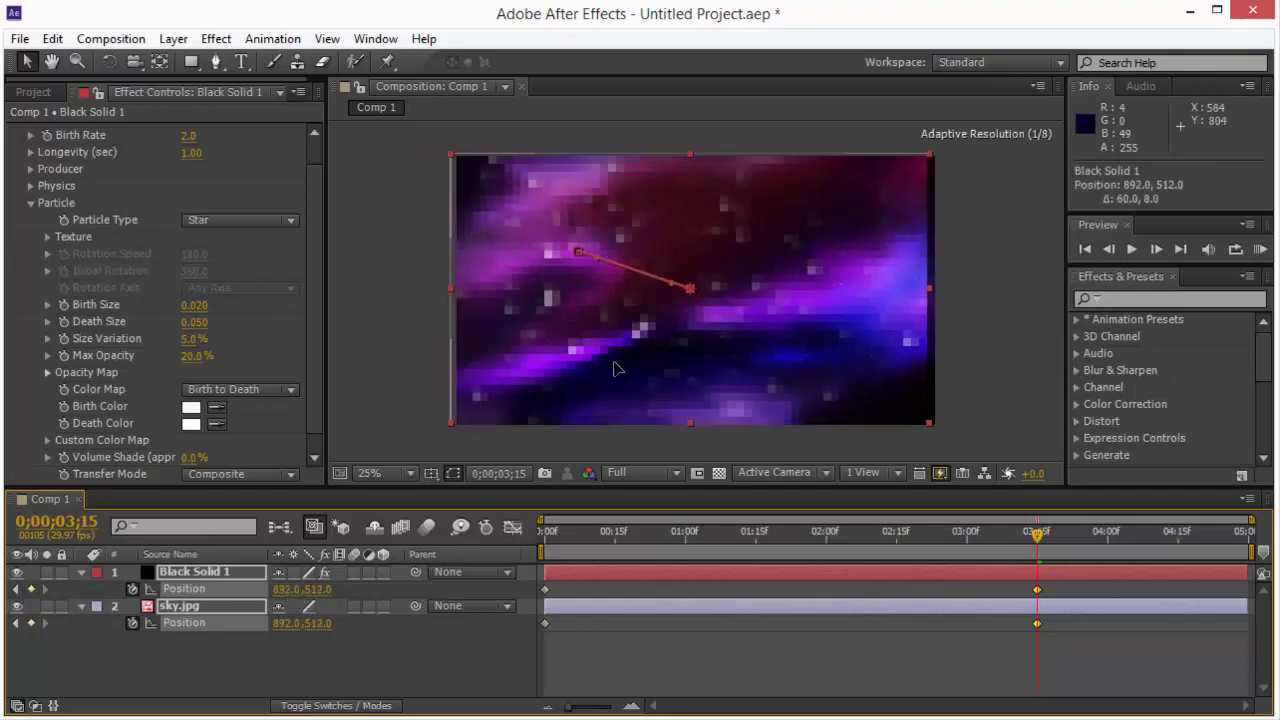
key(Up)
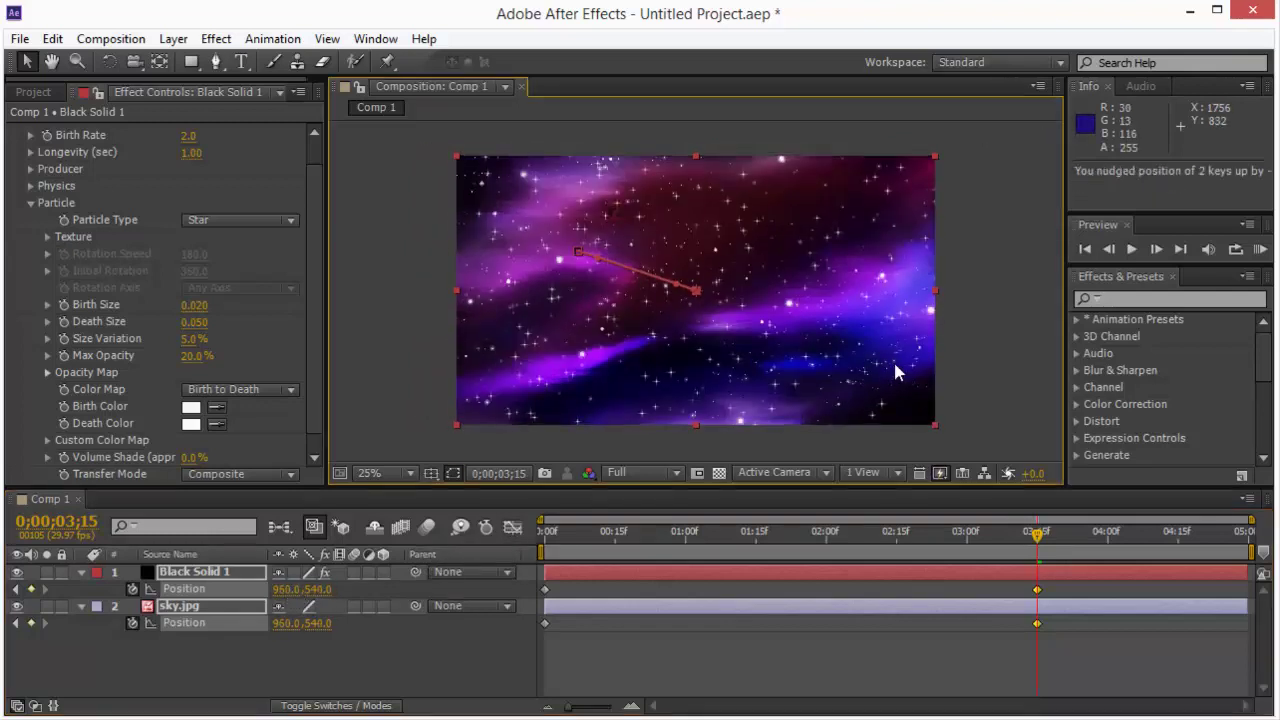
- Apply easing to the Position keyframes
drag(1097, 663, 538, 590)
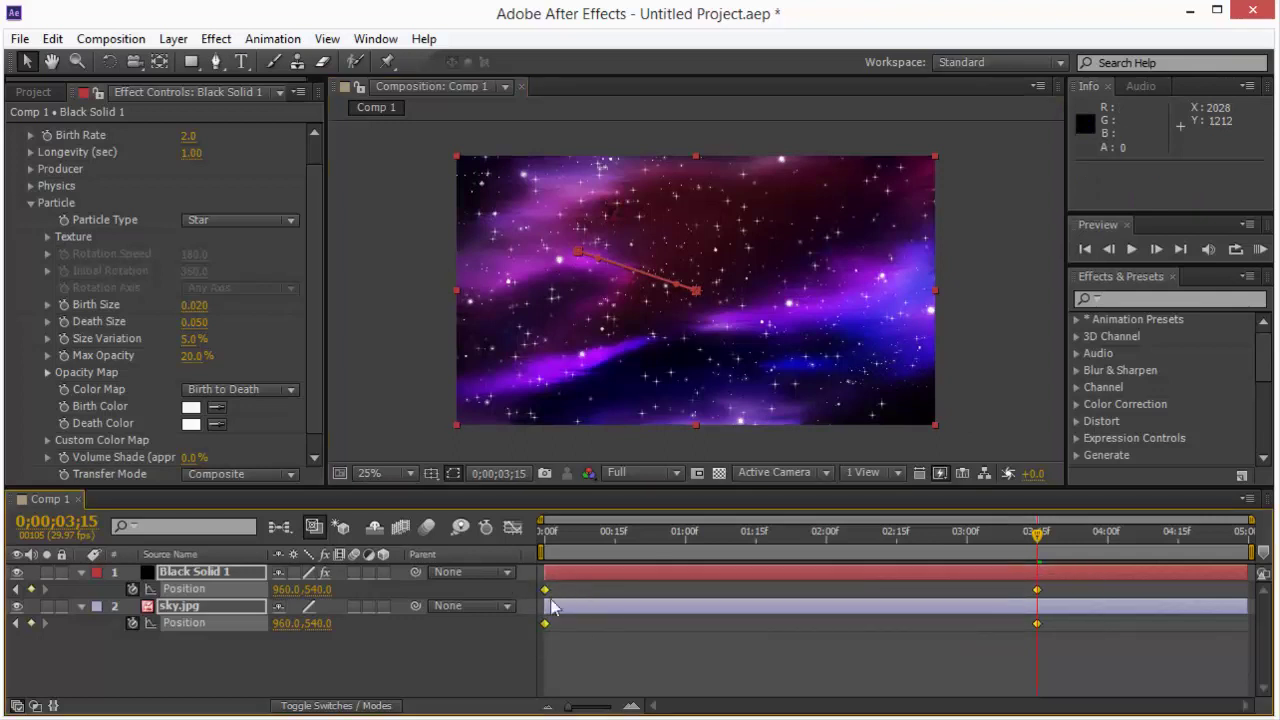
right_click(544, 589)
click(870, 614)
- Keyframe both layers' Scale at 100% at 0;00;03;15 and 162% at frame 0, then preview
drag(349, 647, 186, 598)
key(s)
key(alt+shift+s)
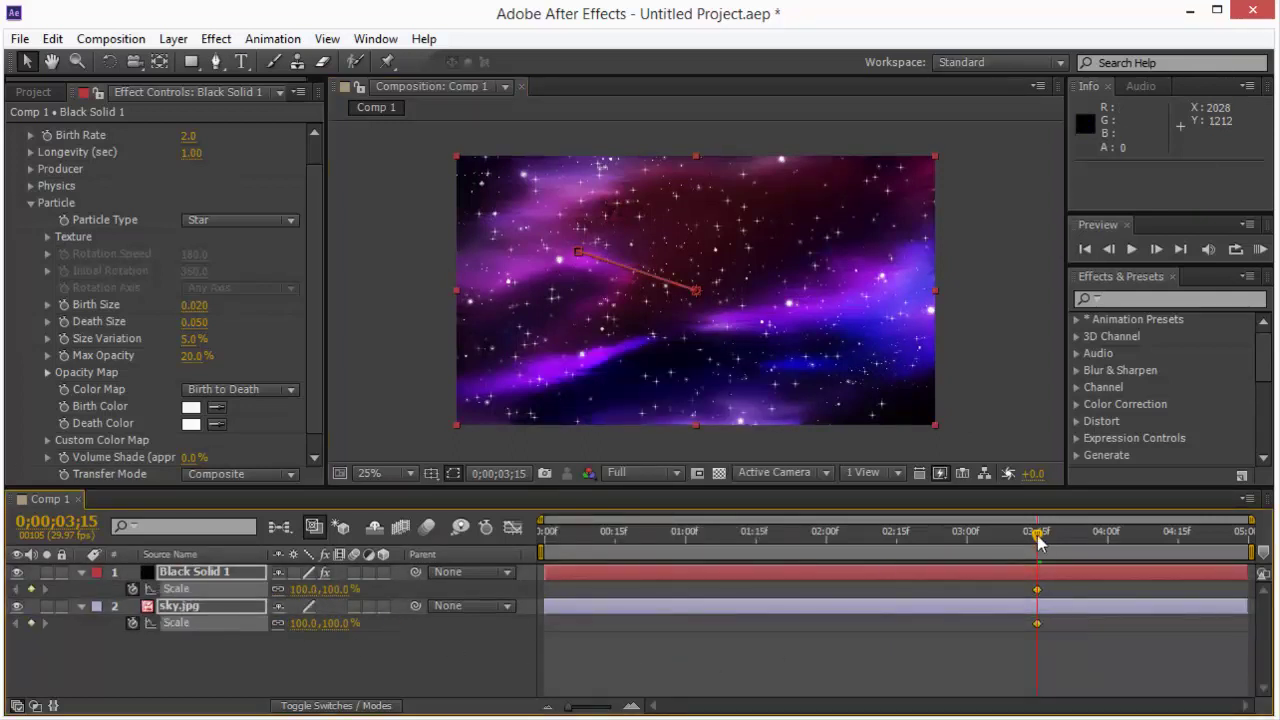
drag(1038, 541, 503, 560)
drag(314, 607, 663, 669)
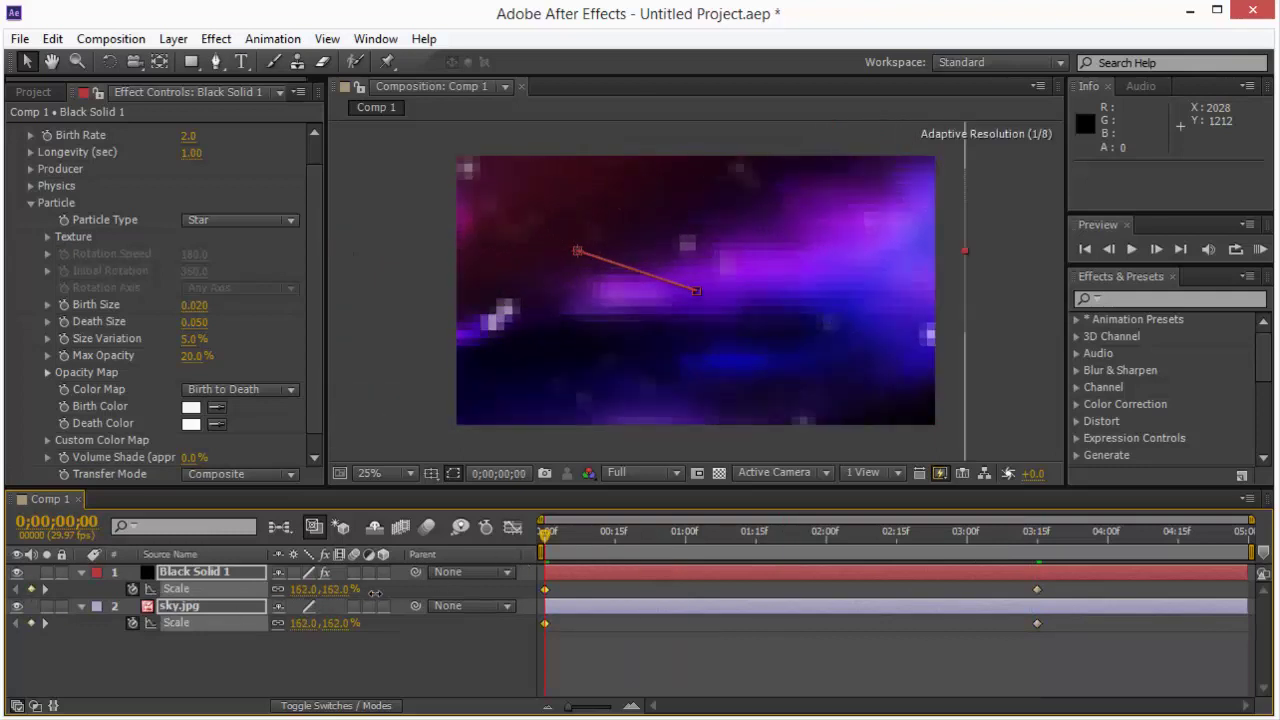
key(KP_0)
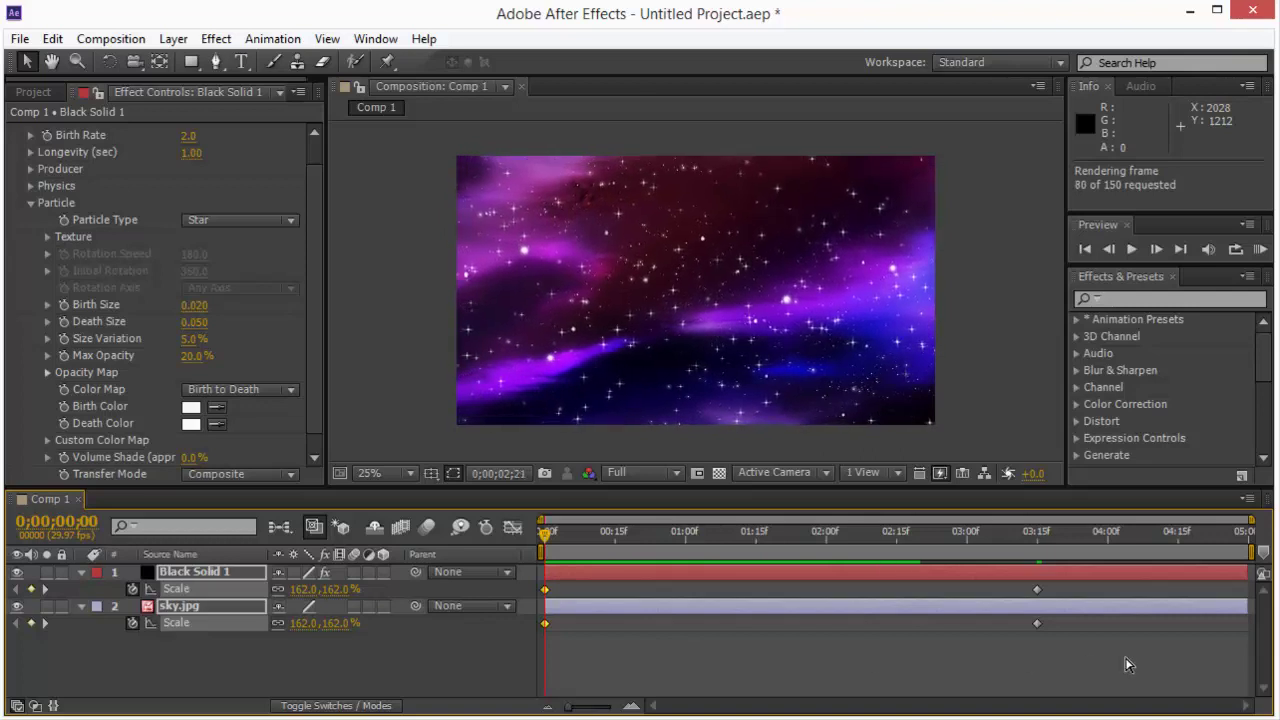
drag(1072, 680, 549, 601)
- Apply Easy Ease to the four Scale keyframes and preview the final animation
right_click(546, 590)
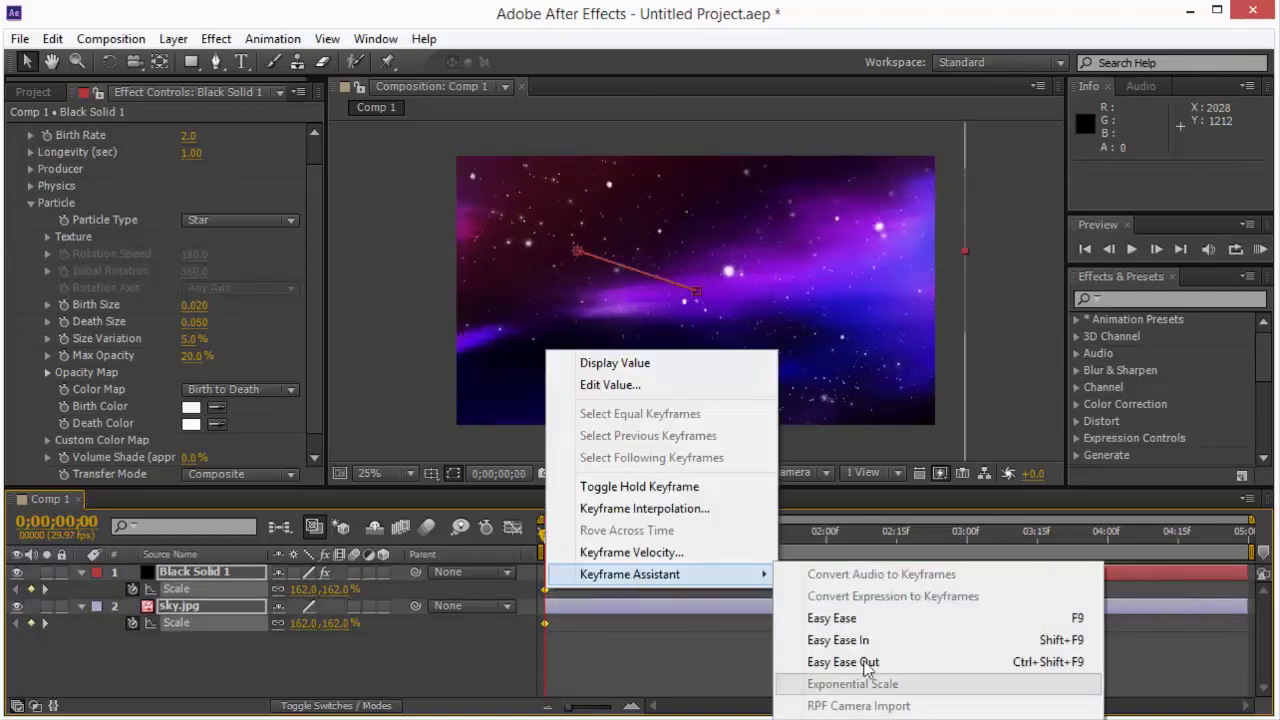
click(830, 617)
key(KP_0)
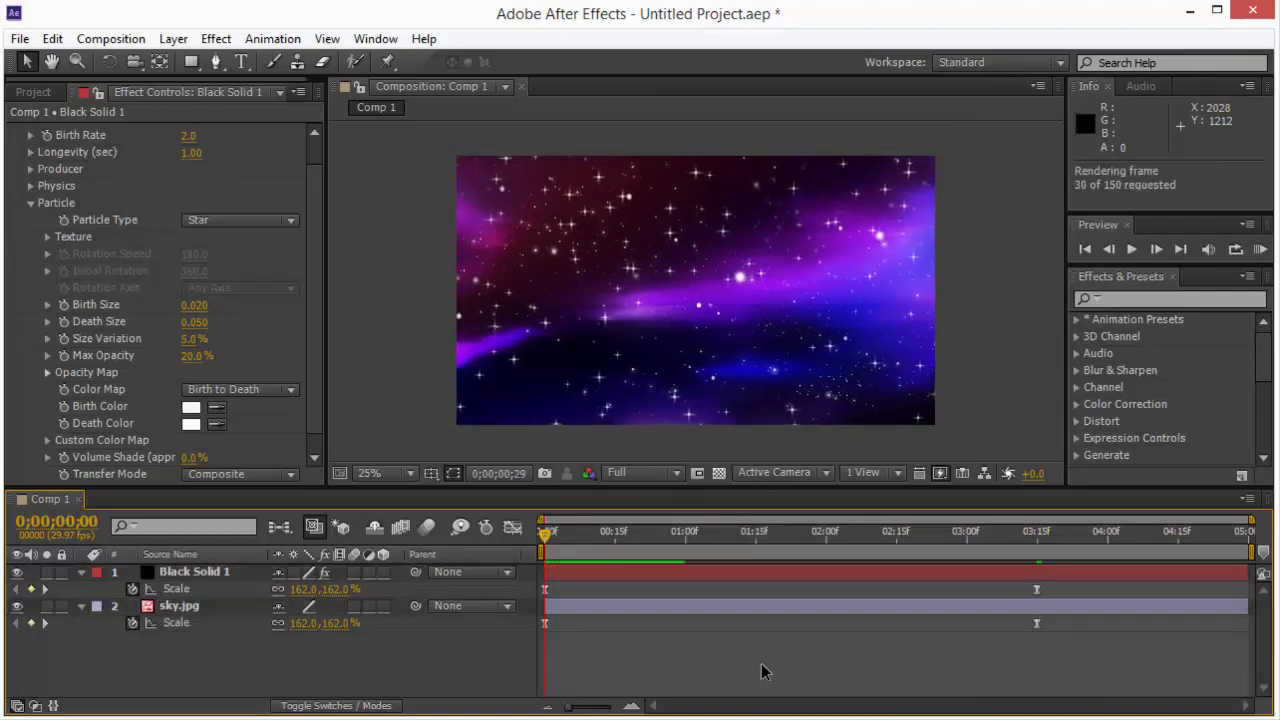